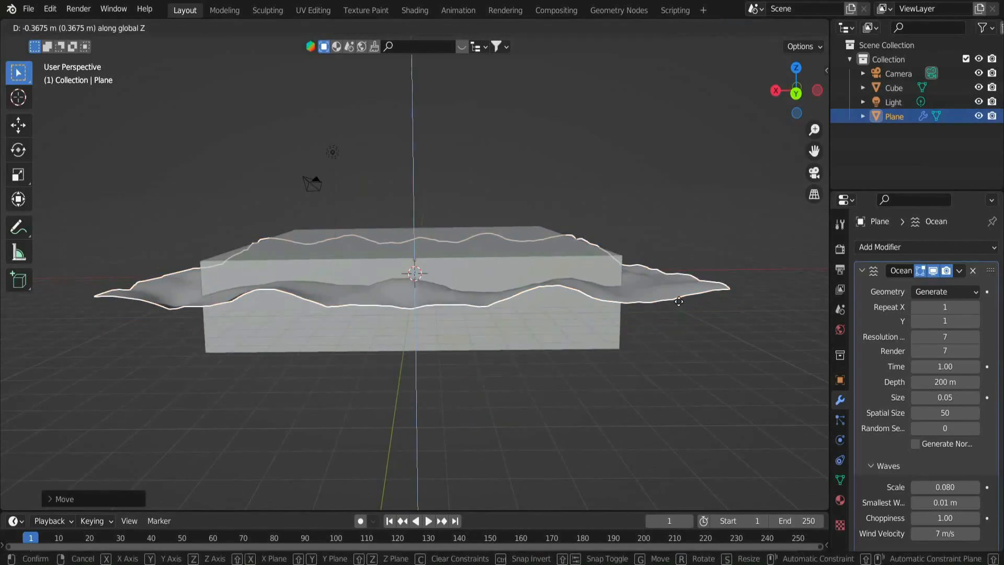
Add a Boolean Difference modifier to the cube with the wave plane as its object.
click(894, 88)
click(888, 248)
click(732, 316)
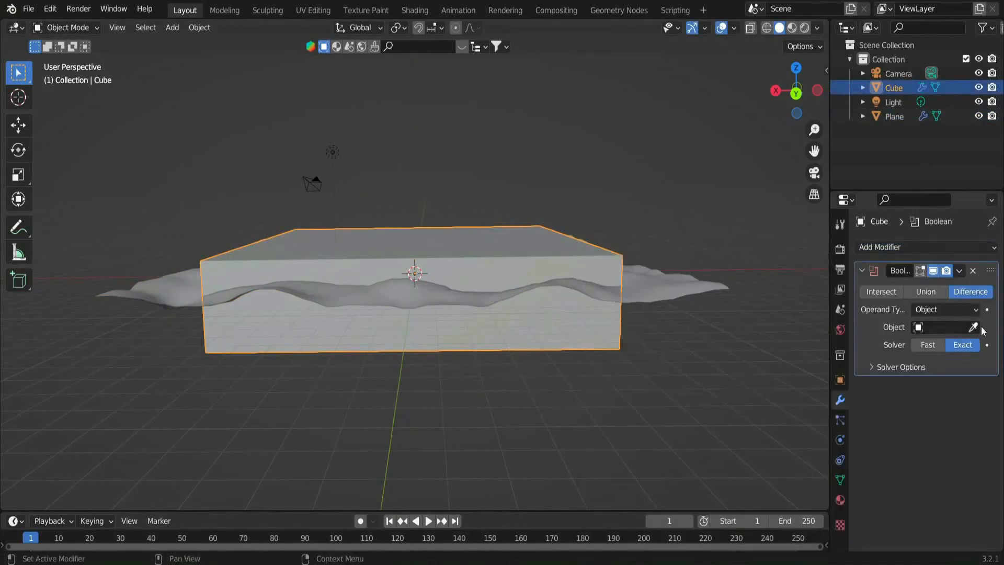
click(727, 320)
click(685, 294)
Hide the wave plane to examine the cut surface of the block, and unhide the plane.
key(h)
scroll(680, 322, up, 3)
scroll(679, 323, down, 3)
middle_drag(678, 322, 753, 299)
key(alt+h)
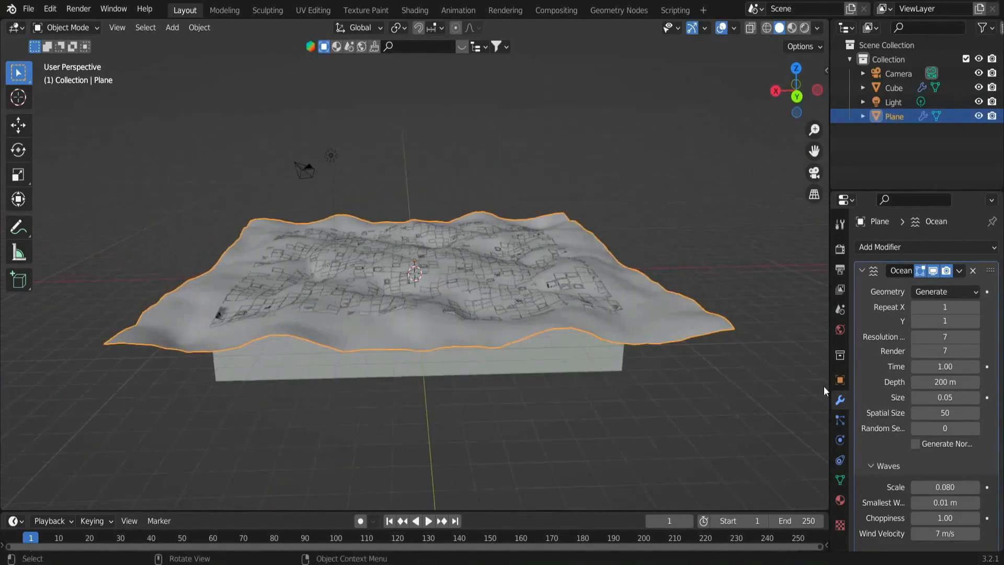
Hide the wave plane and set the wave scale of its Ocean modifier to 0.05.
scroll(935, 425, down, 3)
mouse_move(941, 396)
mouse_down()
mouse_move(957, 395)
mouse_move(941, 396)
mouse_up()
key(h)
middle_drag(769, 392, 721, 391)
click(936, 428)
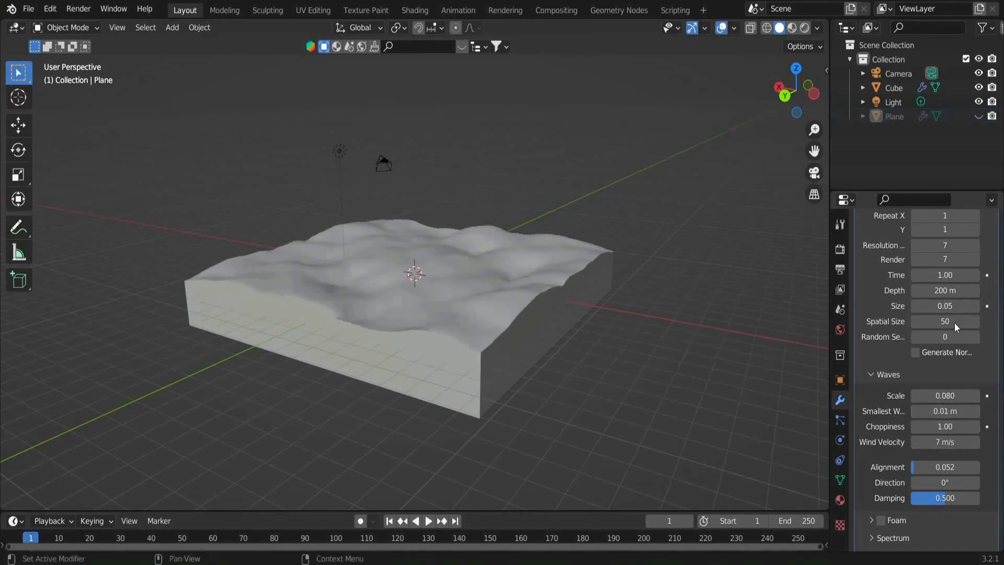
click(949, 398)
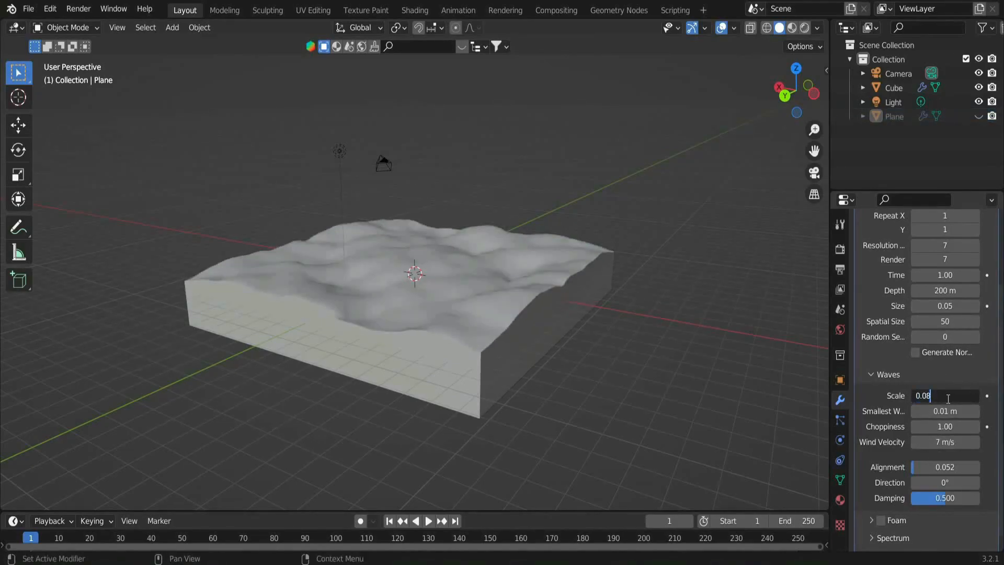
middle_drag(667, 299, 497, 300)
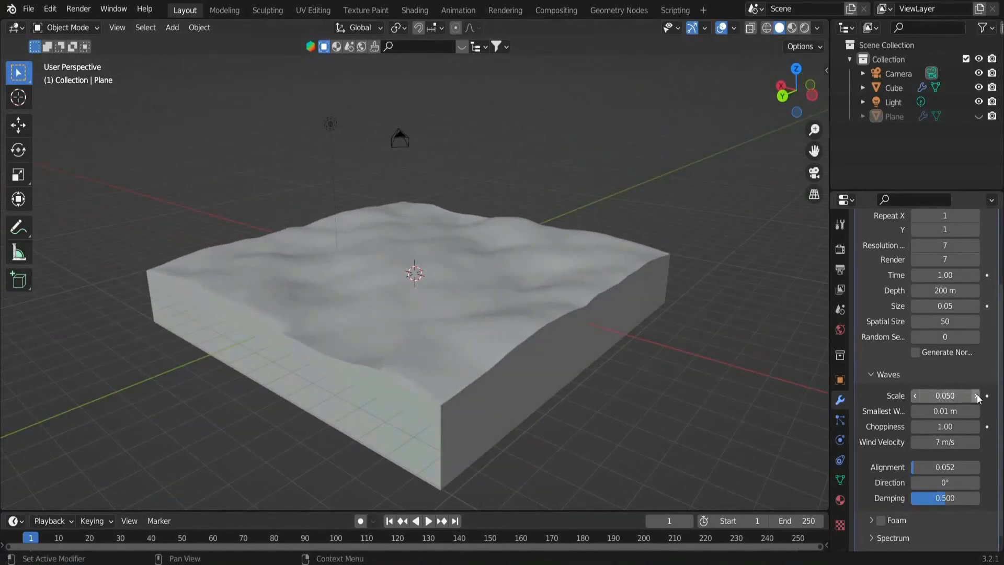
middle_drag(491, 337, 389, 246)
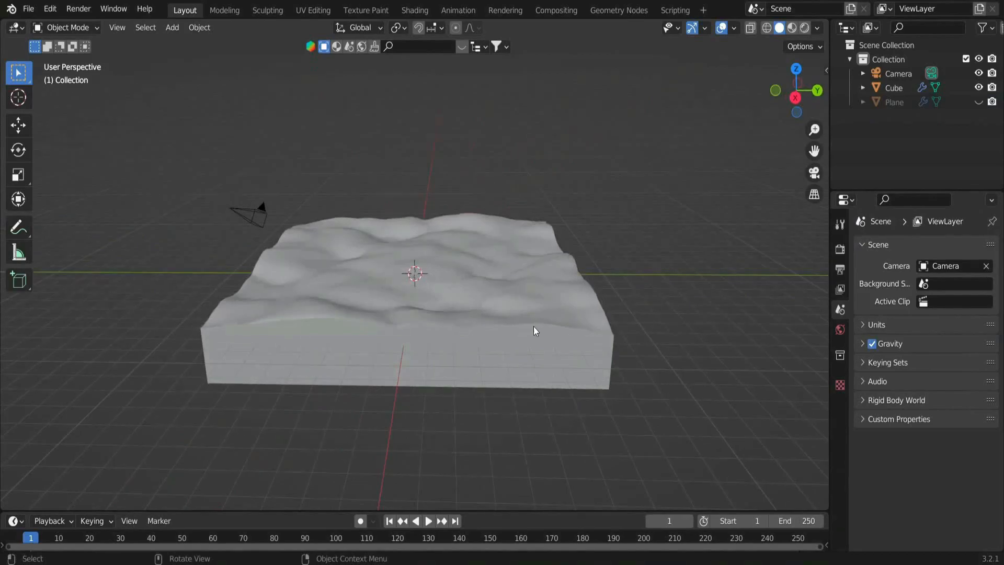
Unhide the wave plane and subdivide its mesh with 100 cuts, hiding the plane again.
middle_drag(381, 297, 462, 316)
click(979, 102)
click(894, 87)
click(892, 103)
key(Tab)
right_click(461, 317)
click(466, 238)
click(101, 501)
click(164, 402)
text(100)
key(Return)
key(Tab)
key(h)
Scale the wavy block along Z by about 1.28.
middle_drag(425, 428, 431, 413)
click(489, 362)
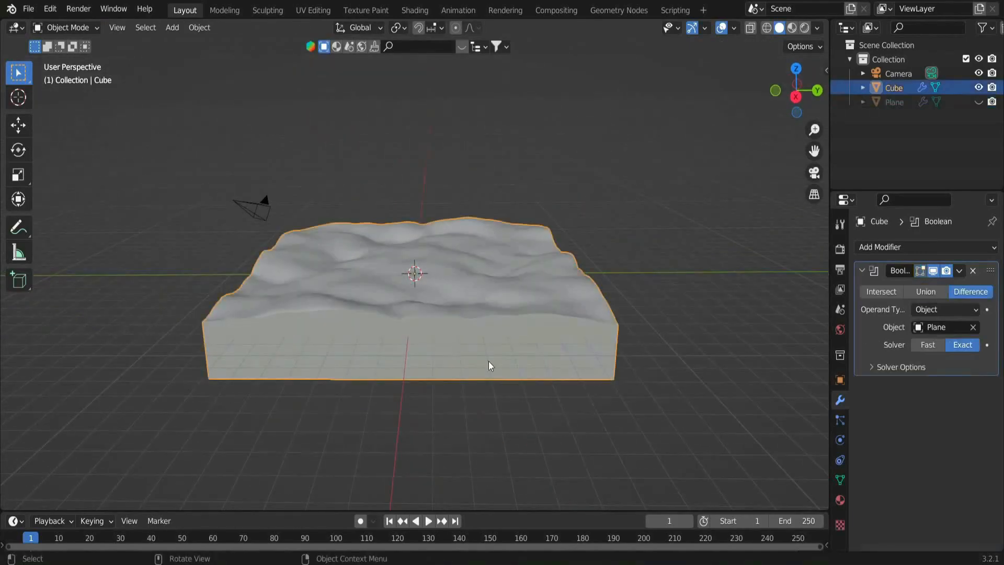
middle_drag(570, 360, 578, 346)
key(s)
key(z)
click(544, 430)
middle_drag(623, 262, 609, 300)
scroll(602, 303, down, 4)
middle_drag(523, 330, 531, 309)
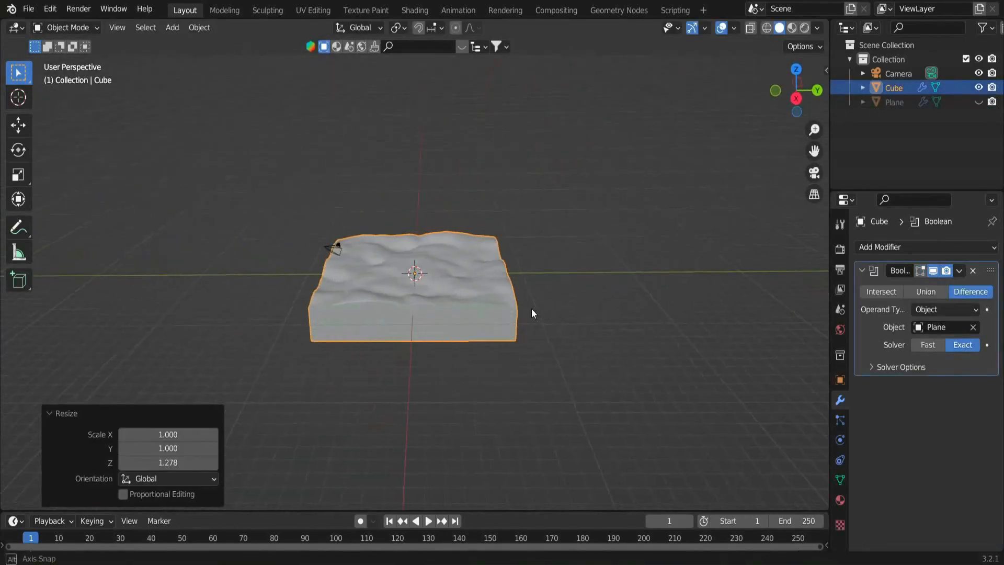
Rename the cube as snow, duplicate it and place the copy above the original.
double_click(904, 89)
scroll(487, 275, up, 2)
key(shift+d)
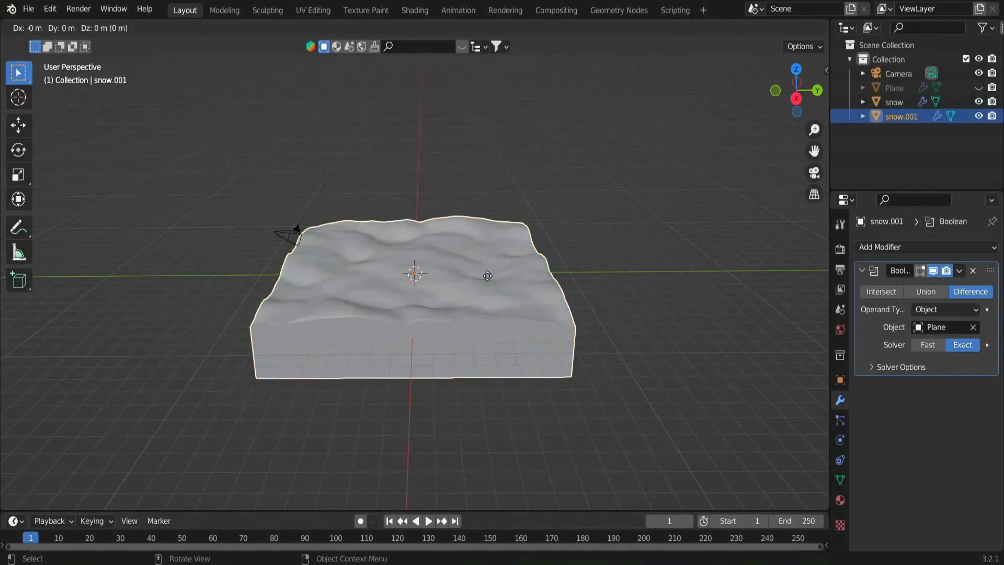
click(491, 196)
Remove the Boolean modifier from the duplicated block and rename the copy as ice.
click(973, 271)
middle_drag(632, 231, 672, 220)
double_click(899, 115)
scroll(616, 284, down, 1)
middle_drag(588, 261, 500, 271)
middle_drag(625, 242, 529, 329)
Scale the ice block slightly smaller than the snow block and lower it about 5.8 m along Z.
key(KP_7)
key(s)
click(605, 330)
key(g)
key(z)
click(531, 399)
scroll(500, 328, up, 1)
Save the file and add a Boolean Union modifier to the ice block with snow as its object.
key(ctrl+s)
click(804, 463)
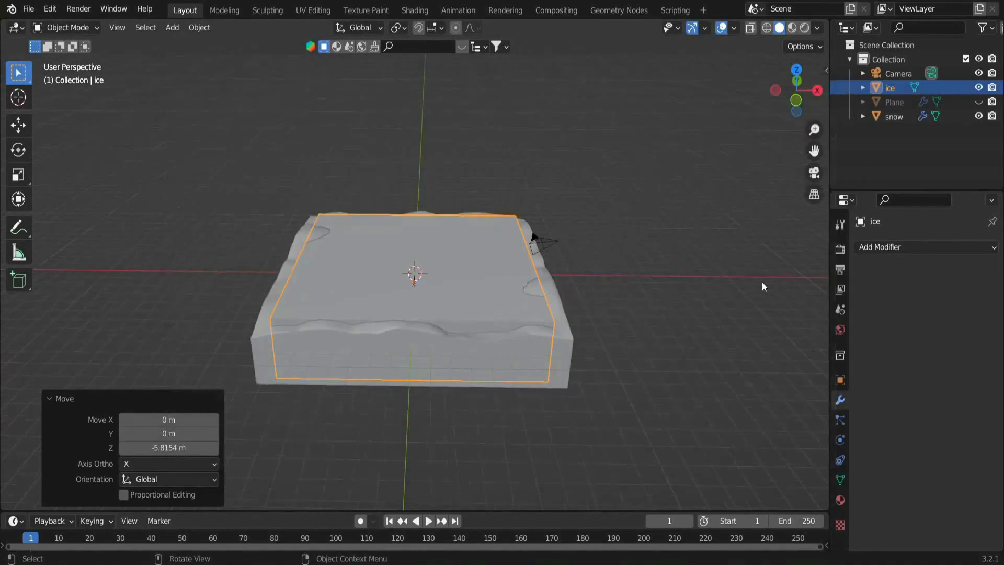
click(915, 247)
click(768, 315)
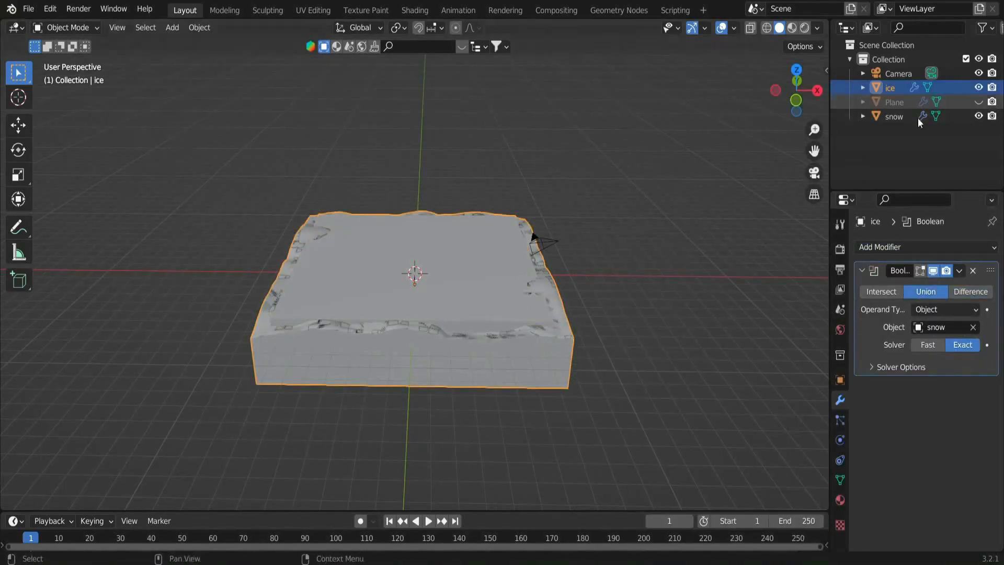
middle_drag(469, 236, 465, 266)
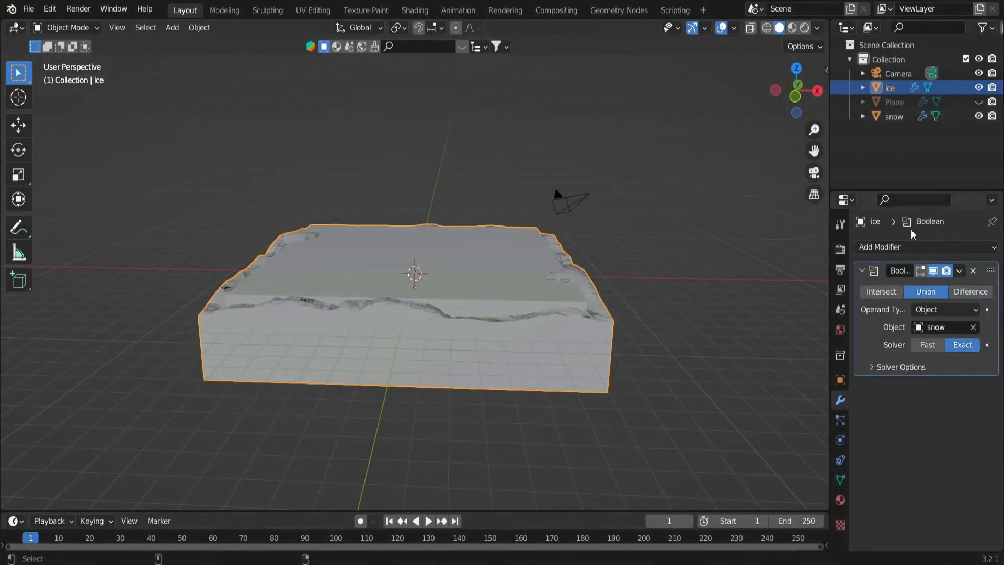
Lower the ice block about 0.39 m along Z into the snow block.
key(g)
key(z)
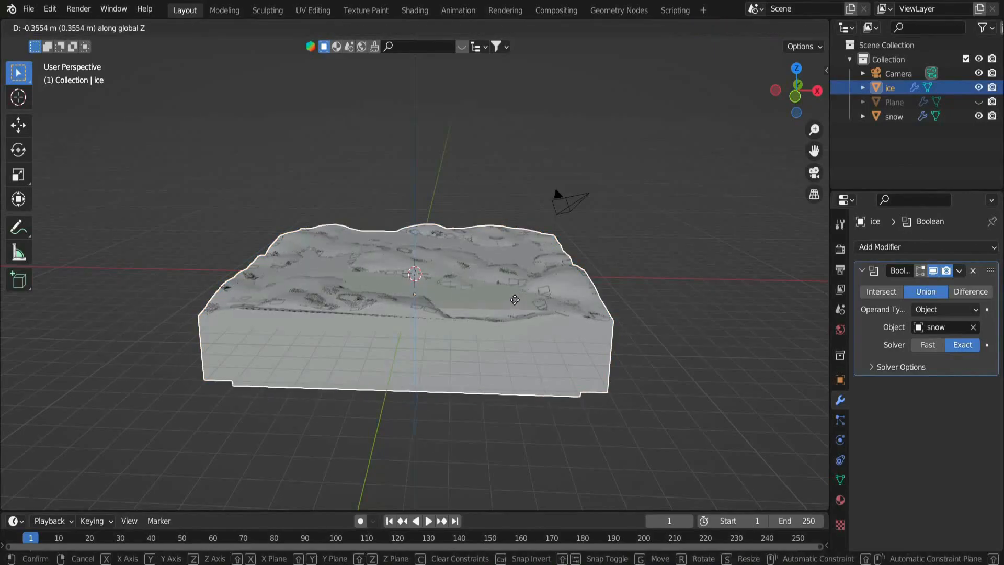
click(513, 300)
middle_drag(513, 300, 522, 327)
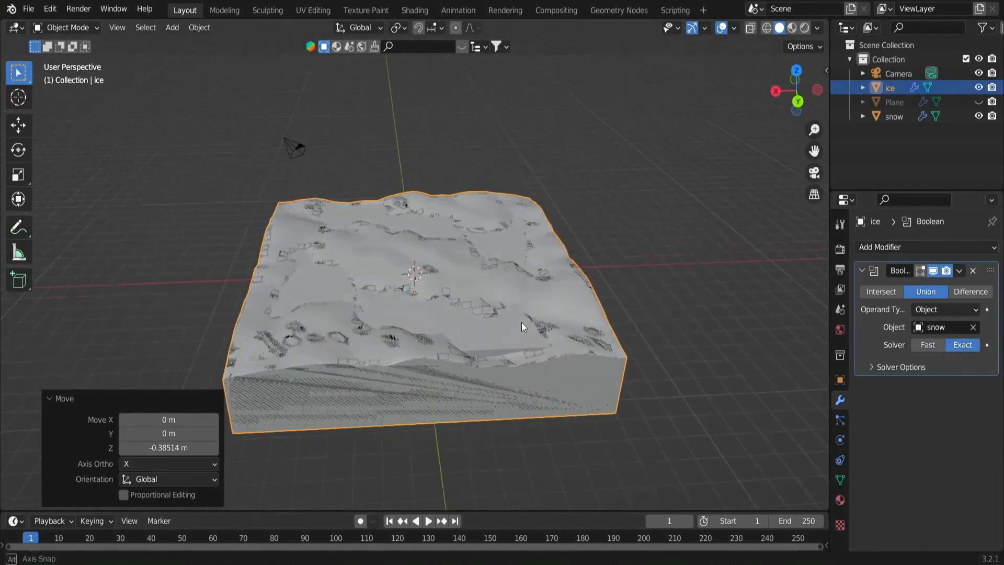
Rescale the ice block and raise it about 0.13 m along Z.
key(s)
click(544, 355)
key(g)
key(z)
click(537, 372)
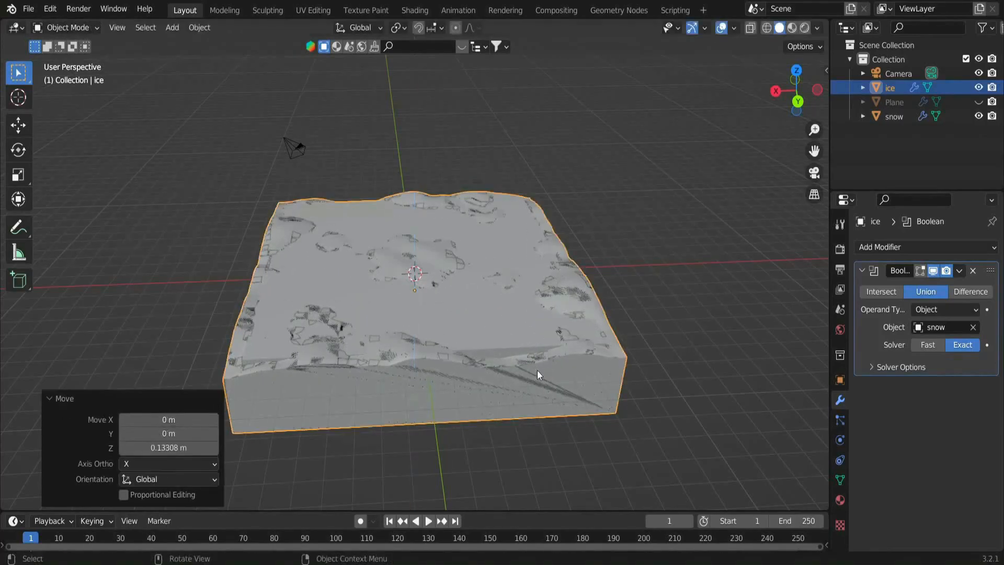
Subdivide the ice block's mesh with 25 cuts and deselect its vertices.
click(593, 359)
key(Tab)
right_click(513, 320)
click(487, 170)
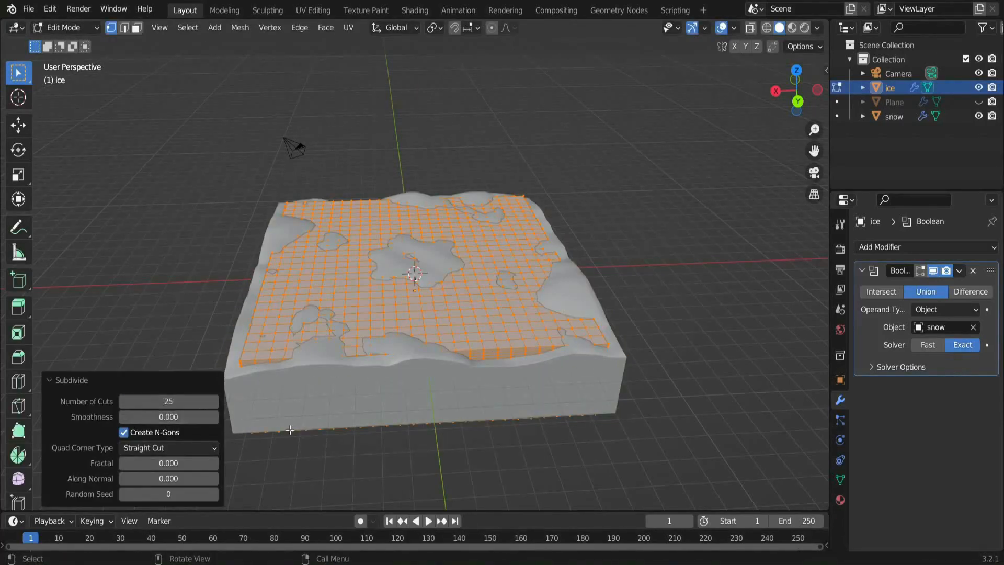
click(316, 452)
scroll(348, 450, down, 1)
middle_drag(347, 450, 418, 413)
middle_drag(527, 395, 578, 390)
scroll(429, 339, up, 2)
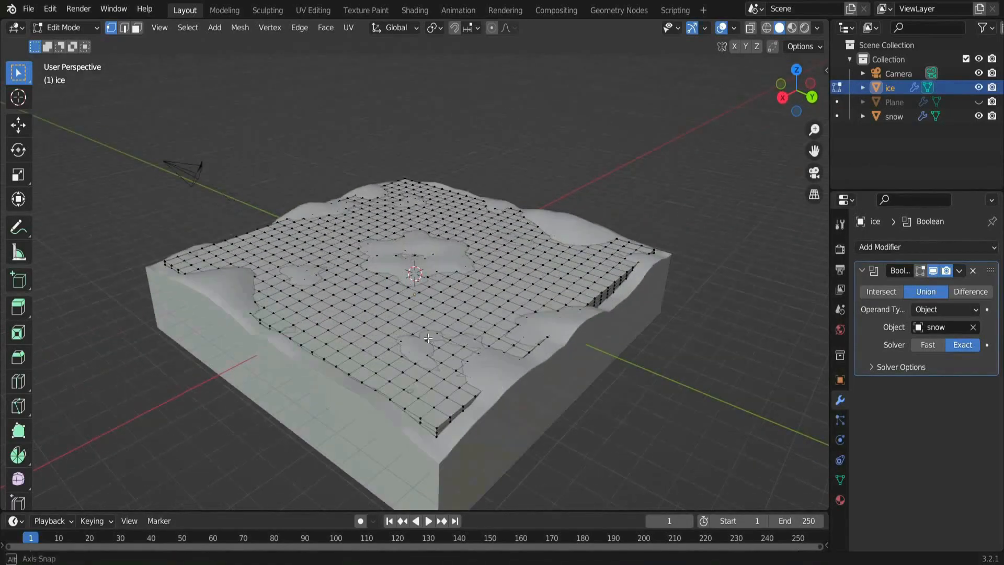
middle_drag(429, 338, 352, 380)
middle_drag(378, 210, 314, 272)
key(g)
key(z)
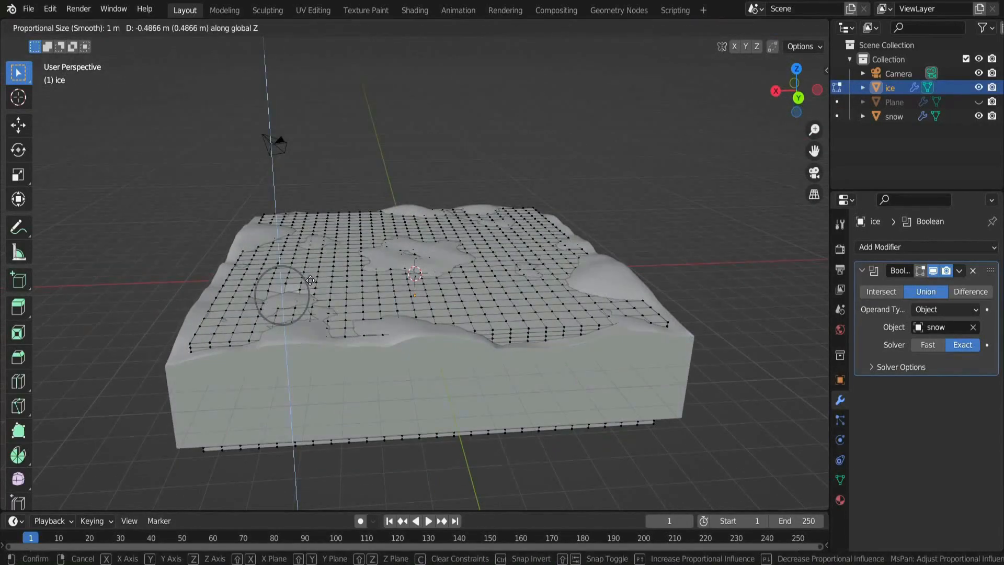
right_click(282, 299)
key(g)
click(281, 304)
middle_drag(281, 305, 350, 312)
click(333, 242)
key(g)
click(346, 253)
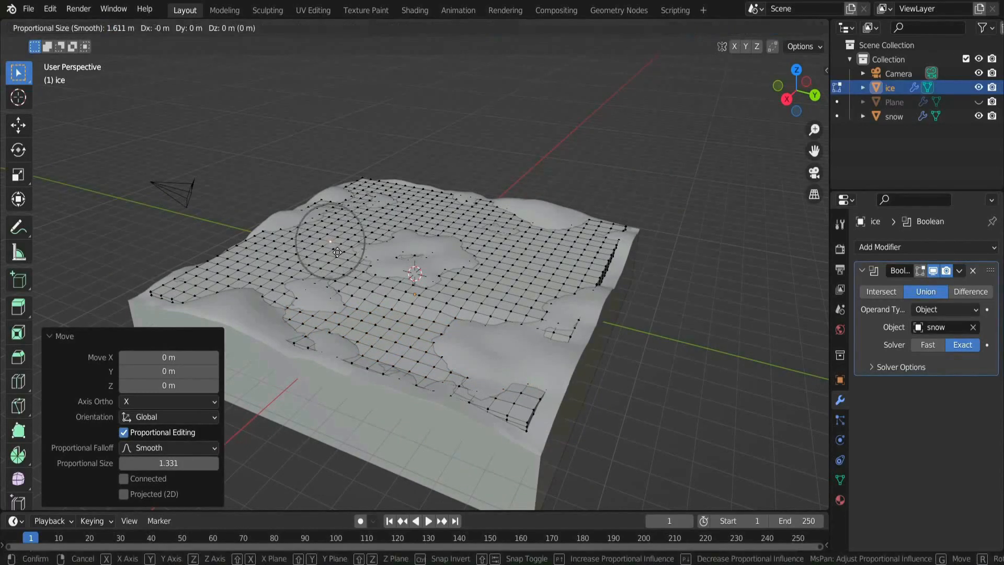
right_click(343, 252)
Circle-select a patch of ice vertices beside the central snow mound and lower it about 0.16 m along Z with smooth proportional editing.
mouse_move(343, 253)
middle_down()
mouse_move(225, 293)
mouse_move(168, 261)
middle_up()
key(c)
drag(493, 275, 511, 278)
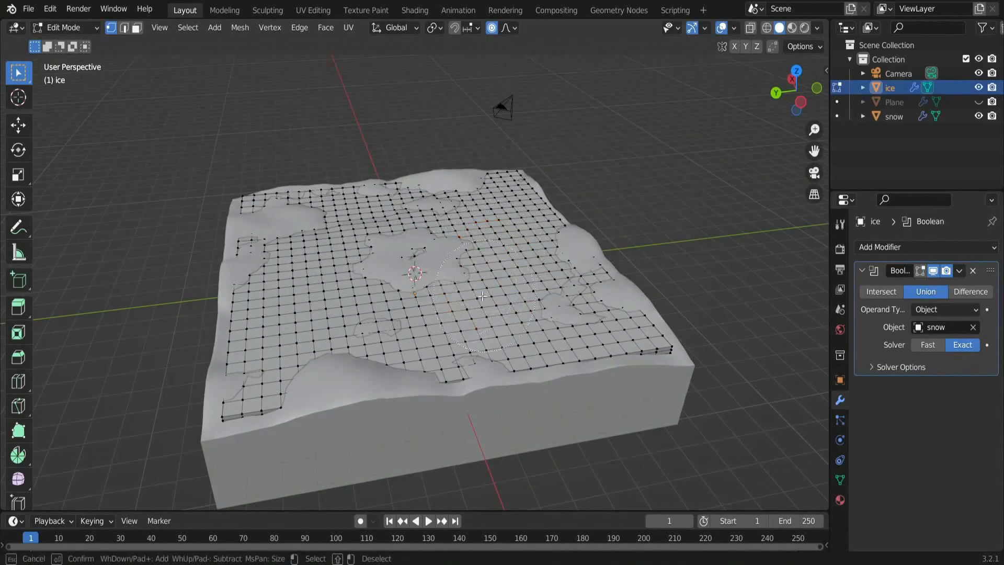
right_click(487, 296)
middle_drag(487, 296, 539, 235)
click(528, 239)
right_click(529, 239)
key(g)
key(z)
click(529, 243)
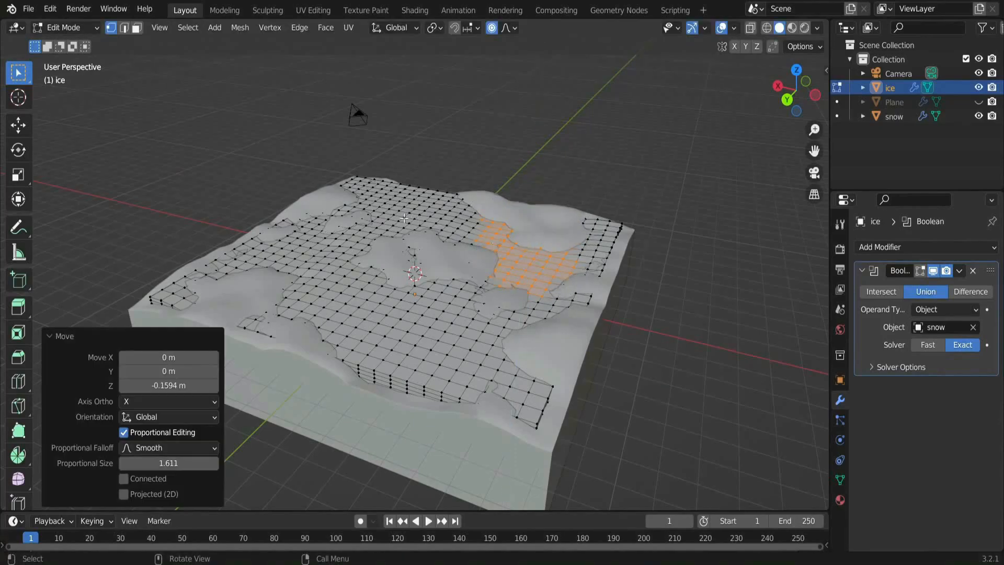
Circle-select a patch of ice vertices behind the central snow mound.
key(c)
scroll(398, 217, up, 6)
click(399, 217)
click(396, 220)
scroll(359, 89, down, 5)
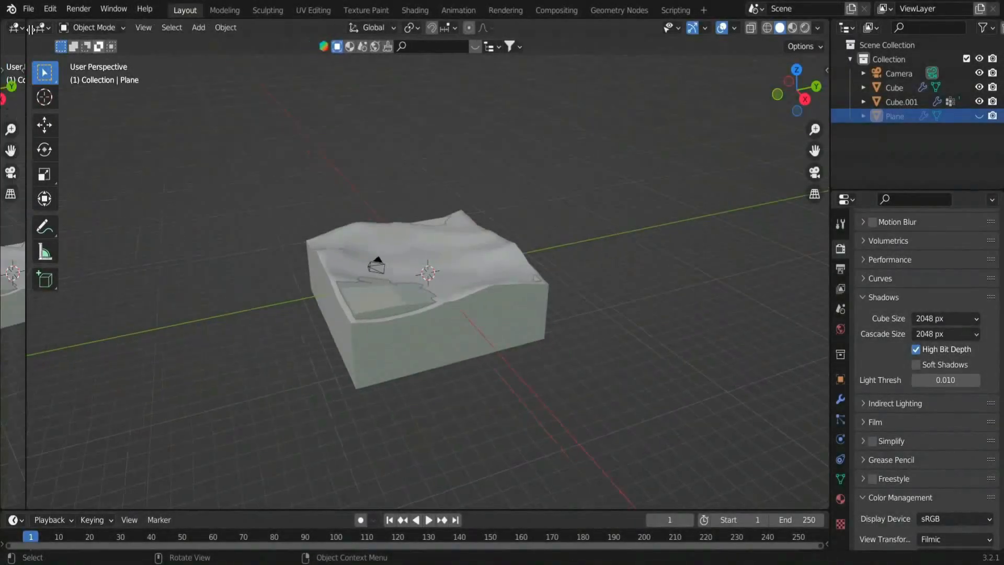
Turn the new split area into a wide Shader Editor showing the World nodes, and save the file.
drag(26, 29, 267, 30)
click(22, 30)
click(72, 160)
click(60, 29)
click(68, 67)
scroll(133, 268, up, 6)
drag(268, 315, 439, 301)
key(ctrl+s)
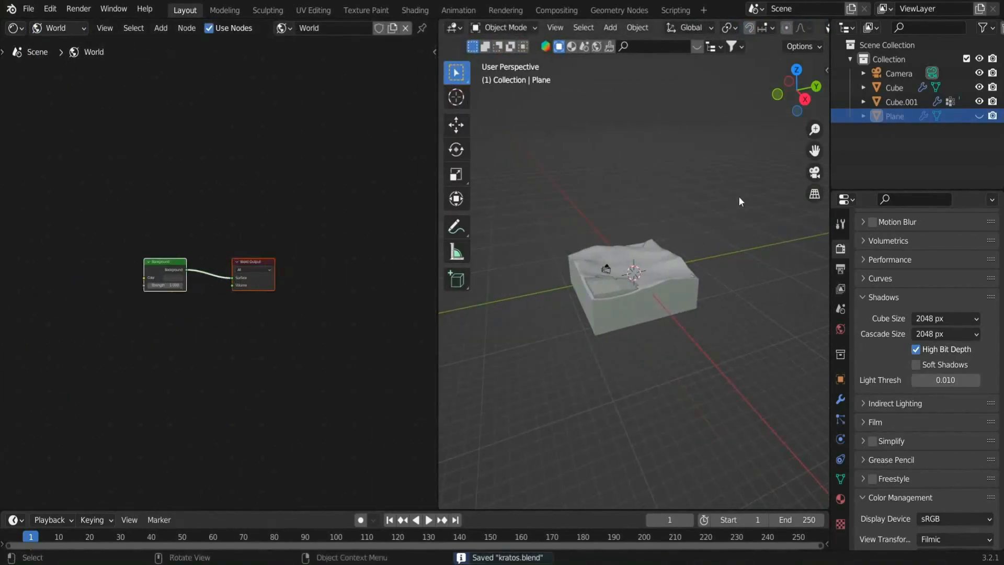
Look through the camera and move it sideways and back along its local Z to frame the terrain block.
click(542, 268)
key(KP_0)
key(g)
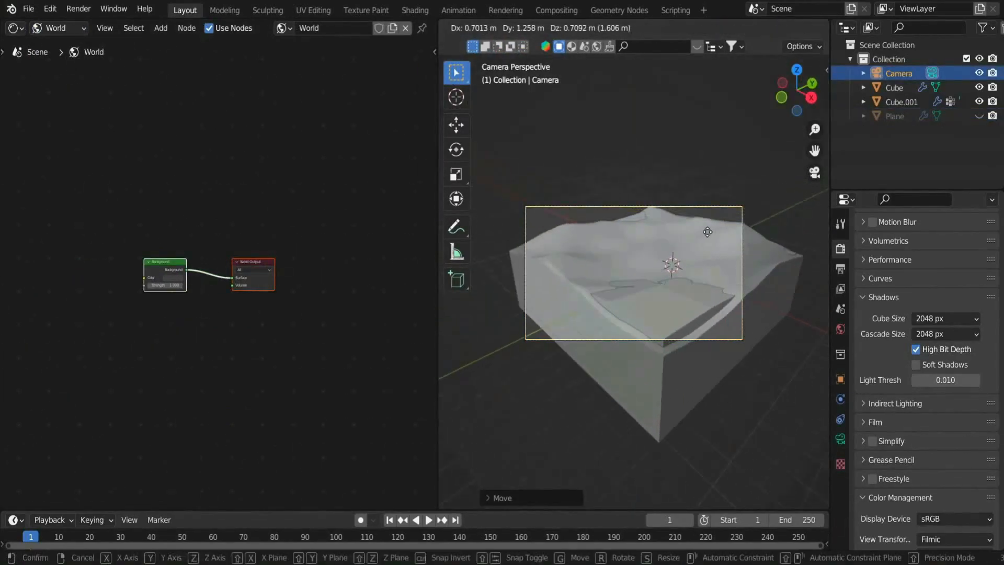
click(706, 230)
key(g)
key(z)
key(z)
click(672, 327)
Enable Render Region and Crop to Render Region in the output properties and set the frame rate to 60 fps.
click(841, 269)
drag(830, 305, 782, 313)
scroll(882, 339, up, 8)
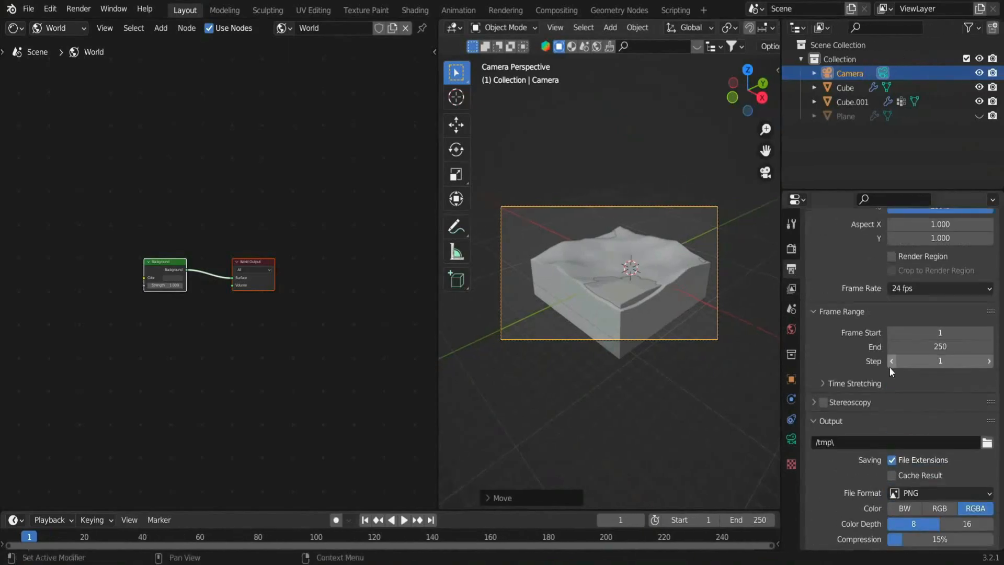
click(895, 344)
click(895, 358)
click(910, 372)
click(915, 493)
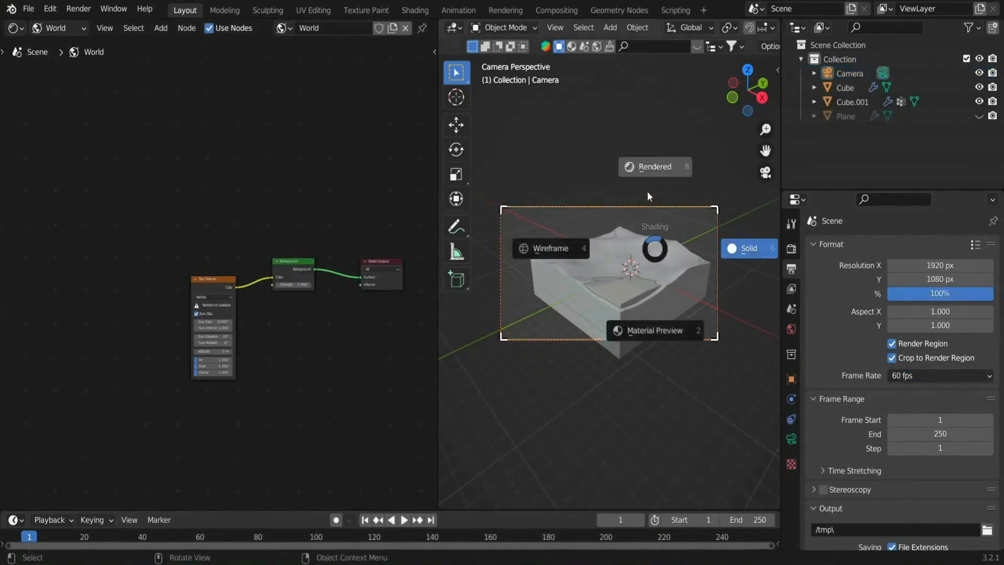
Show the viewport in Rendered shading and set the renderer to Cycles with Experimental features and GPU Compute, saving the file.
click(648, 196)
click(791, 248)
click(940, 246)
click(915, 296)
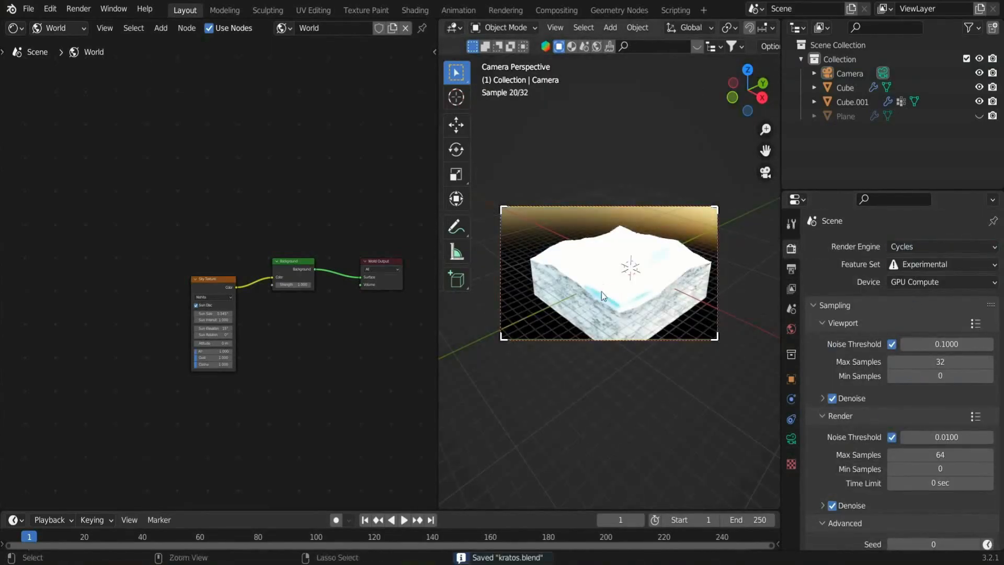
key(ctrl+s)
Enlarge the 3D viewport and set the world Background strength to 0.3, saving the file.
scroll(603, 291, up, 4)
drag(438, 354, 220, 350)
scroll(155, 334, up, 8)
scroll(79, 254, down, 6)
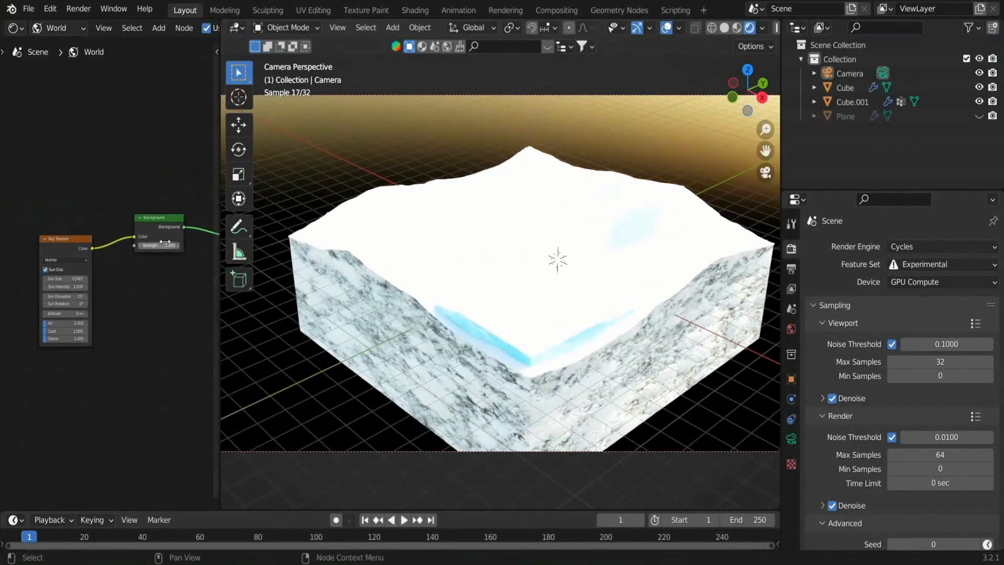
drag(165, 242, 140, 245)
key(ctrl+s)
Set the Sky Texture's sun elevation to 7.2°, sun rotation to 2.4° and altitude to 463 m, and save the file.
scroll(112, 316, up, 4)
drag(56, 329, 45, 305)
key(ctrl+s)
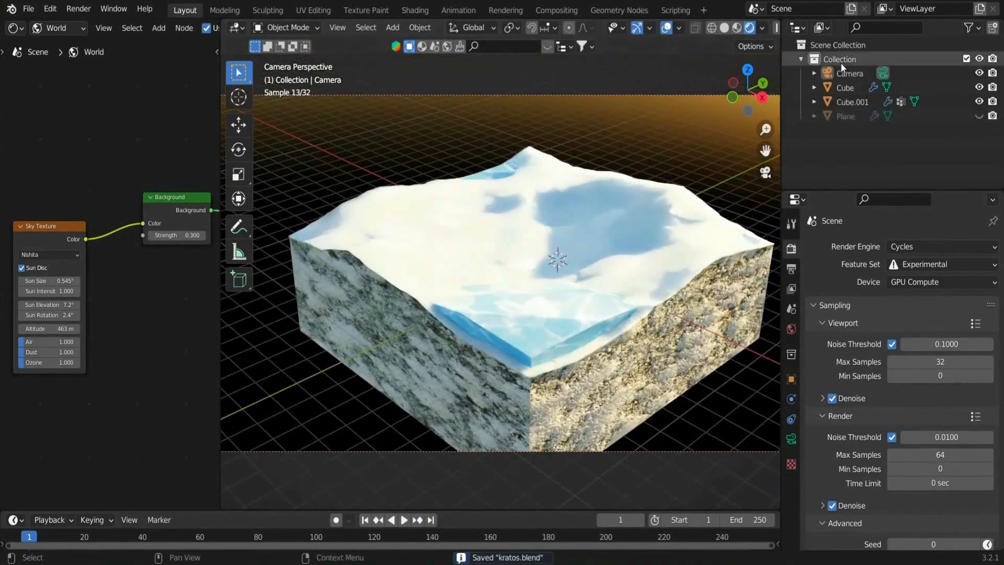
Rename the collection as terrain, save the file and move the camera out into the Scene Collection.
click(842, 60)
text(terrain)
key(Return)
key(ctrl+s)
drag(848, 73, 848, 46)
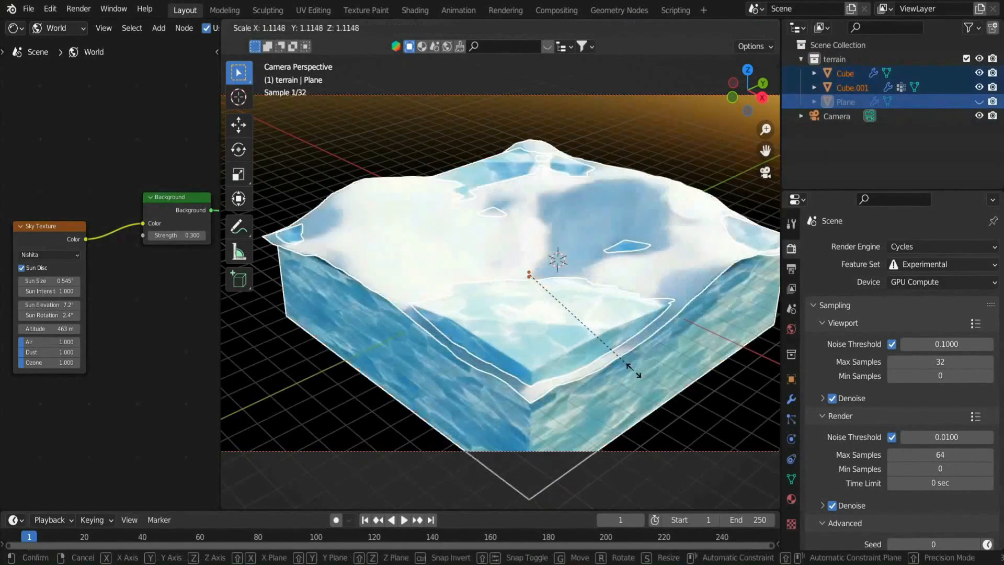
Try to scale the terrain objects up by about 1.11 and rescale with Plane unhidden, and undo the changes.
click(639, 374)
key(ctrl+s)
middle_drag(602, 281, 705, 208)
click(843, 101)
mouse_move(556, 304)
middle_down()
mouse_move(619, 318)
mouse_move(546, 296)
middle_up()
key(alt+h)
key(s)
right_click(647, 359)
key(Tab)
click(979, 102)
scroll(597, 309, up, 3)
key(ctrl+z)
key(ctrl+z)
key(ctrl+z)
Unhide Plane, scale it together with Cube and Cube.001, hide Plane again and save the file.
shift+click(849, 87)
click(979, 102)
key(s)
click(582, 368)
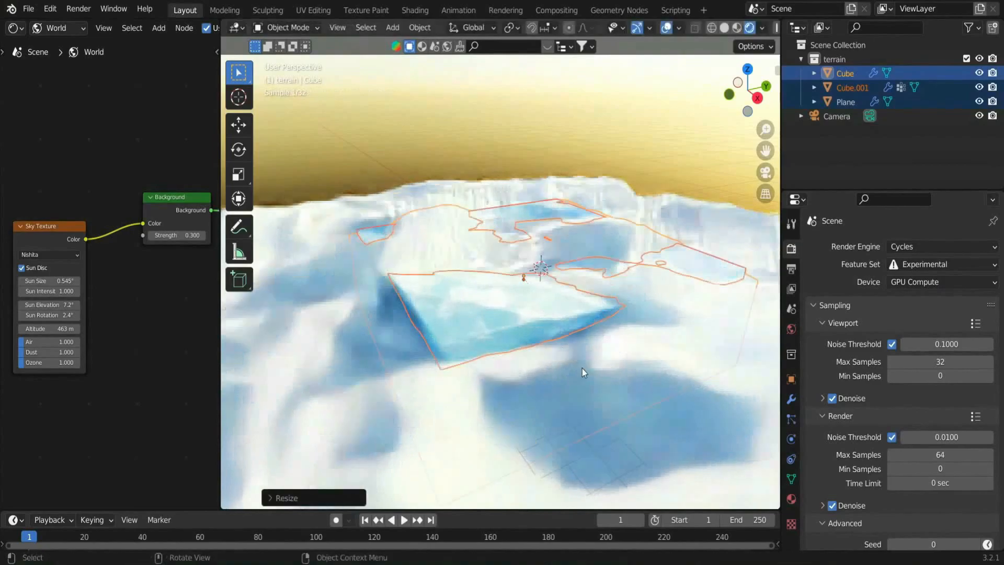
click(634, 420)
key(h)
key(ctrl+s)
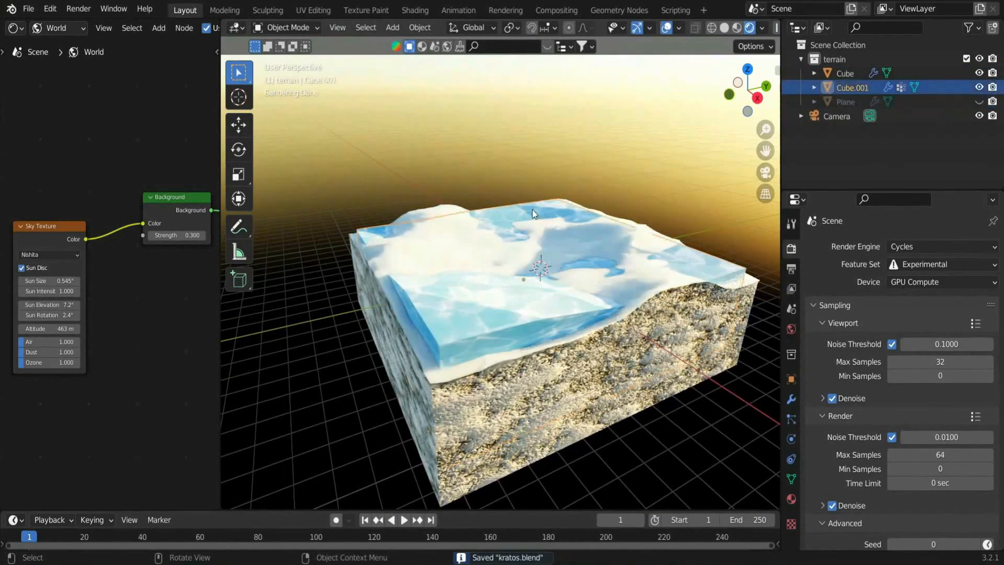
Edit the mesh of Cube.001 and move two of its surface vertices along Z, raising the second by about 0.26 m.
middle_drag(533, 214, 487, 264)
key(Tab)
middle_drag(486, 303, 445, 313)
scroll(552, 316, up, 2)
key(g)
key(z)
click(555, 309)
click(605, 260)
key(g)
key(z)
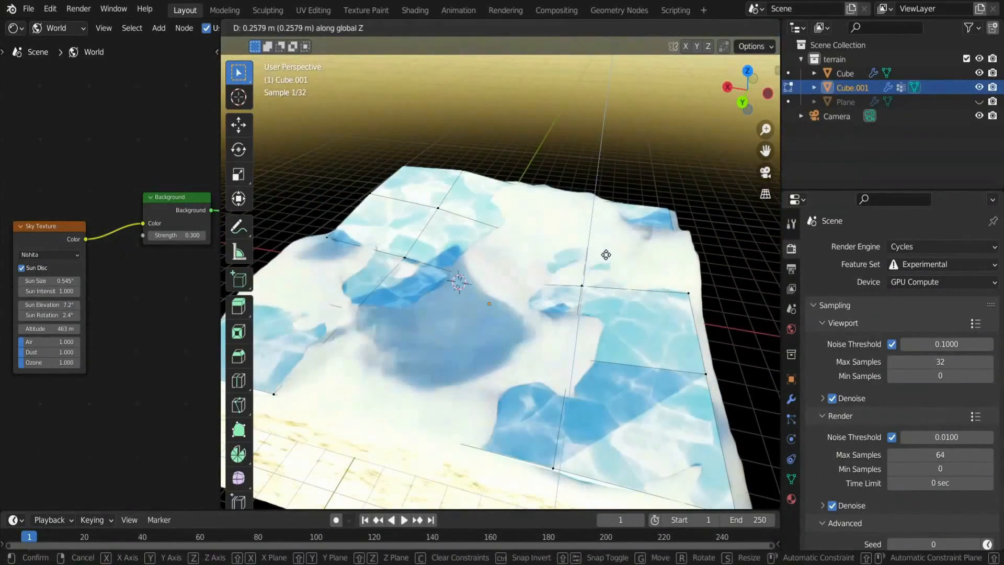
click(606, 254)
Move two more surface vertices of Cube.001 along Z, lowering the first and raising the second by about 0.43 m.
scroll(607, 261, down, 3)
middle_drag(609, 314, 719, 293)
click(410, 267)
key(g)
key(z)
click(417, 303)
middle_drag(417, 302, 507, 297)
click(375, 280)
key(g)
key(z)
click(434, 229)
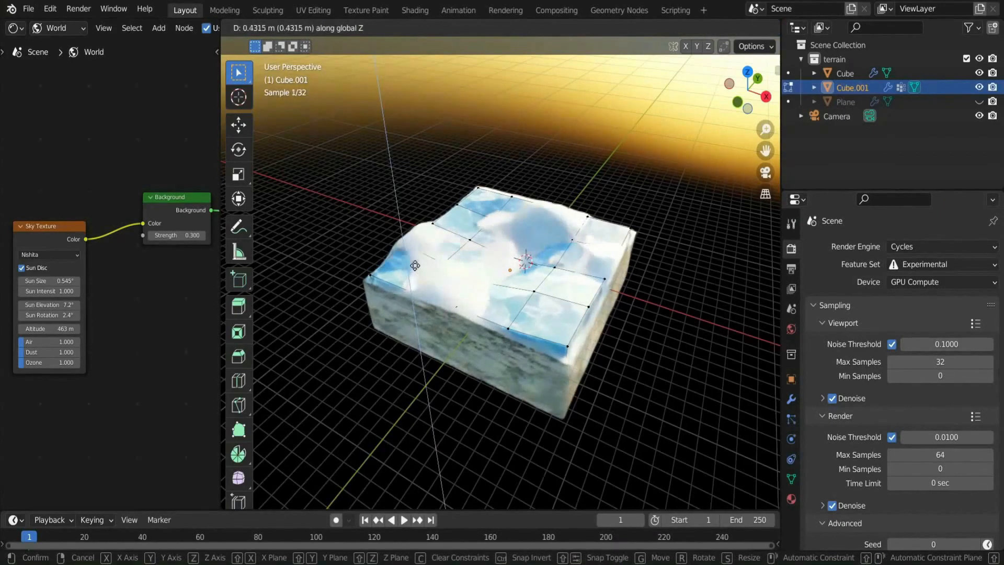
click(415, 266)
Lower another surface vertex of Cube.001 along Z in two moves, leave mesh editing and save the file.
middle_drag(516, 267, 529, 261)
click(581, 246)
key(g)
key(z)
click(589, 280)
middle_drag(590, 280, 529, 263)
scroll(529, 263, up, 2)
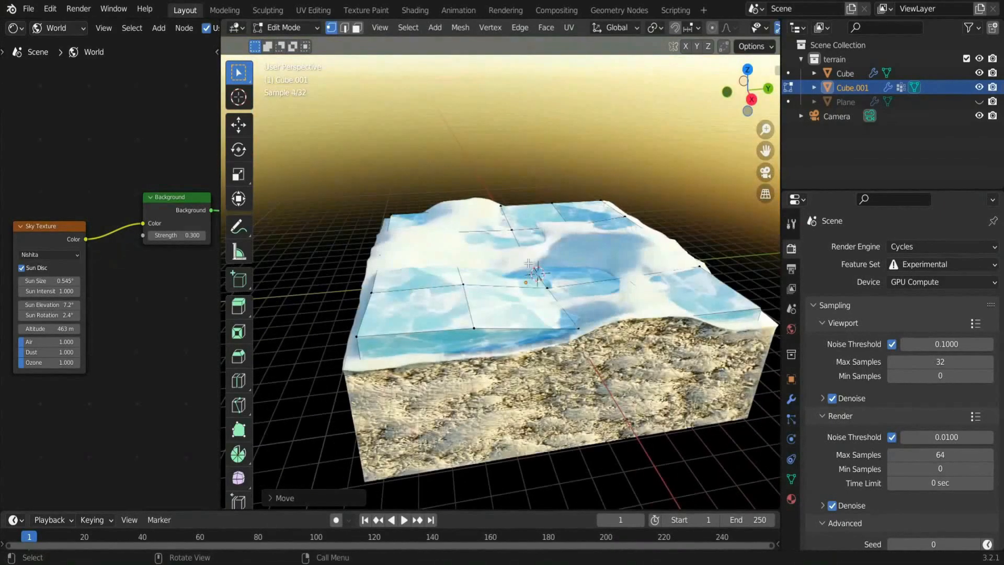
key(g)
key(z)
click(544, 299)
middle_drag(562, 294, 631, 288)
key(Tab)
key(ctrl+s)
Fine-tune one surface vertex of Cube.001 along Z and look through the camera.
key(Tab)
click(535, 307)
key(g)
key(z)
click(537, 306)
key(KP_0)
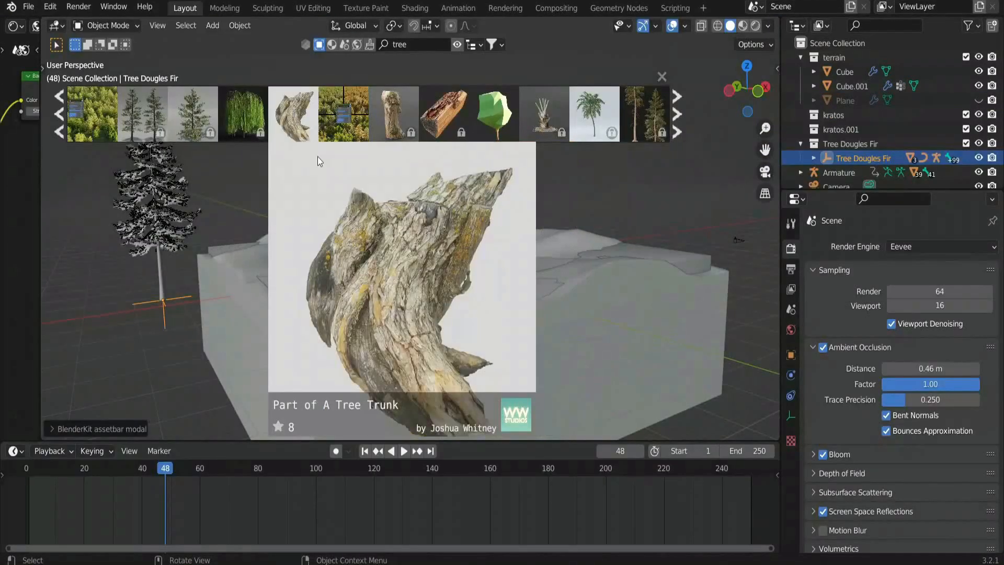
Add the BlenderKit asset Part of A Tree Trunk, move it behind the terrain block and scale it up.
drag(316, 120, 429, 268)
mouse_move(589, 131)
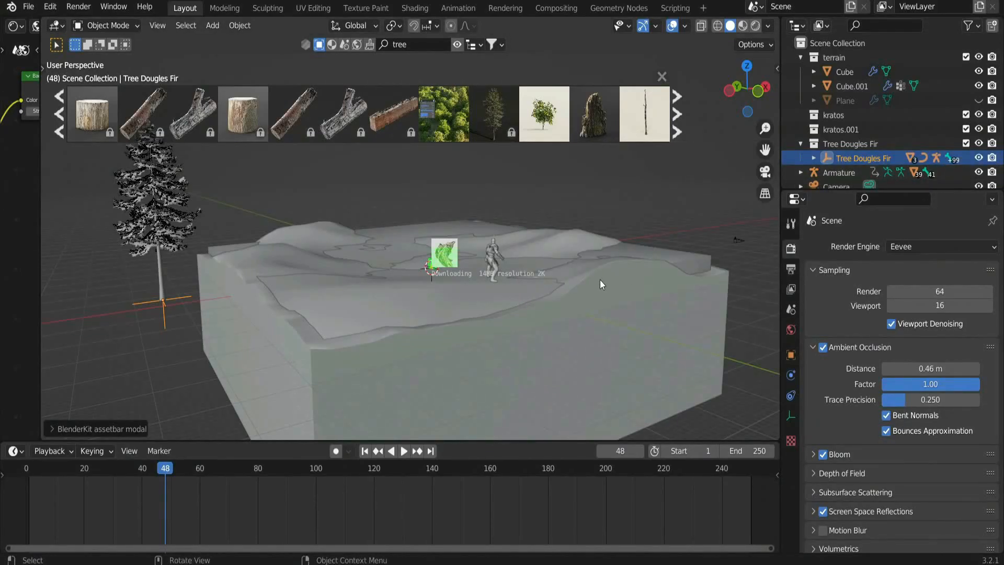
scroll(614, 221, down, 2)
scroll(614, 221, down, 2)
key(g)
click(570, 221)
click(869, 147)
key(s)
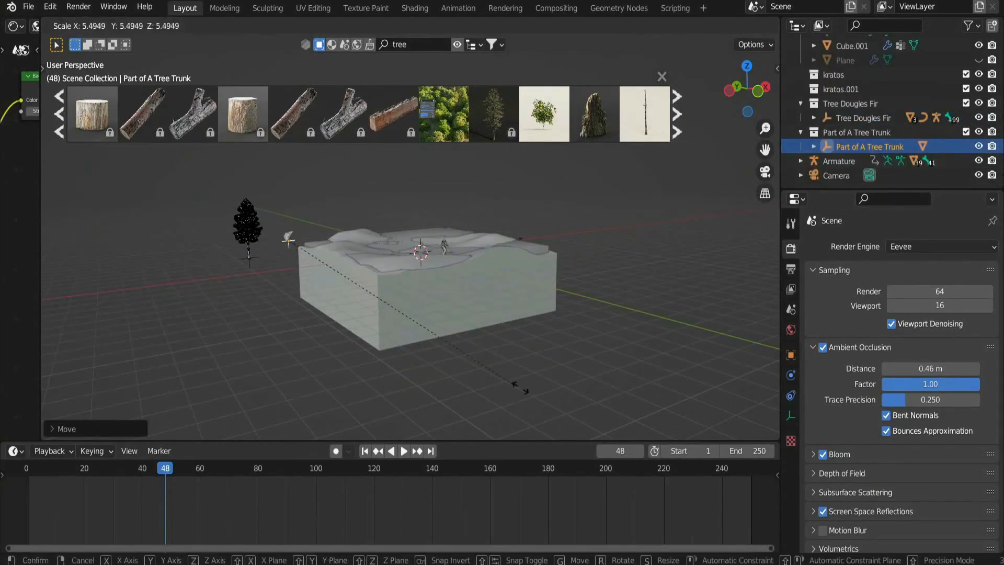
click(412, 335)
Add the BlenderKit asset Section of Tree Bark, scale it near the tree trunk, hide the asset bar and save the file.
scroll(525, 152, up, 2)
middle_drag(242, 239, 526, 146)
click(591, 126)
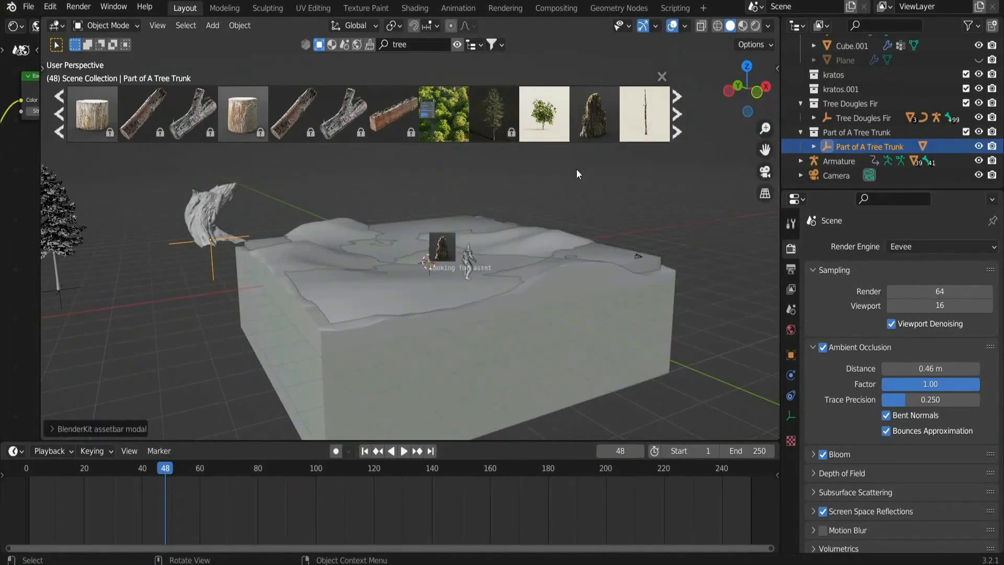
click(677, 131)
click(678, 132)
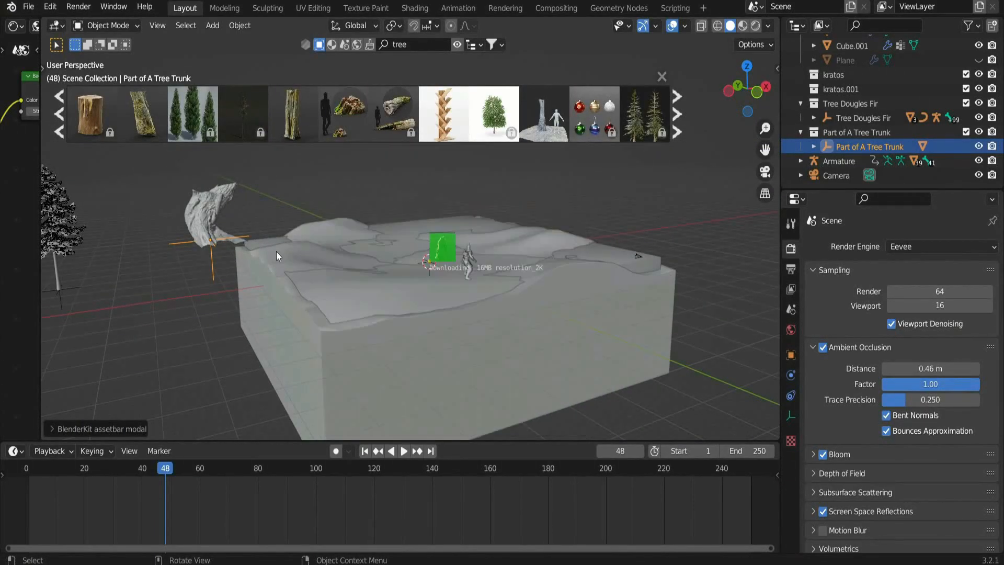
key(s)
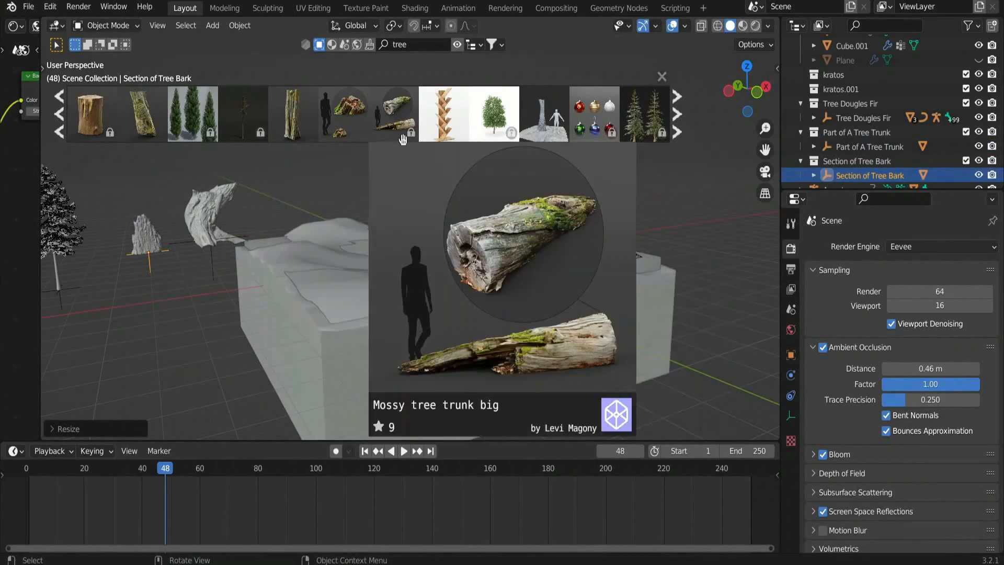
scroll(450, 251, down, 4)
middle_drag(450, 251, 454, 202)
click(457, 44)
key(ctrl+s)
Collapse the asset collections in the outliner and rename a collection as tree.
click(801, 99)
click(801, 113)
click(800, 128)
right_click(822, 26)
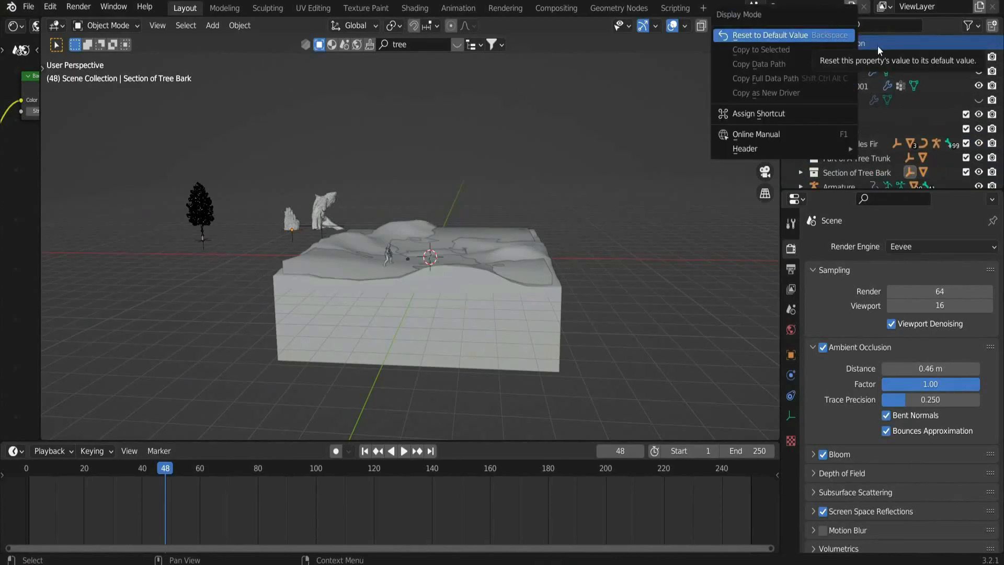
scroll(858, 126, down, 3)
double_click(852, 146)
text(tree)
key(Return)
Move the Tree Dougles Fir, Part of A Tree Trunk and Section of Tree Bark collections into the tree collection.
click(849, 133)
shift+click(841, 107)
drag(841, 108, 832, 130)
click(801, 103)
scroll(816, 115, up, 2)
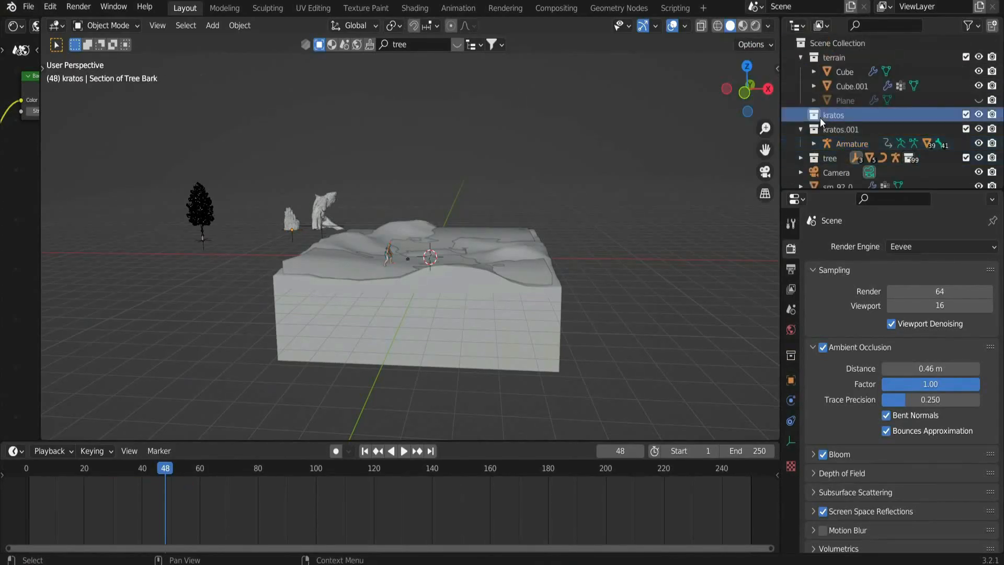
Undo the last three changes to the collections.
key(ctrl+z)
key(ctrl+z)
key(ctrl+z)
scroll(857, 132, down, 2)
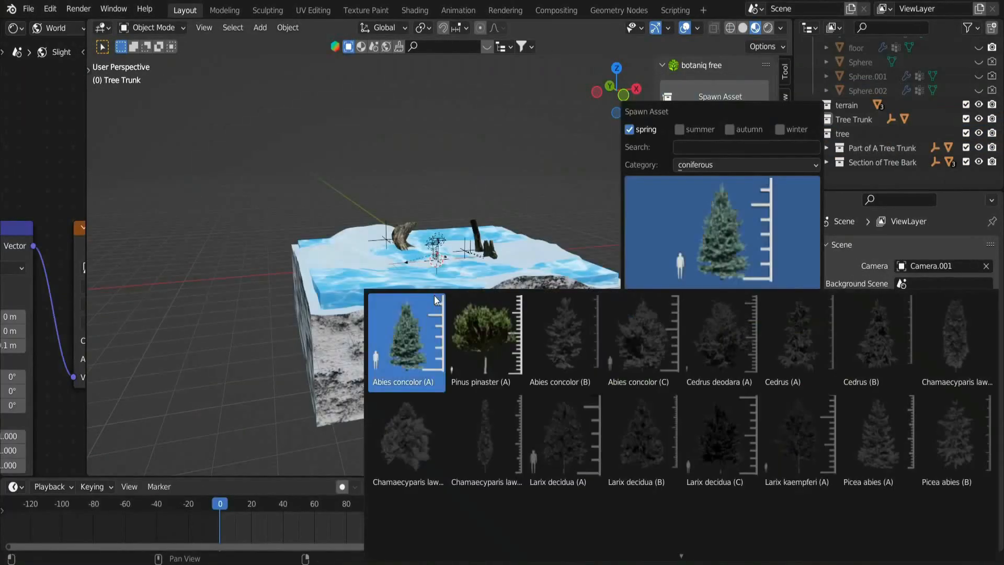
Spawn the botaniq conifer Abies concolor (A), place it beside the terrain block and scale it up to about 4.94.
click(434, 296)
key(g)
click(335, 284)
middle_drag(335, 285, 391, 281)
key(s)
click(322, 300)
key(s)
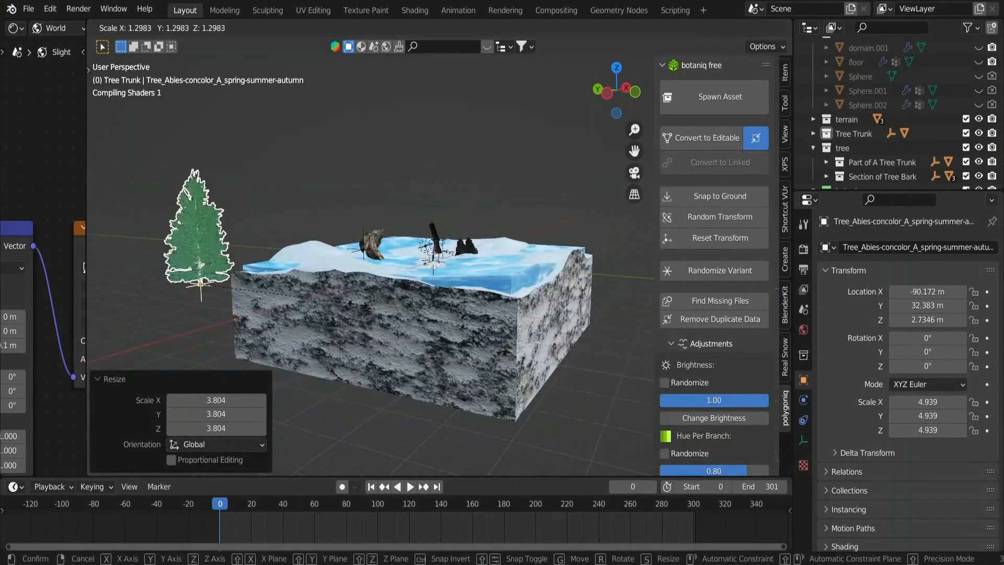
Set the Instance Collection of Cube.001's hair particle system to the Tree_Abies-concolor collection.
scroll(884, 131, down, 3)
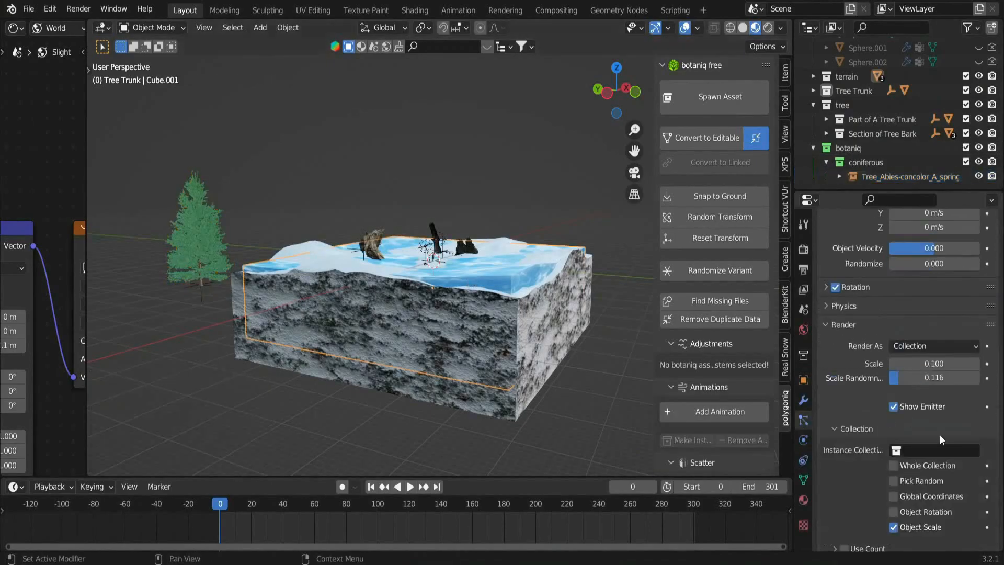
click(930, 453)
click(910, 302)
click(947, 453)
scroll(924, 406, down, 3)
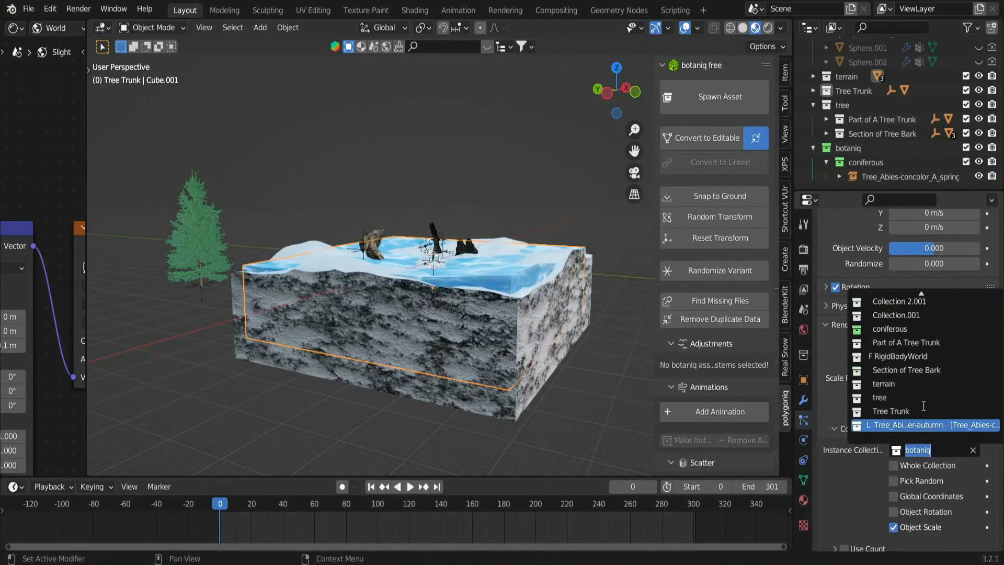
click(926, 425)
scroll(470, 314, up, 4)
middle_drag(554, 340, 522, 351)
scroll(418, 313, down, 5)
Scale up the Abies concolor tree standing beside the terrain block.
click(239, 251)
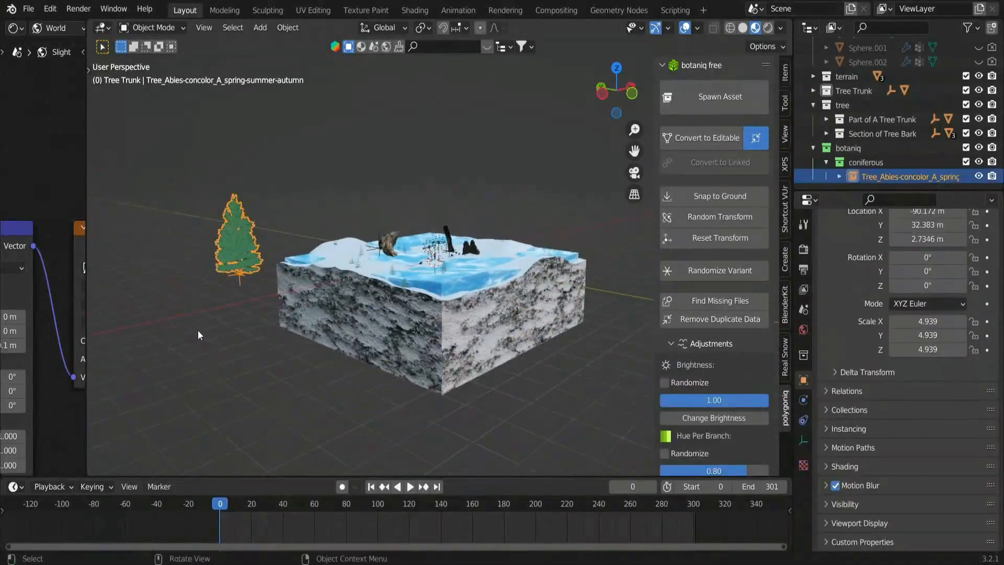
key(s)
click(141, 390)
Set the render scale of Cube.001's tree particles to 0.240 and save the file.
scroll(413, 275, up, 5)
click(448, 302)
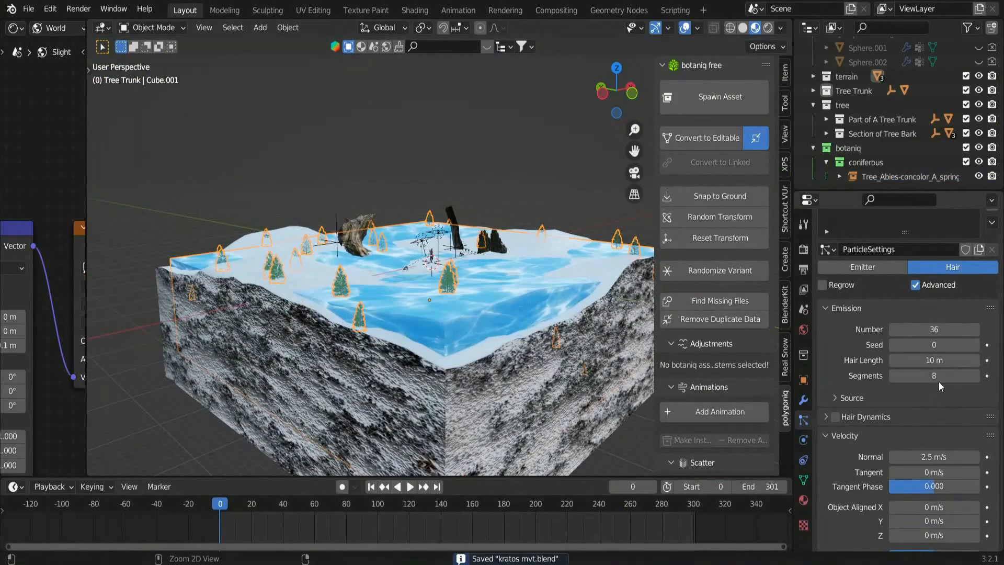
scroll(934, 361, down, 8)
drag(934, 421, 973, 420)
middle_drag(470, 272, 503, 260)
scroll(503, 261, up, 3)
key(ctrl+s)
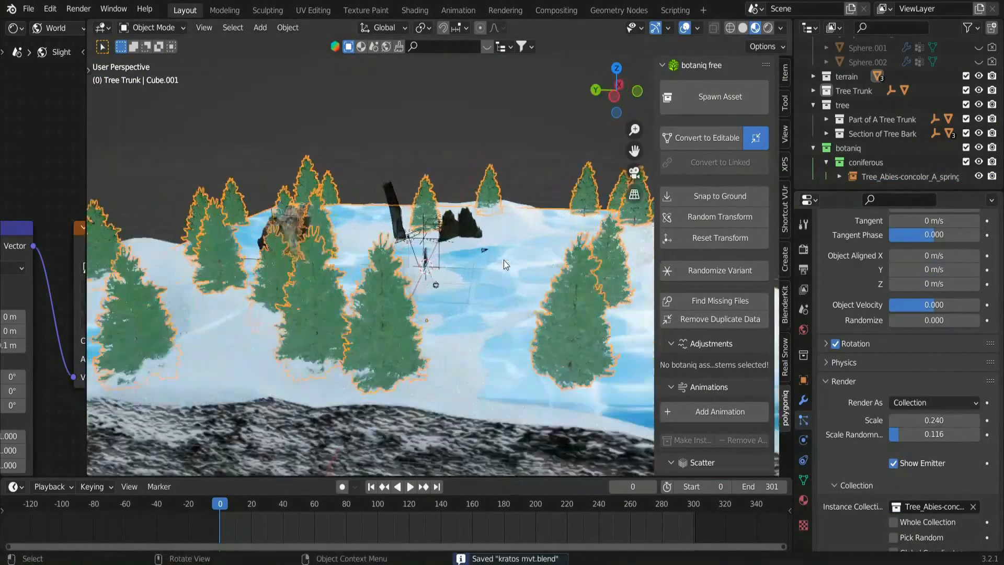
Make the camera chosen in the outliner the active scene camera, save the file and change the viewport shading.
key(KP_0)
scroll(481, 258, up, 1)
scroll(884, 134, up, 4)
click(862, 62)
key(ctrl+KP_0)
scroll(542, 270, down, 2)
key(ctrl+s)
scroll(541, 272, up, 2)
key(z)
click(513, 220)
click(515, 230)
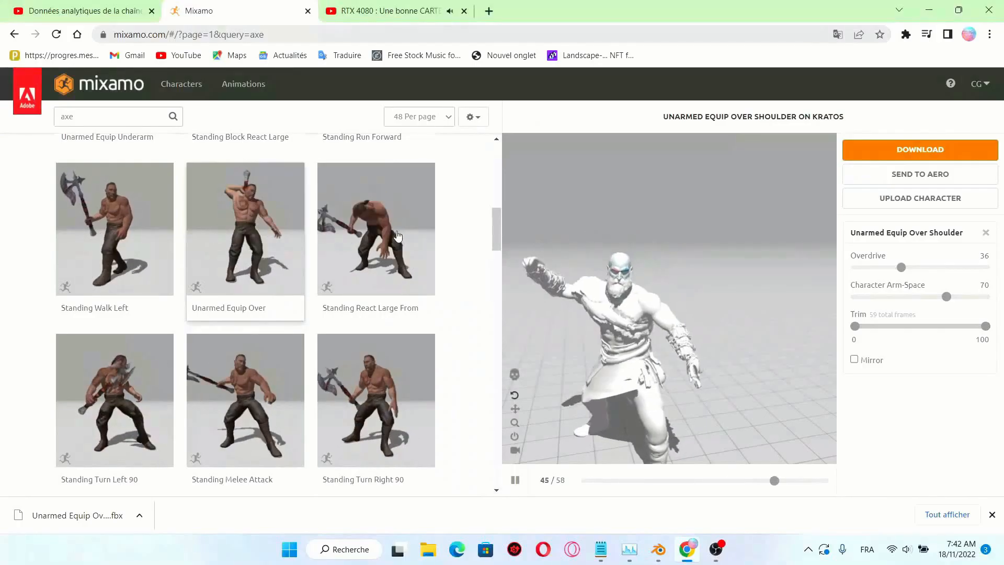
Switch to Mixamo and preview the Standing Walk Forward axe animation on the Kratos character.
drag(566, 315, 504, 319)
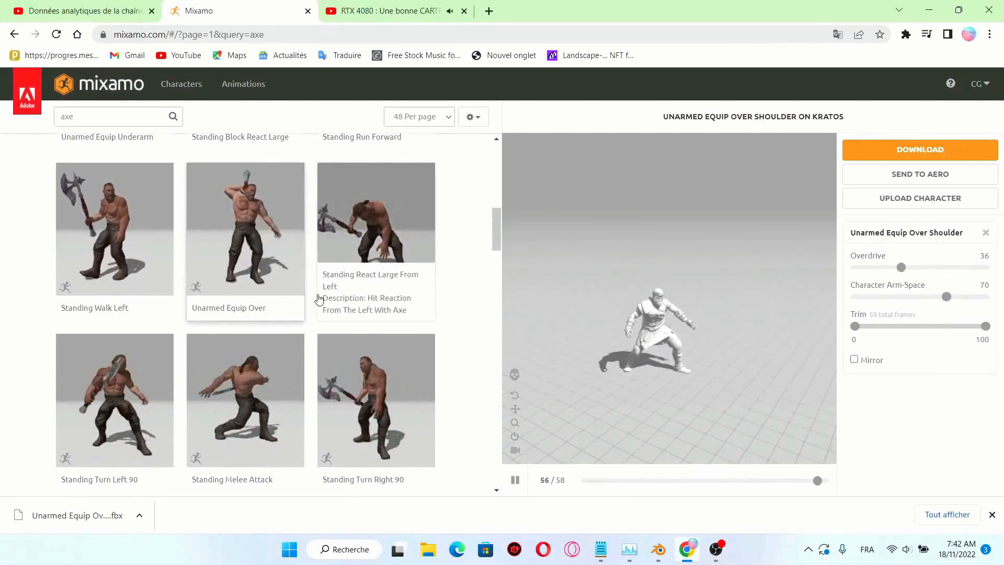
scroll(309, 284, down, 6)
scroll(309, 284, up, 2)
scroll(309, 283, down, 2)
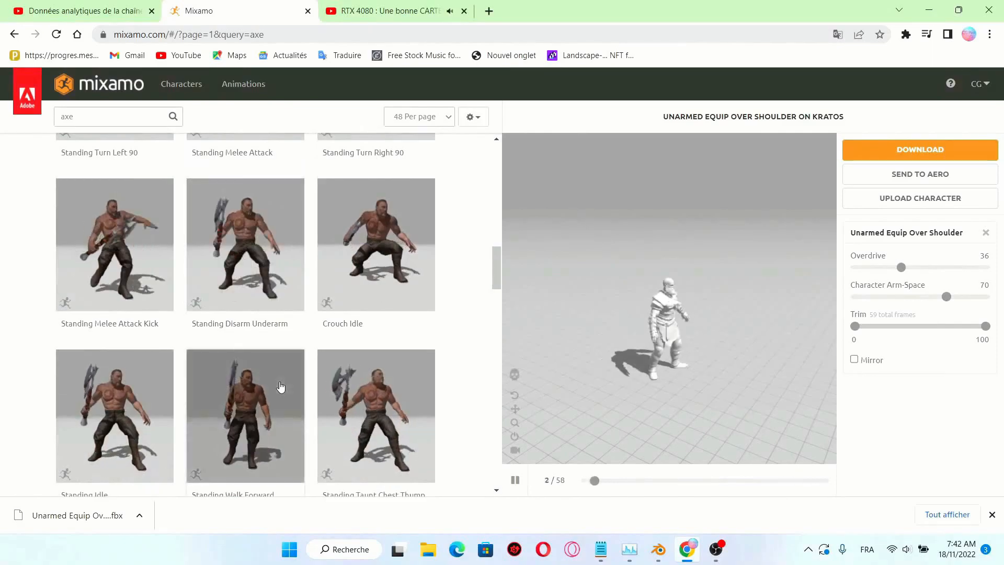
click(281, 388)
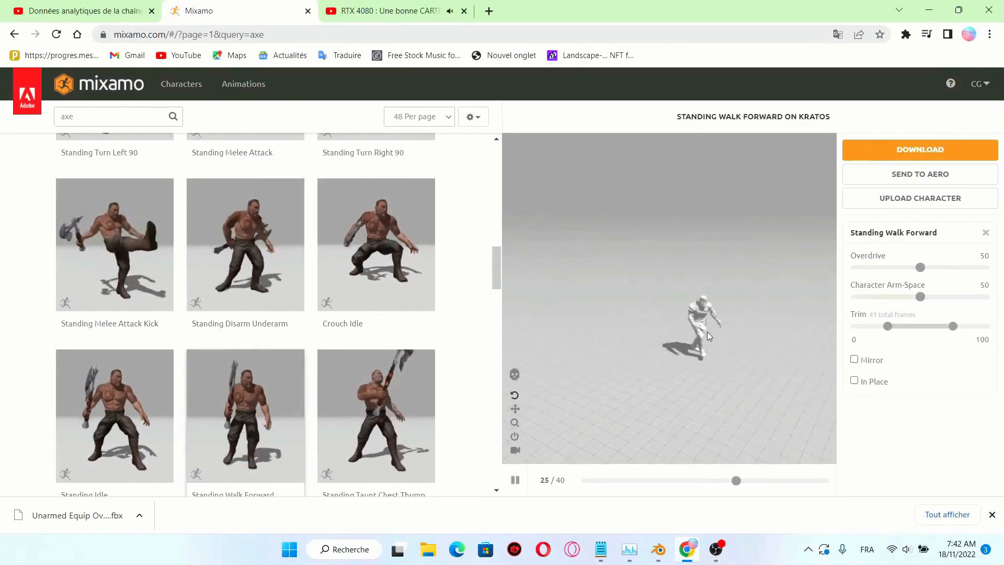
drag(707, 334, 653, 322)
Find the Standing Melee Run Jump Attack animation among the axe results and apply it to the character.
scroll(149, 353, down, 2)
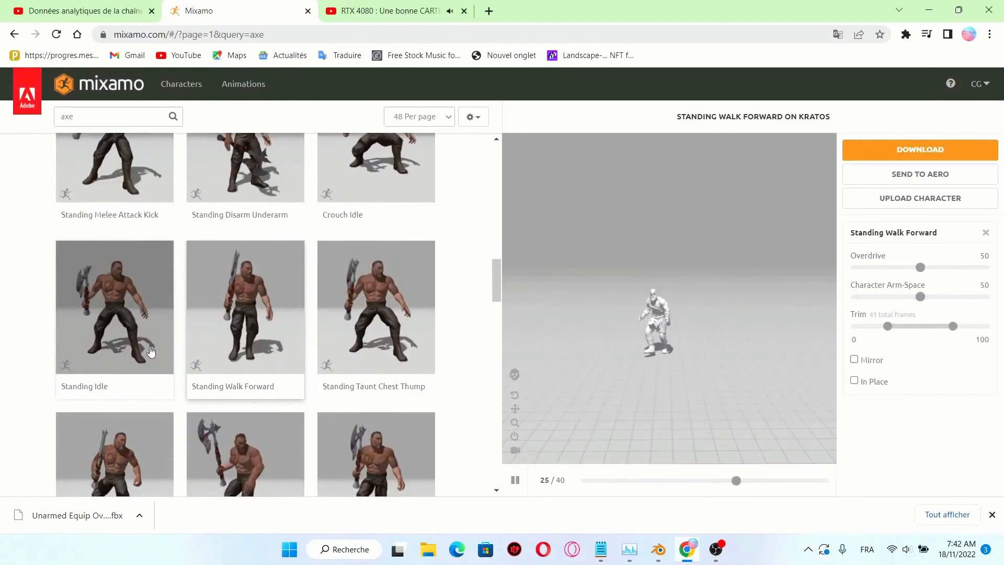
scroll(396, 265, down, 2)
scroll(250, 377, down, 4)
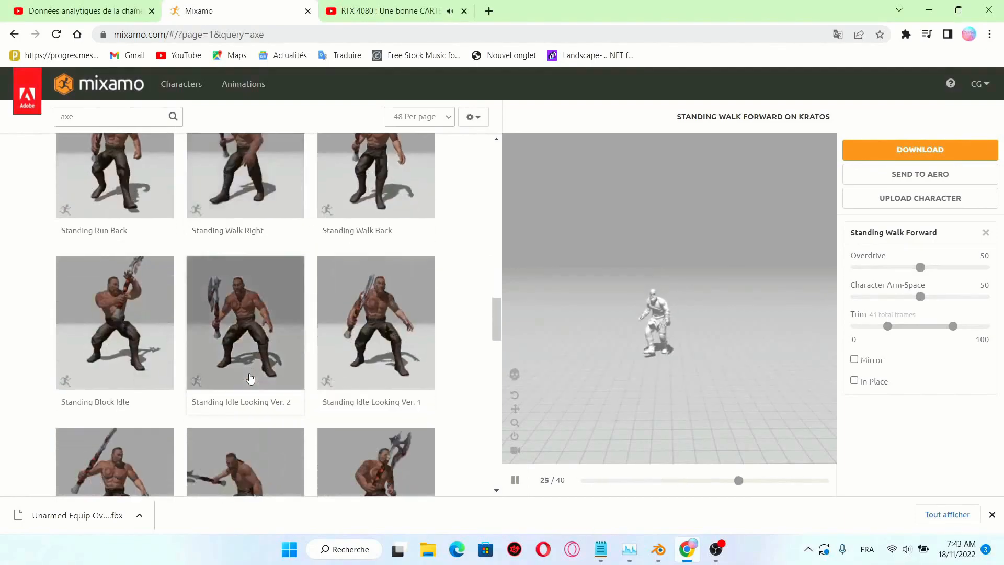
scroll(250, 378, down, 4)
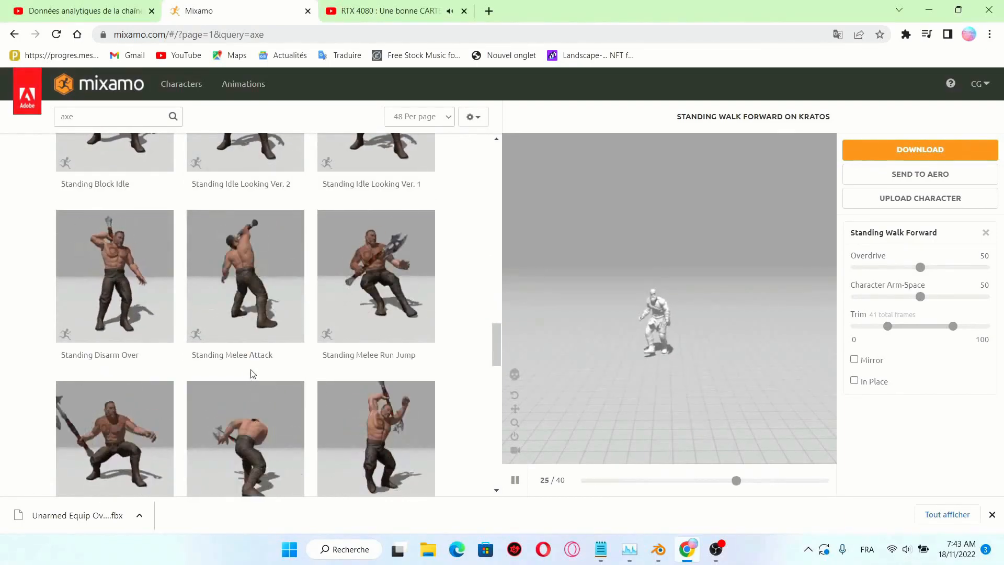
click(372, 280)
scroll(369, 356, down, 2)
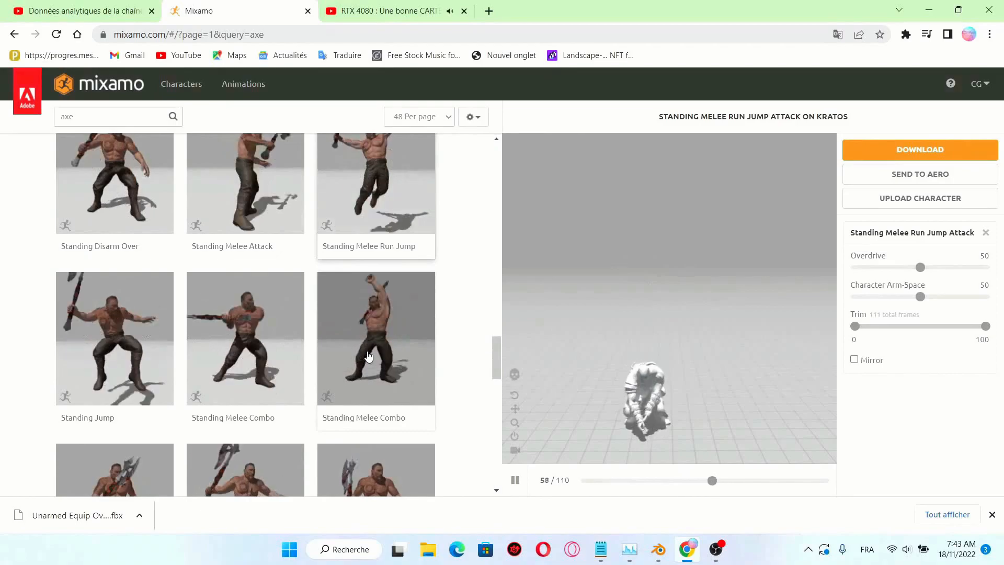
Download the Standing Melee Run Jump Attack animation as FBX Binary with skin at 60 frames per second.
click(900, 155)
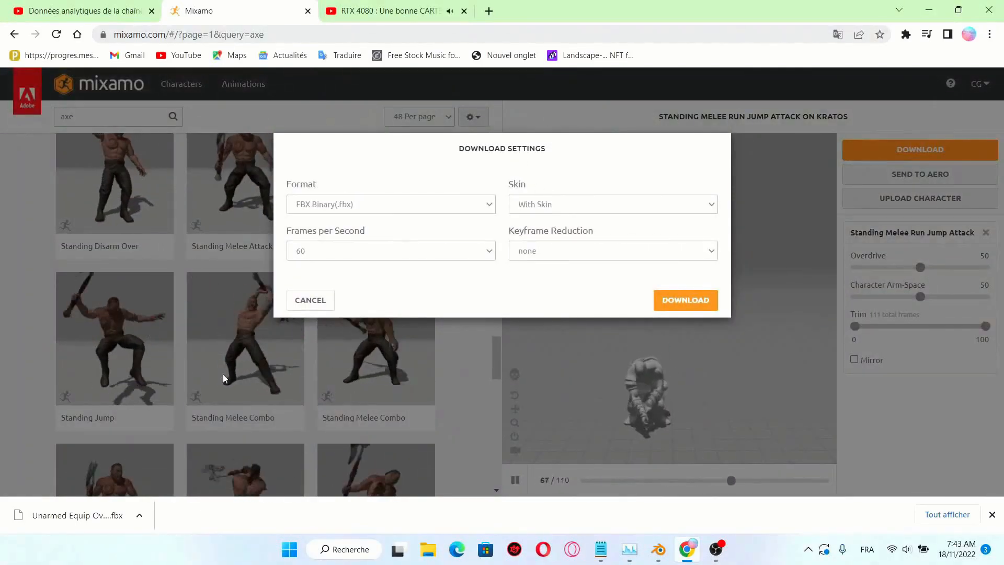
click(310, 300)
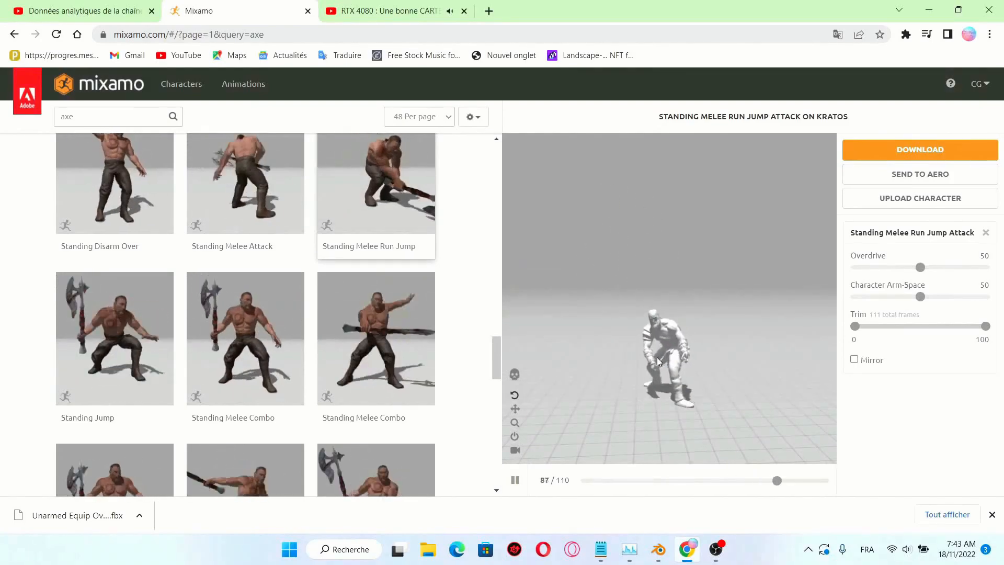
click(877, 153)
click(667, 302)
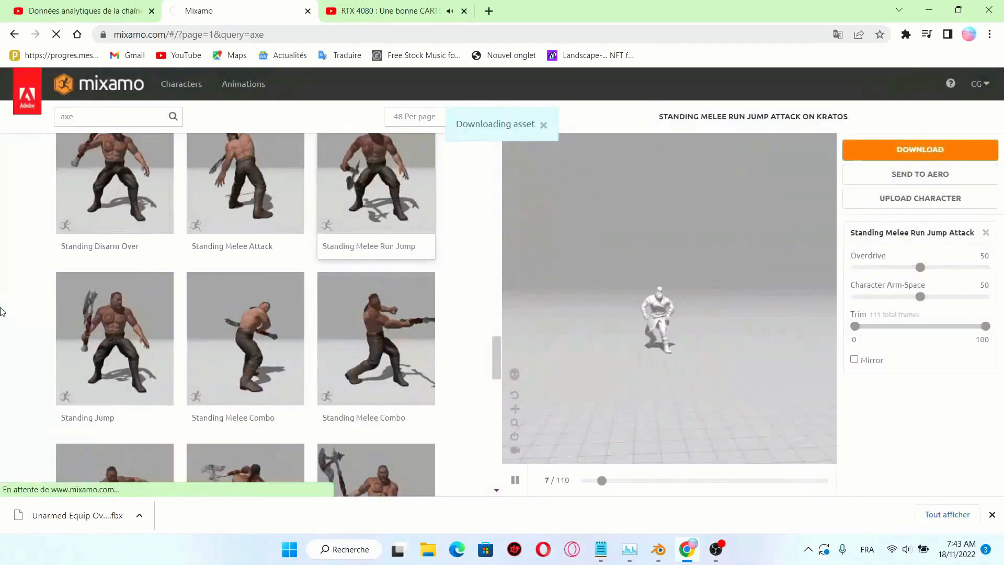
Find the Unarmed Idle animation among the axe results and apply it to the Kratos character.
scroll(298, 352, up, 2)
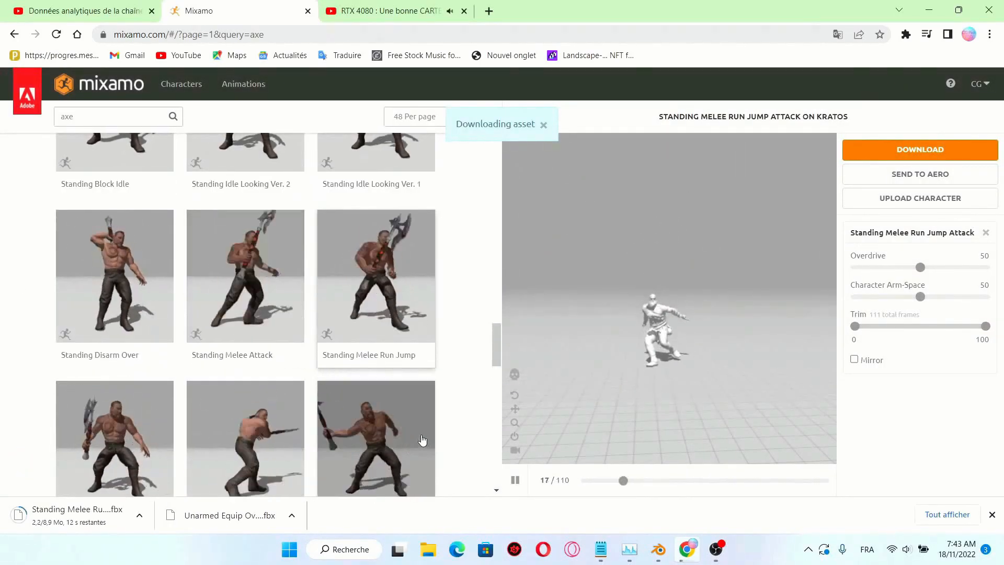
scroll(422, 439, down, 4)
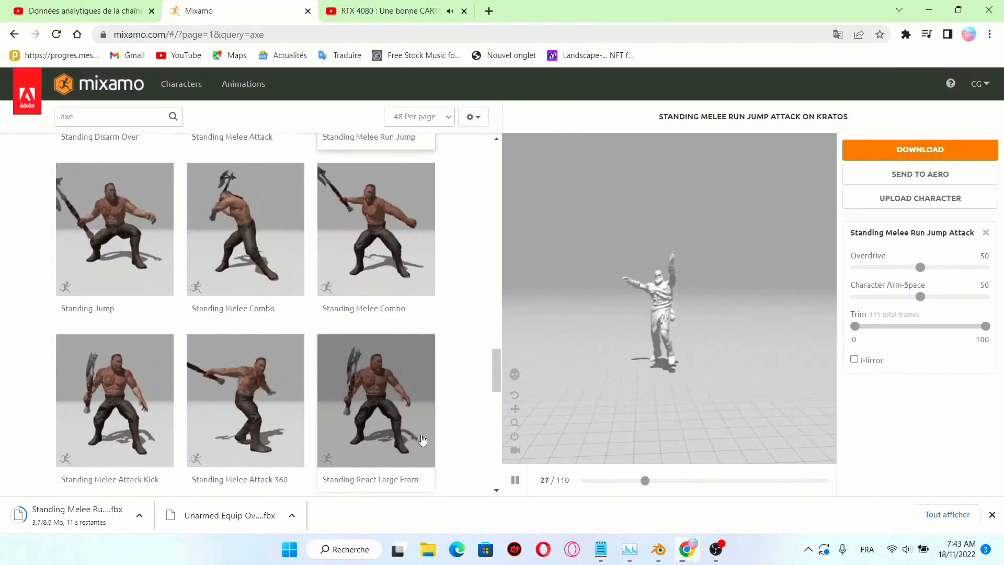
scroll(423, 439, down, 6)
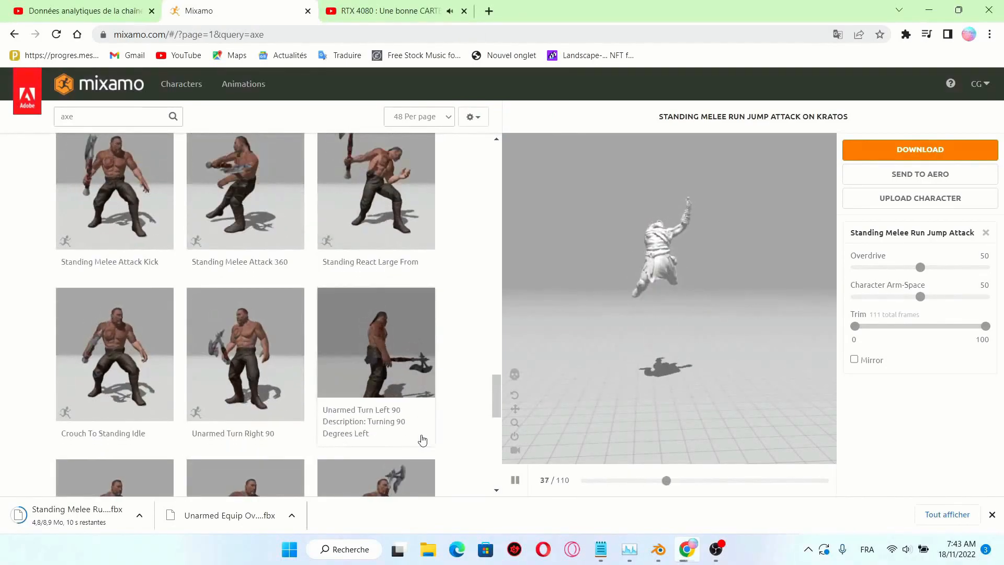
scroll(29, 323, down, 4)
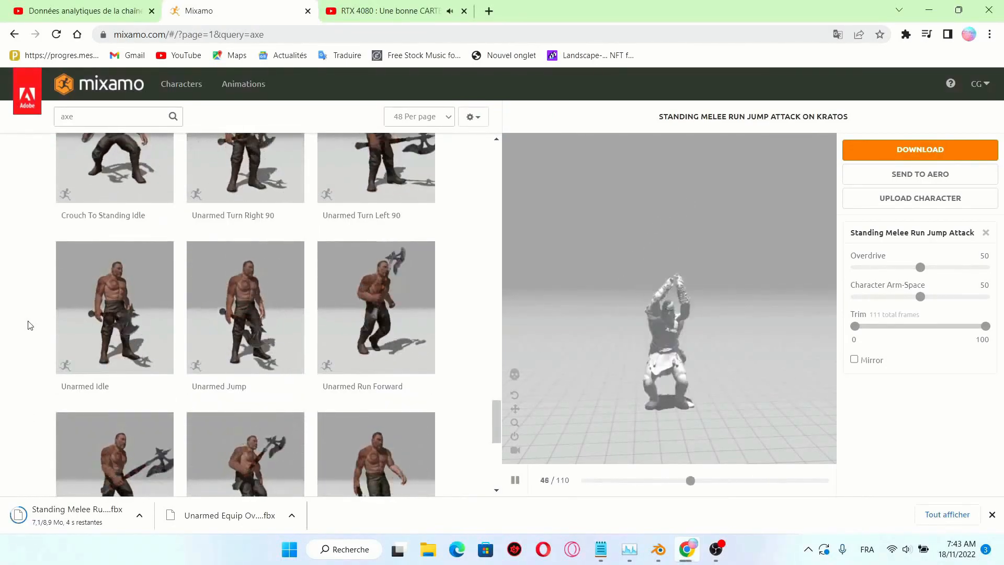
scroll(29, 325, down, 2)
click(138, 254)
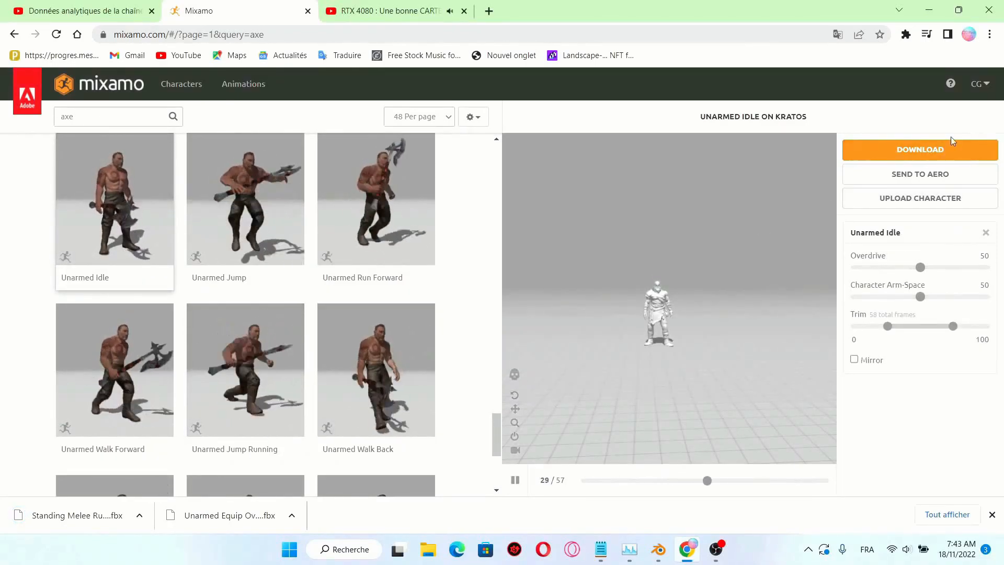
Download the Unarmed Idle animation for Kratos as an FBX file.
click(923, 151)
click(684, 298)
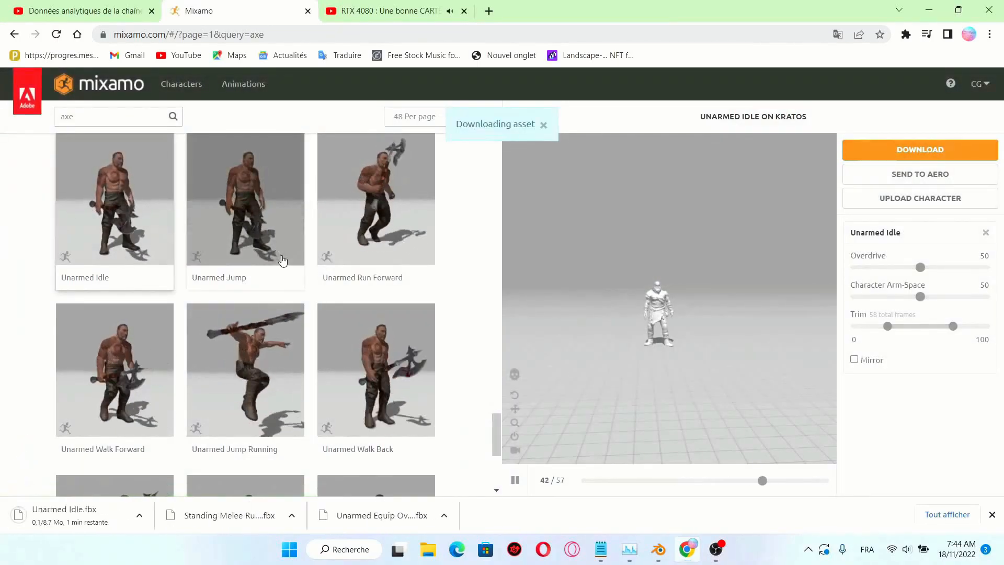
scroll(282, 257, down, 4)
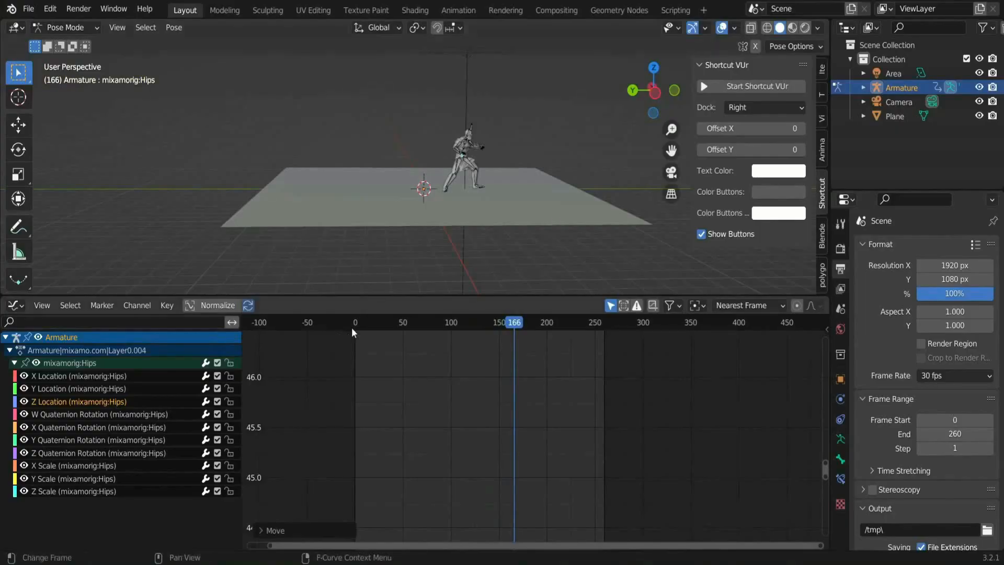
Switch to Blender and import a downloaded Mixamo FBX animation into the Kratos scene.
click(28, 9)
mouse_move(105, 201)
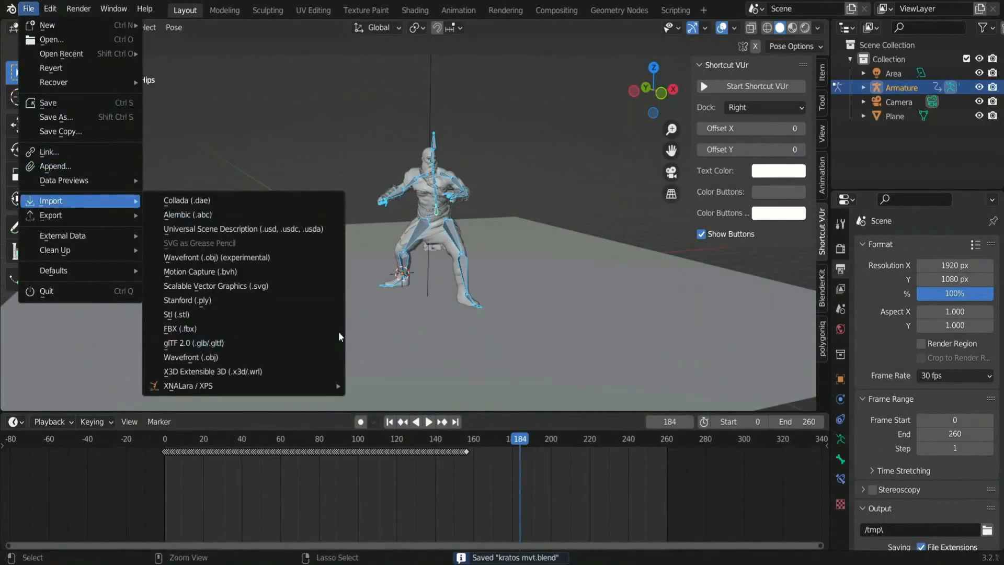
click(338, 343)
scroll(458, 294, down, 5)
scroll(437, 365, up, 3)
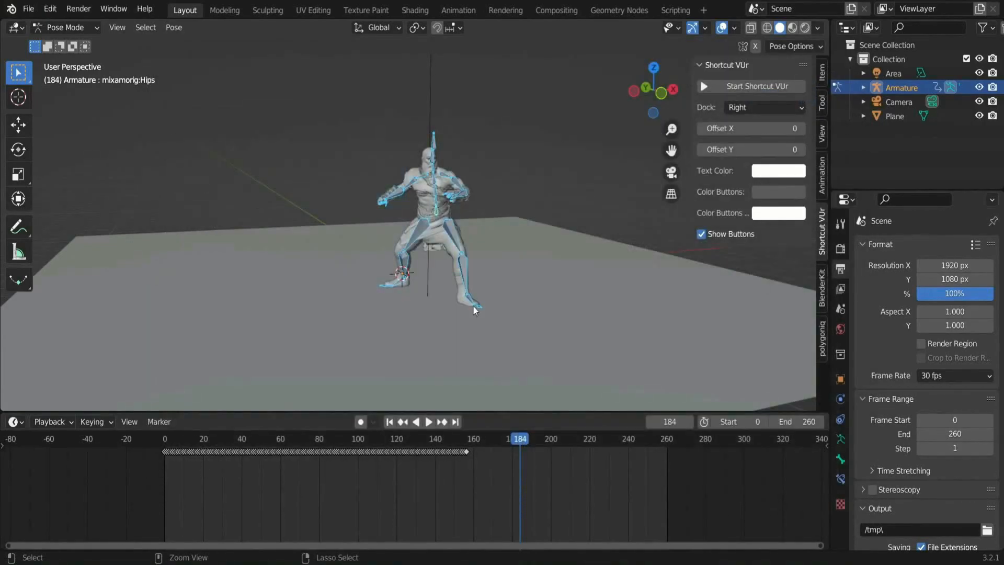
Select the Kratos armature in the scene and put it in Pose Mode.
scroll(473, 305, down, 6)
click(401, 59)
click(84, 28)
click(68, 70)
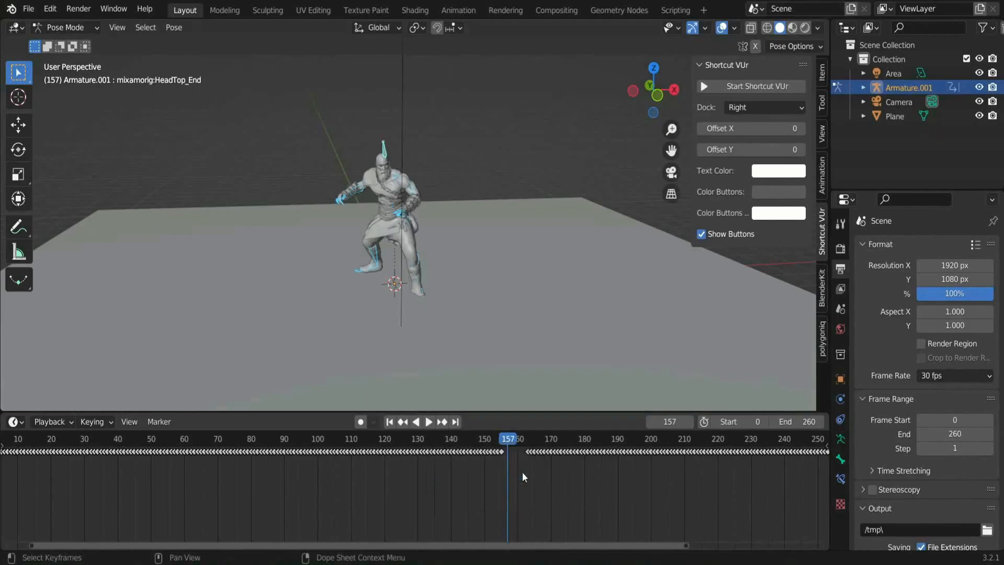
Move the second block of keyframes back to close the gap around frame 157 and play the animation.
key(c)
key(Escape)
key(g)
click(636, 485)
key(space)
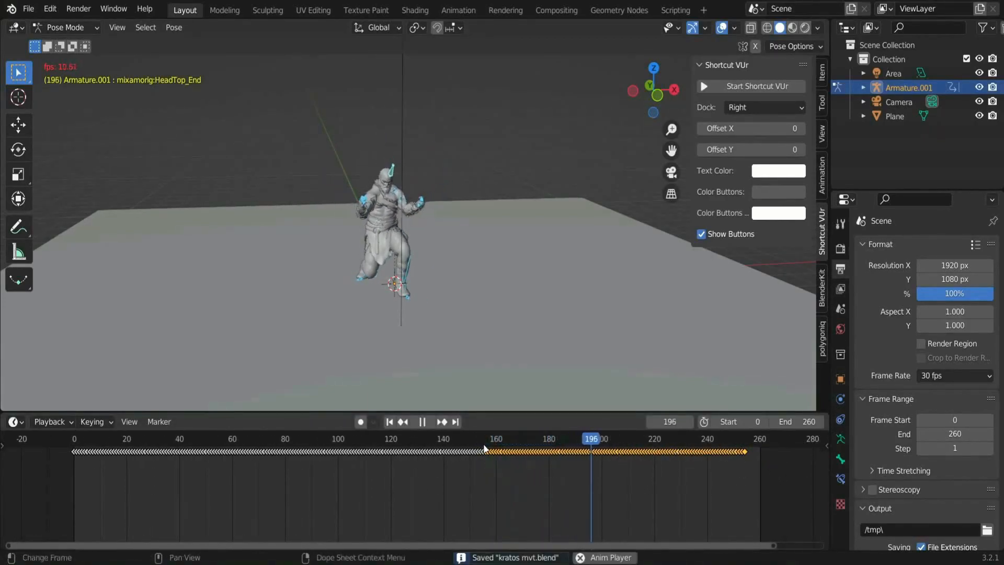
Delete the unwanted keyframes after about frame 208 in the timeline and save the file.
key(space)
key(c)
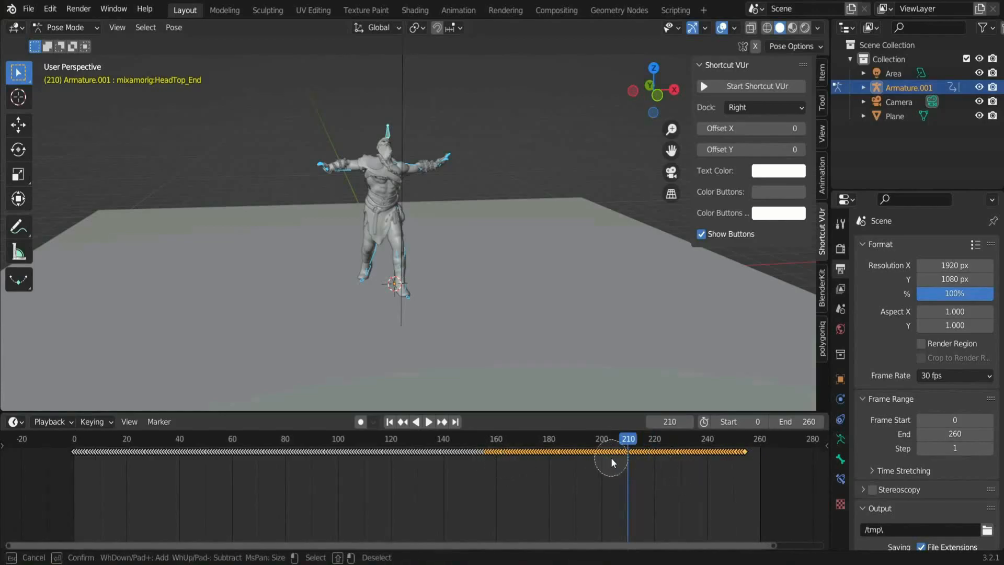
key(Escape)
key(x)
click(761, 498)
key(ctrl+s)
drag(628, 438, 567, 433)
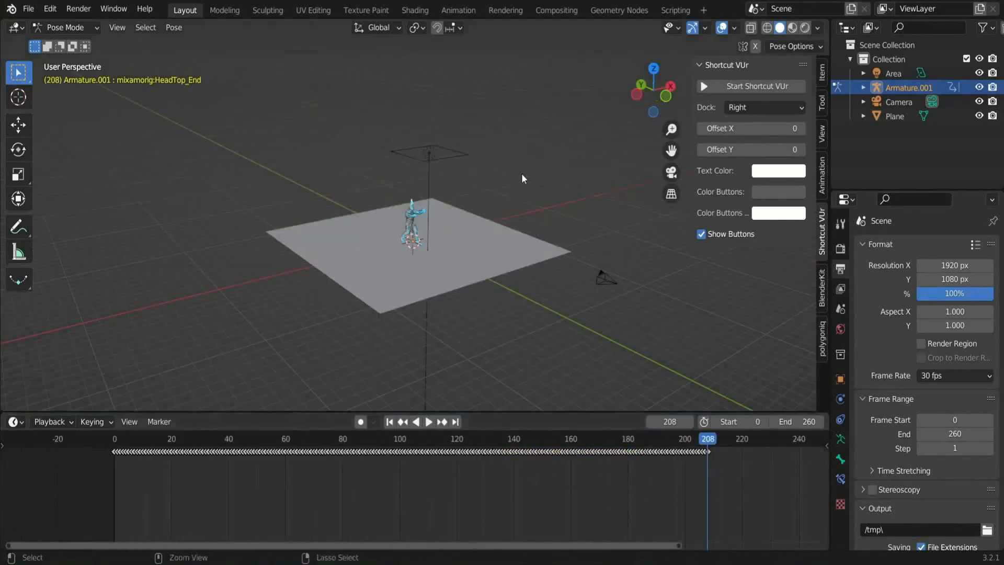
Import another Mixamo FBX animation into the scene.
click(28, 9)
mouse_move(53, 201)
click(178, 325)
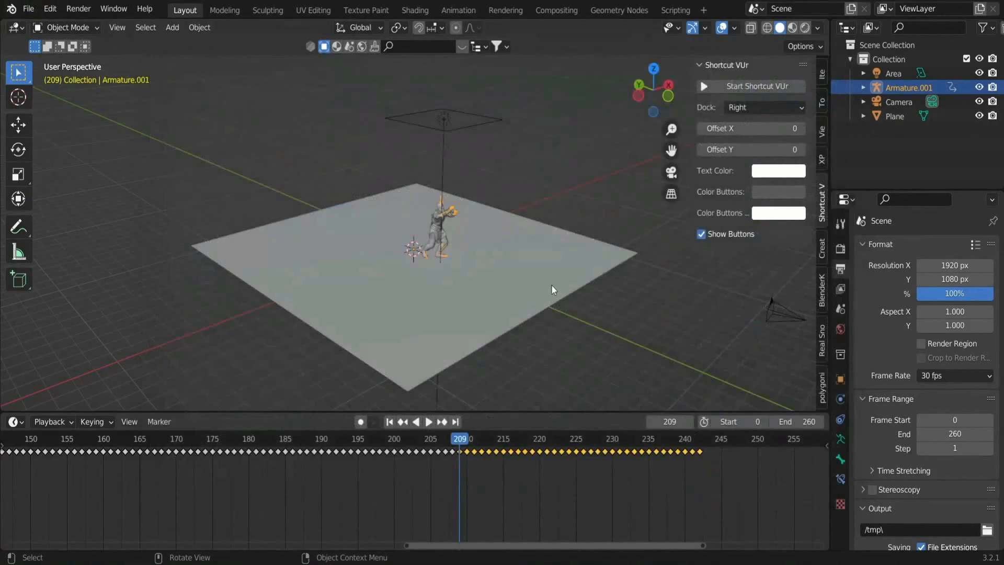
scroll(536, 299, down, 5)
scroll(46, 448, down, 6)
Play the timeline from frame 0 and delete the extra imported armature.
click(74, 440)
scroll(22, 441, down, 8)
middle_drag(23, 442, 264, 445)
click(160, 439)
key(space)
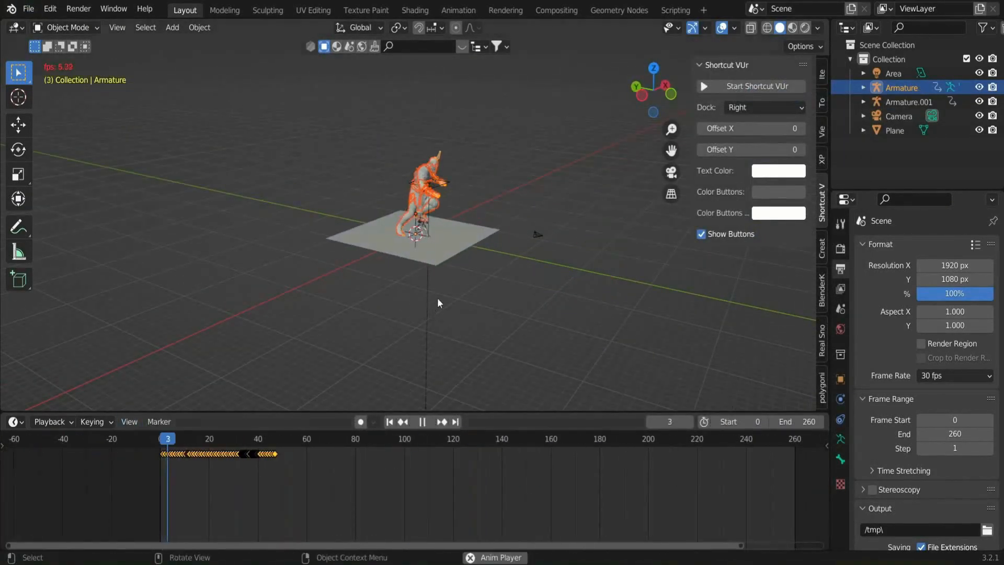
scroll(520, 254, up, 2)
key(space)
key(Delete)
Select the remaining Kratos armature, play its combined animation and save the file.
scroll(525, 267, up, 5)
middle_drag(525, 266, 546, 264)
click(451, 230)
key(space)
key(ctrl+s)
key(space)
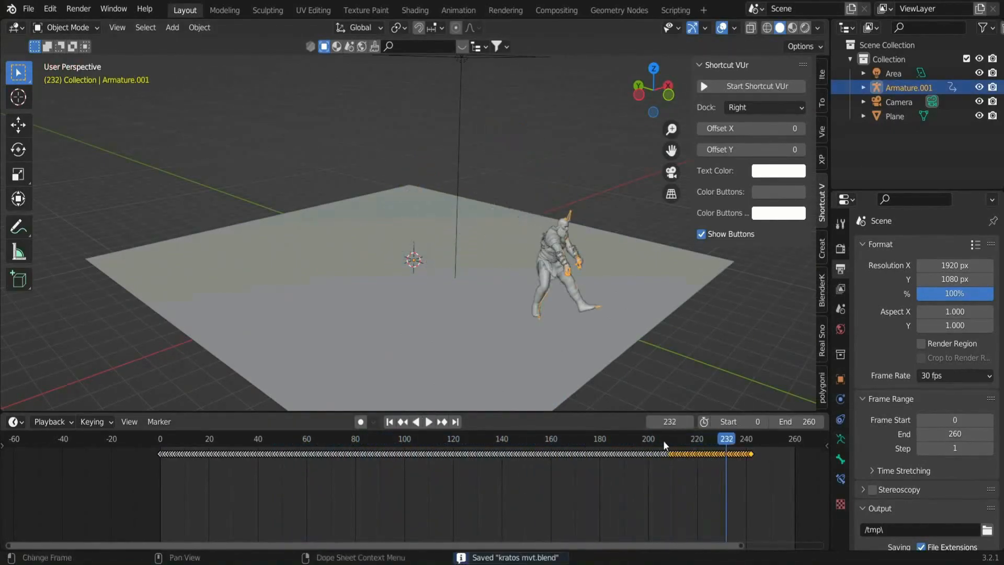
Go to the junction between the animation clips at frame 208 and switch the armature to Pose Mode.
scroll(660, 449, up, 1)
scroll(661, 449, up, 8)
middle_drag(661, 449, 523, 442)
click(511, 440)
middle_drag(413, 245, 471, 221)
mouse_move(512, 440)
mouse_down()
mouse_move(545, 440)
mouse_move(515, 436)
mouse_up()
scroll(419, 173, up, 2)
middle_drag(419, 173, 366, 178)
click(67, 28)
click(65, 72)
Save the file, enable the In Front viewport display for the armature and select its hips bone.
middle_drag(470, 251, 570, 276)
scroll(889, 413, down, 10)
scroll(910, 387, up, 6)
click(954, 262)
click(952, 378)
key(ctrl+s)
click(840, 439)
click(916, 466)
scroll(418, 220, up, 2)
click(388, 191)
scroll(465, 261, down, 4)
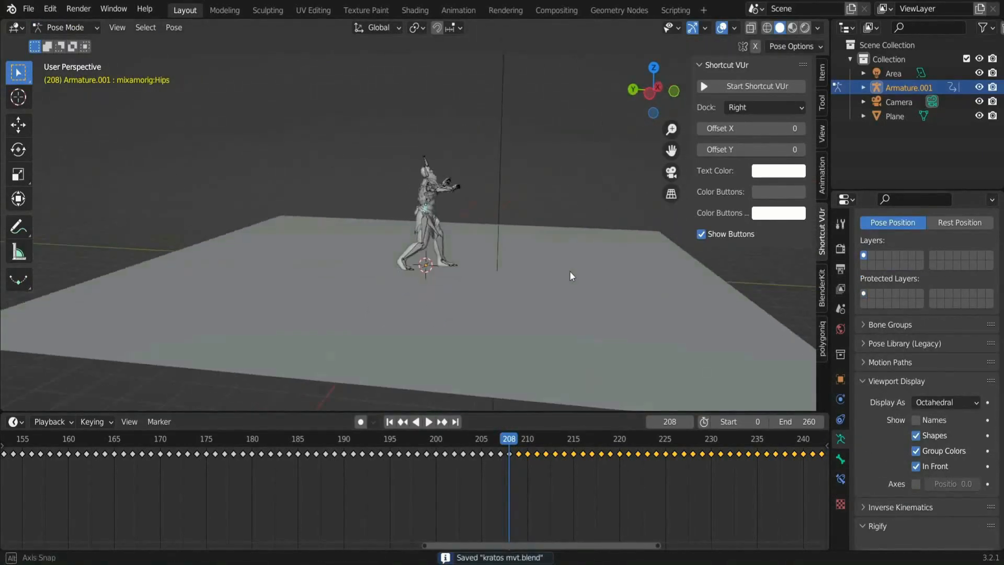
Change the timeline area to the Graph Editor, save the file and expand the hips bone's channels.
click(15, 421)
click(15, 422)
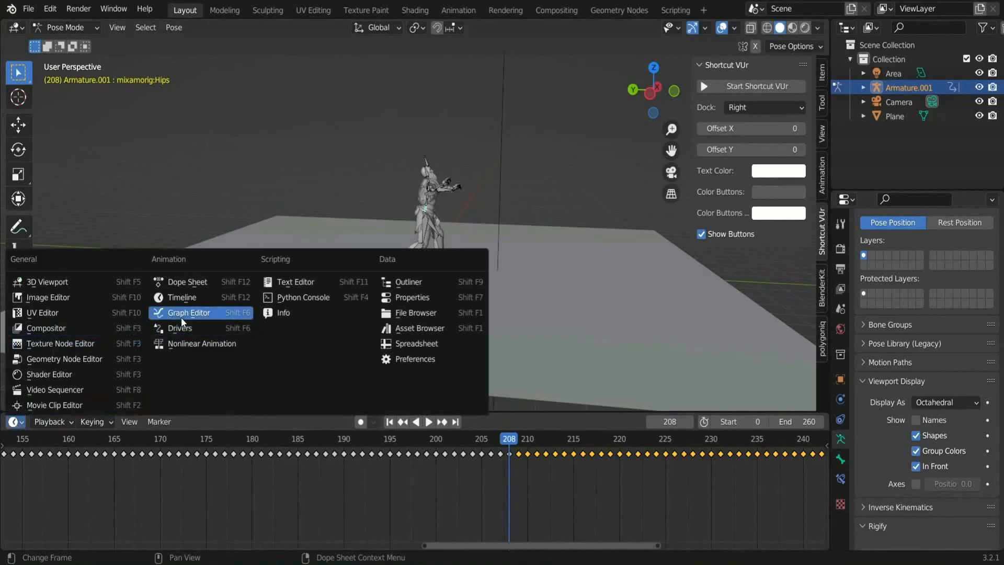
click(184, 313)
key(ctrl+s)
click(115, 481)
click(14, 480)
Try to move the hips bone's Z Location keyframes near frame 208 in the Graph Editor.
scroll(90, 492, down, 1)
key(g)
right_click(468, 480)
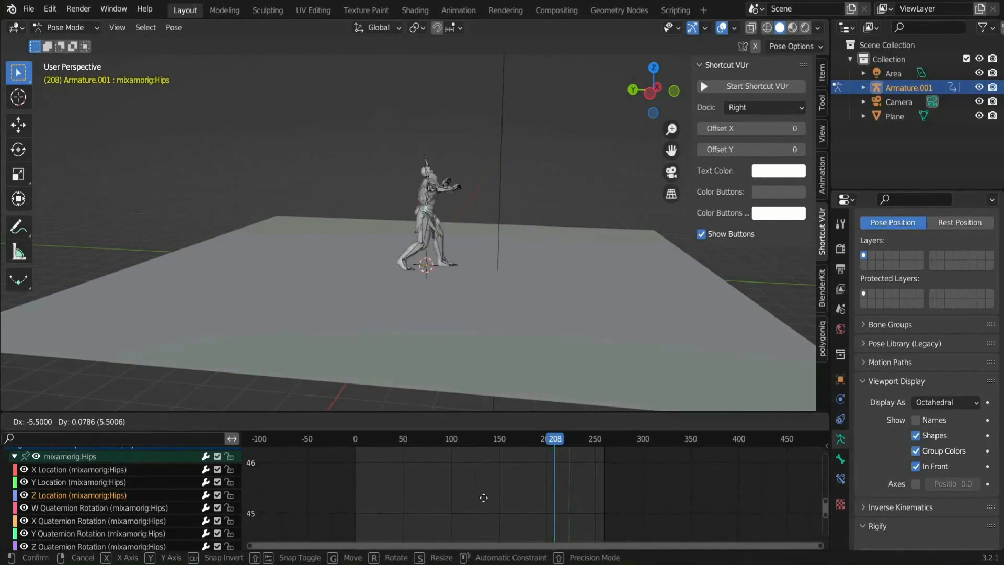
right_click(482, 498)
Play the animation around frame 200 and undo the last changes to the hips keyframes.
key(space)
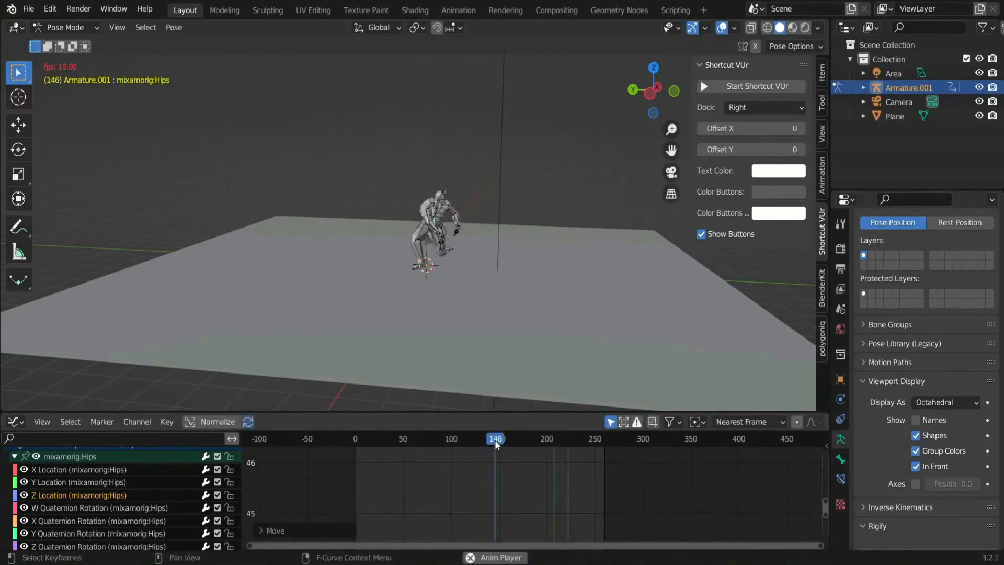
key(space)
middle_drag(593, 315, 452, 323)
click(547, 439)
middle_drag(527, 345, 569, 357)
key(space)
key(ctrl+z)
key(ctrl+z)
Change the Graph Editor area back to the Timeline, set the start frame to 195 and save the file.
middle_drag(425, 401, 467, 426)
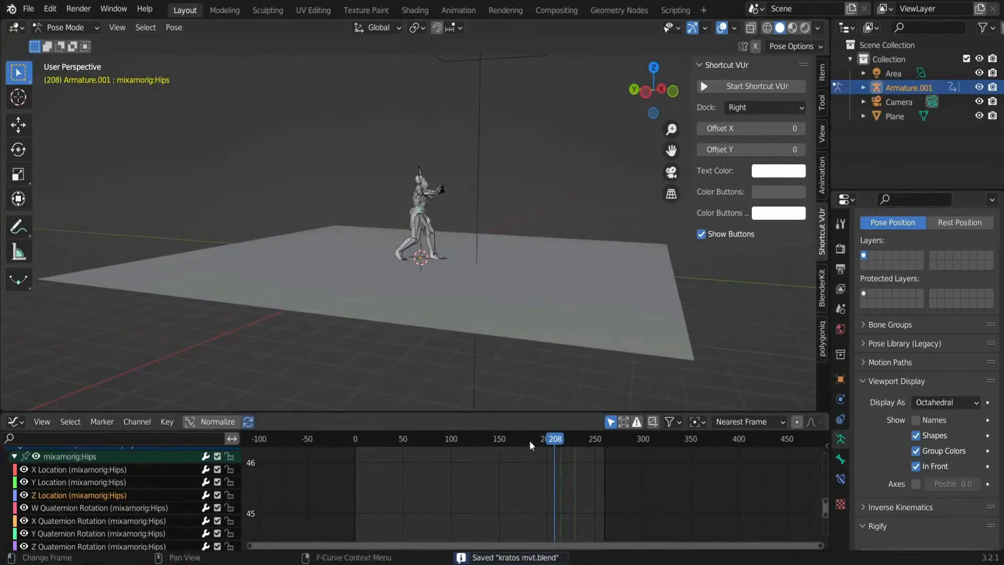
key(space)
click(16, 422)
click(16, 422)
click(153, 290)
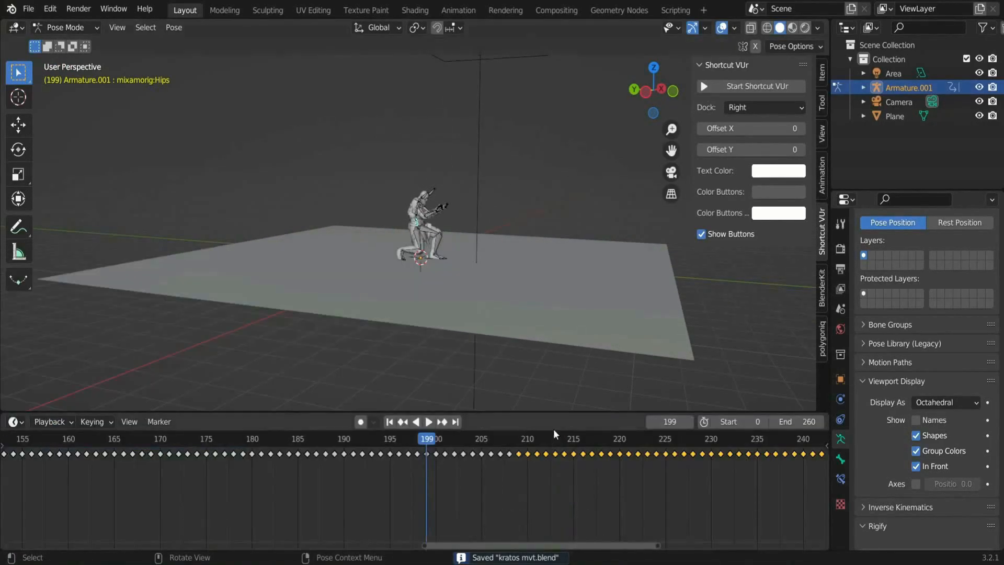
text(195)
key(Return)
key(ctrl+s)
Return to the Graph Editor, move the hips bone's location keyframes and play the result.
click(16, 422)
click(185, 314)
middle_drag(505, 314, 529, 312)
key(g)
key(space)
key(space)
scroll(573, 473, up, 8)
Move the hips bone's Y Location keyframes from frame 208 to realign the jump and play the animation.
click(577, 442)
key(g)
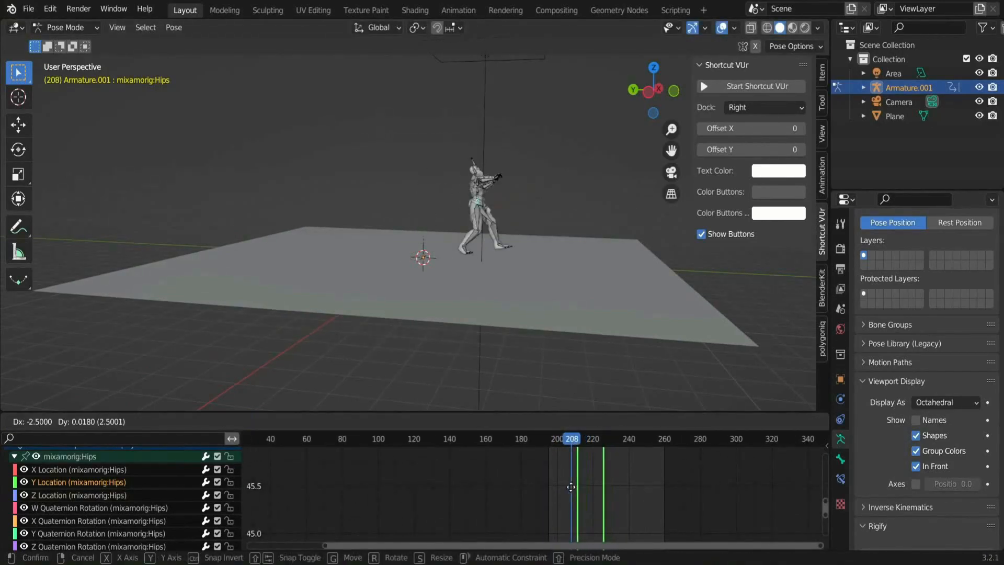
click(571, 486)
key(space)
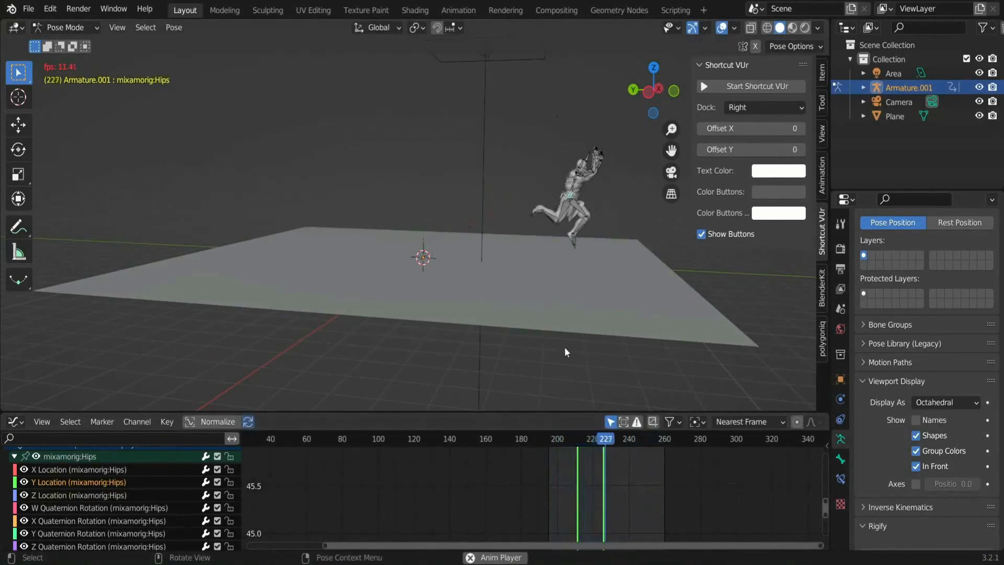
Shift the hips bone's Y Location keyframes again, stop the playback and save the file.
key(g)
click(586, 471)
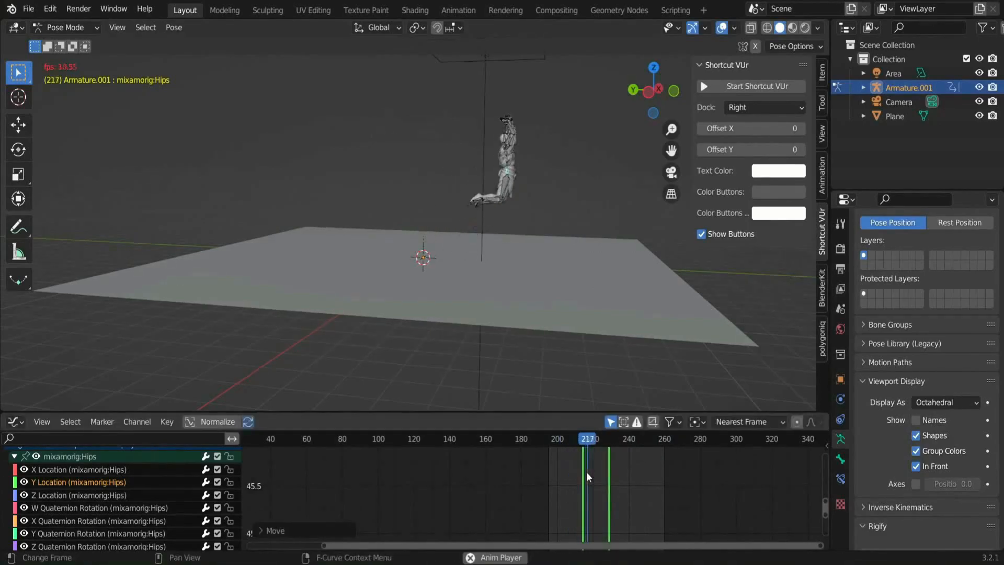
key(Escape)
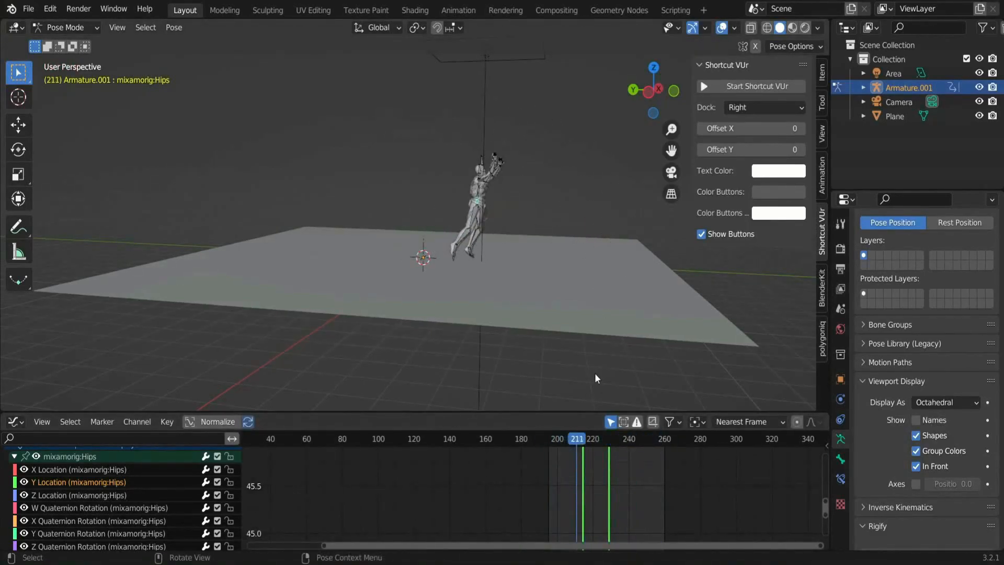
key(ctrl+s)
Scrub and play the jump attack section from about frame 195 to check the transition.
middle_drag(595, 372, 643, 299)
scroll(504, 293, down, 4)
click(547, 439)
drag(547, 441, 586, 453)
key(space)
key(space)
Switch the armature to Object Mode, change the Graph Editor area to the Timeline and save the file.
key(ctrl+Tab)
click(16, 422)
click(198, 300)
key(ctrl+s)
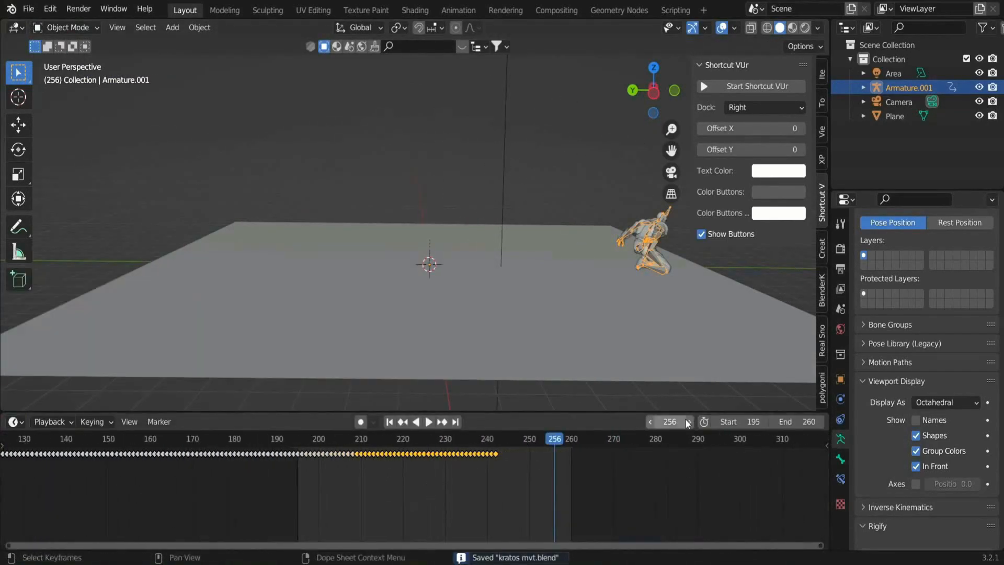
Set the start frame to 0 and play the full animation.
double_click(739, 422)
text(0)
key(Return)
scroll(463, 483, down, 10)
key(space)
click(470, 315)
scroll(470, 314, down, 2)
click(471, 315)
middle_drag(559, 268, 573, 263)
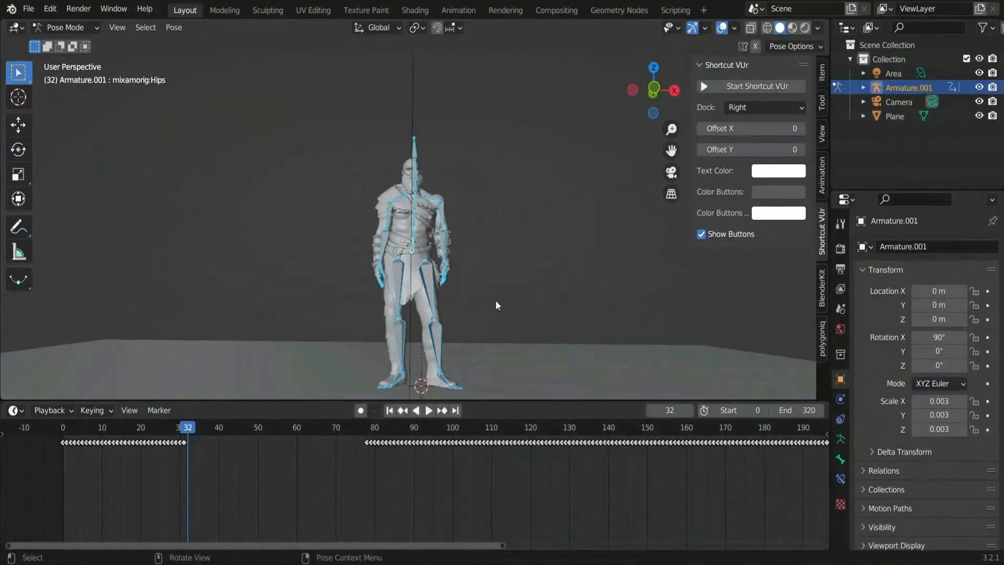
Circle-select the character's arm bones near frame 31, undo the last change and save the file.
scroll(497, 291, down, 3)
key(space)
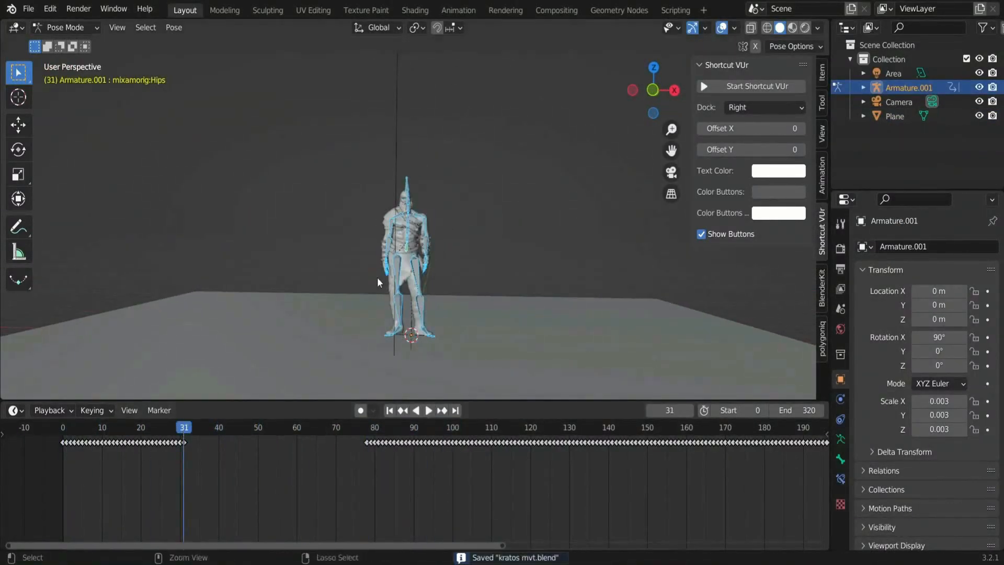
scroll(388, 278, up, 2)
scroll(388, 235, down, 1)
key(c)
middle_drag(389, 248, 396, 306)
key(ctrl+z)
key(ctrl+s)
Move the selected block of arm keyframes after frame 30 earlier and play the animation from the start.
key(shift+Left)
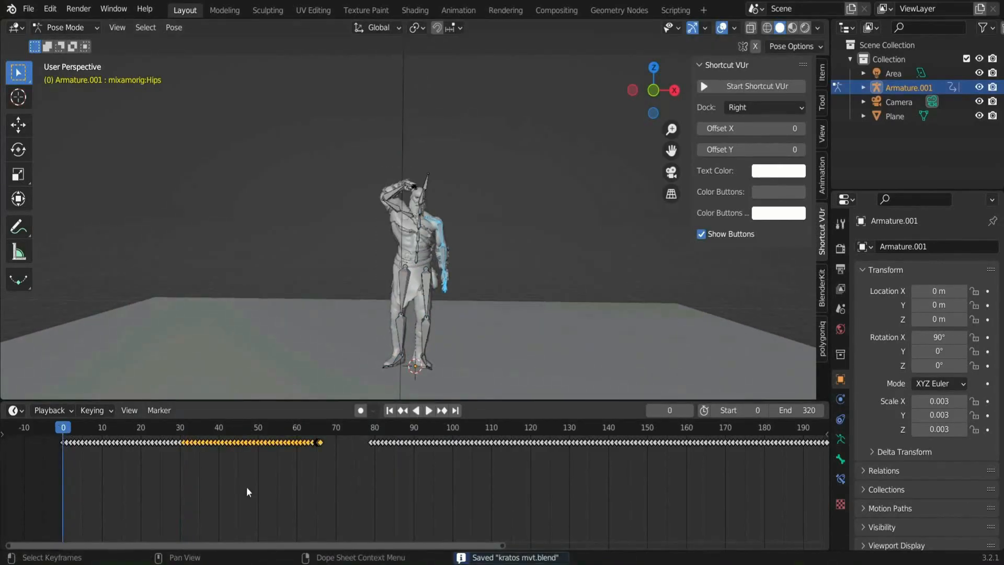
key(g)
click(213, 451)
key(space)
key(shift+Left)
click(575, 308)
middle_drag(576, 307, 641, 301)
key(space)
Select all of the armature's bones, move a circle-selected group of their keyframes and save the file.
click(519, 199)
key(a)
scroll(413, 460, down, 4)
key(c)
key(g)
key(ctrl+s)
Play the combined animation from the first frame to review the character's movement on the plane.
scroll(245, 464, down, 5)
key(shift+Left)
scroll(610, 266, down, 1)
key(space)
click(610, 266)
mouse_move(610, 265)
middle_down()
mouse_move(564, 263)
mouse_move(636, 282)
mouse_move(596, 271)
middle_up()
scroll(569, 262, down, 1)
scroll(571, 269, down, 3)
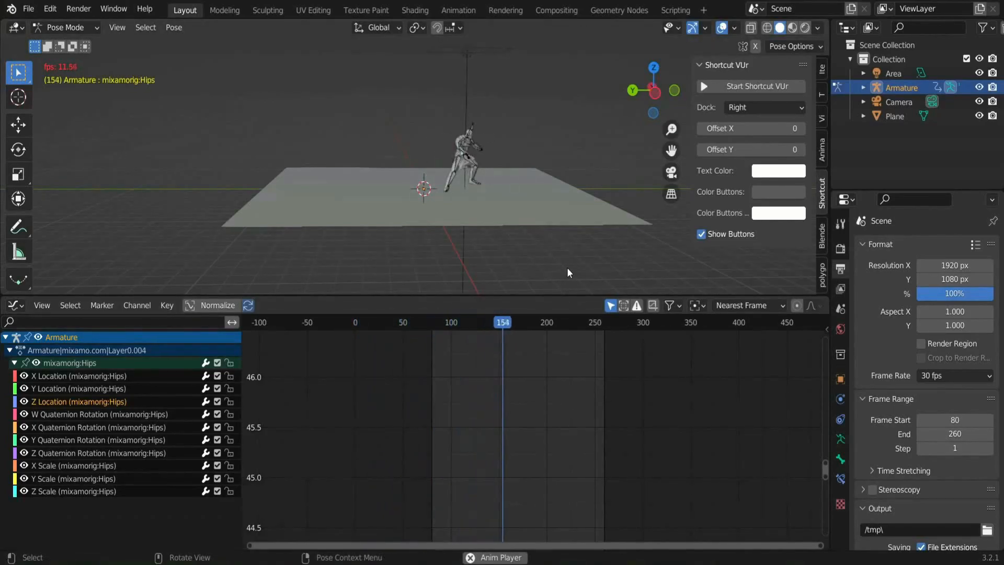
Switch the lower editor to the Timeline and set the animation's start frame to 0.
key(Escape)
key(space)
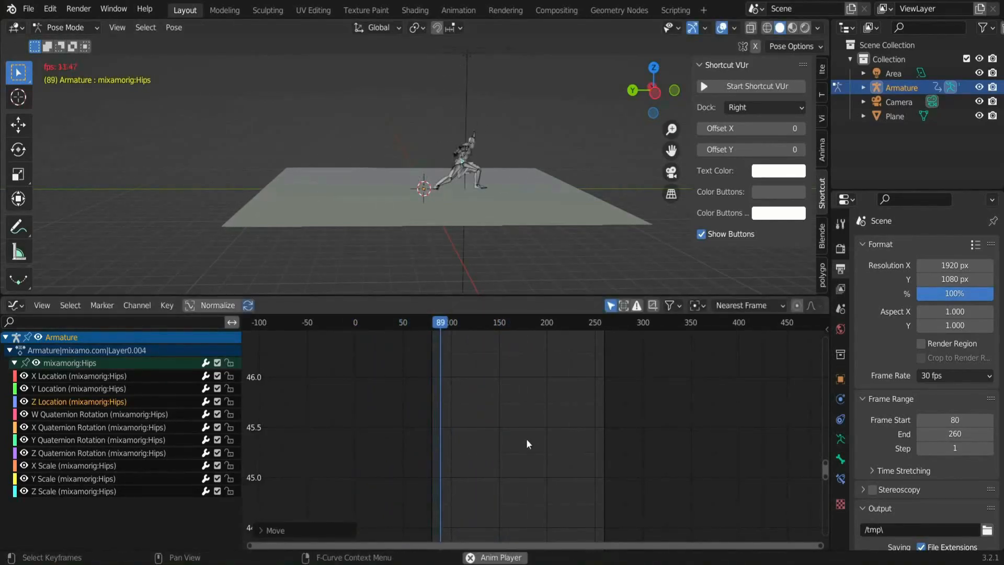
click(15, 307)
click(190, 358)
click(740, 306)
text(0)
key(Return)
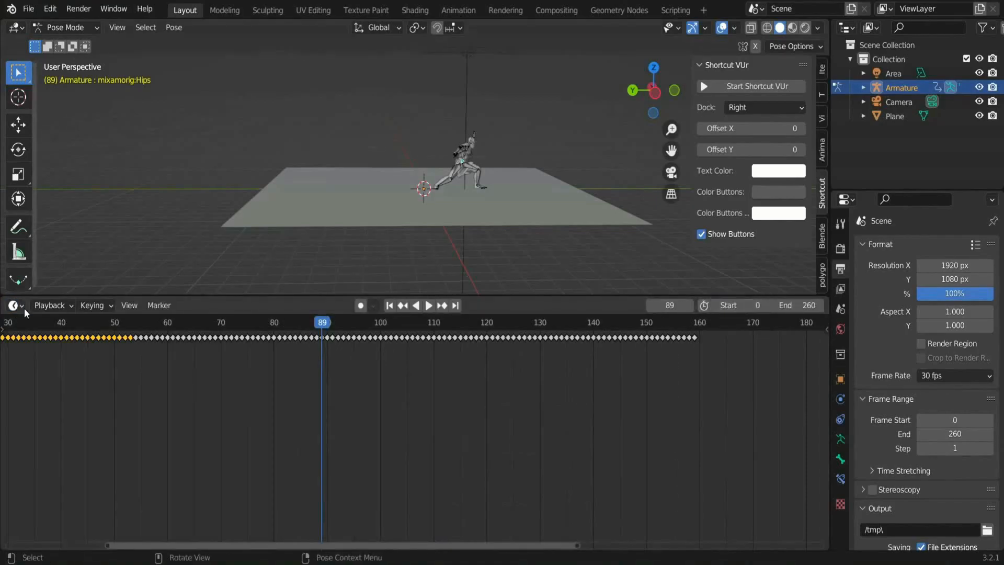
Return the lower editor to the Graph Editor, go to frame 0 and play the animation.
click(14, 306)
click(189, 375)
key(Escape)
click(357, 322)
drag(357, 322, 354, 322)
key(space)
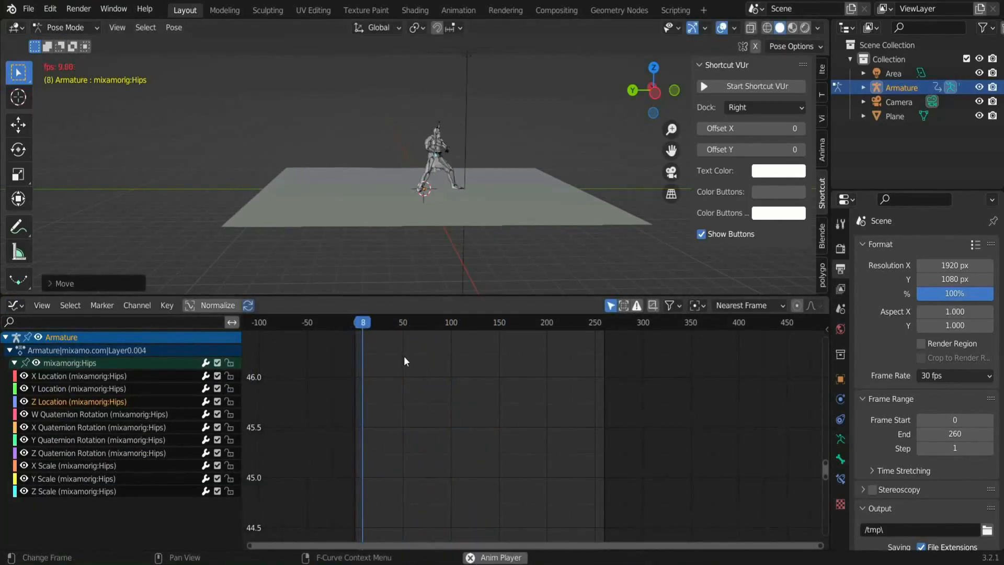
Stop playback, move the selected keyframes 2 frames earlier, replay the animation and save the file.
key(Escape)
key(g)
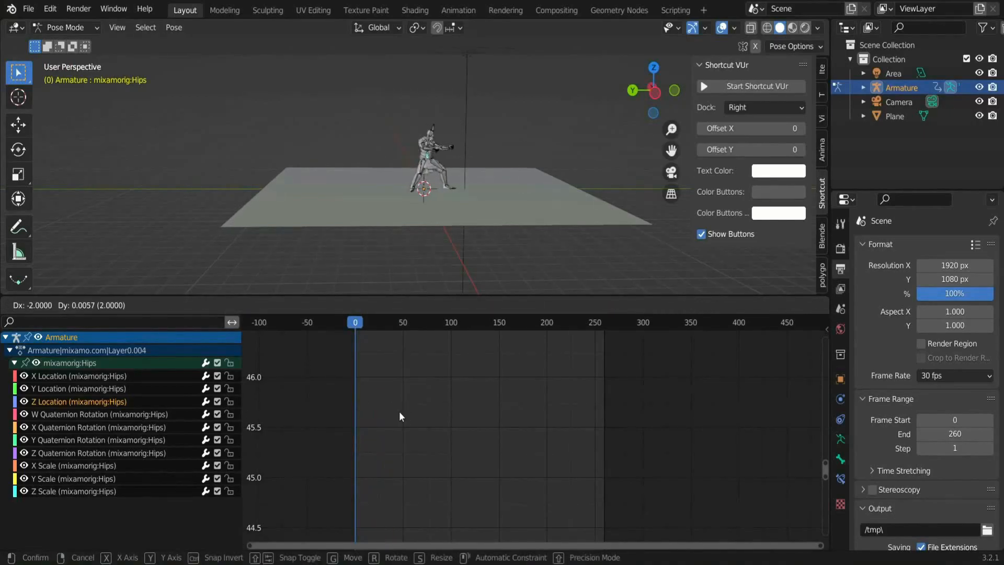
click(400, 411)
key(space)
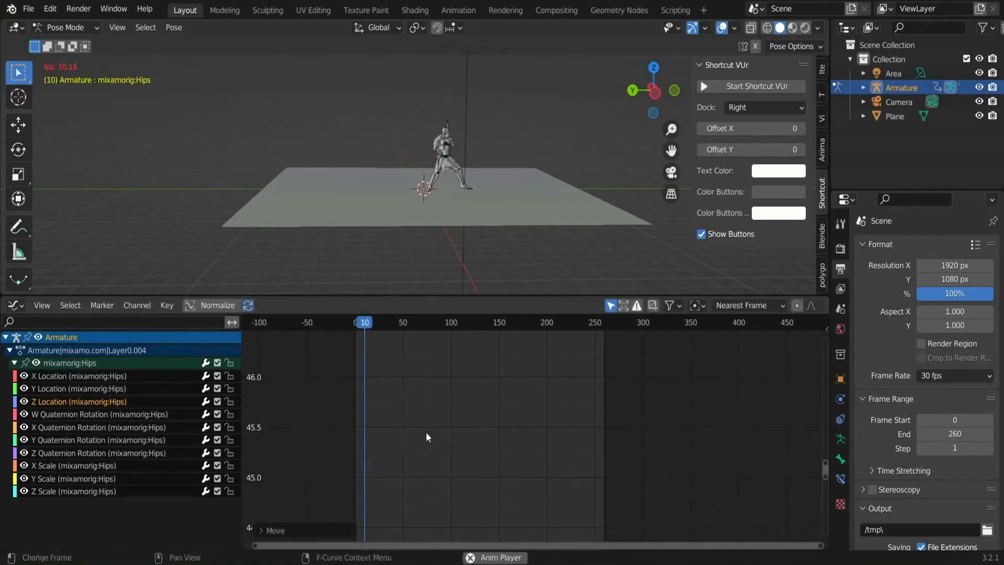
key(ctrl+s)
Go to the start of the animation, shift the selected keyframes again and play briefly to check the motion.
click(356, 325)
key(Escape)
key(g)
click(388, 370)
key(space)
key(space)
Scrub to frame 3, move the selected keyframes about 5 frames earlier and play the animation to check it.
drag(381, 341, 364, 338)
key(g)
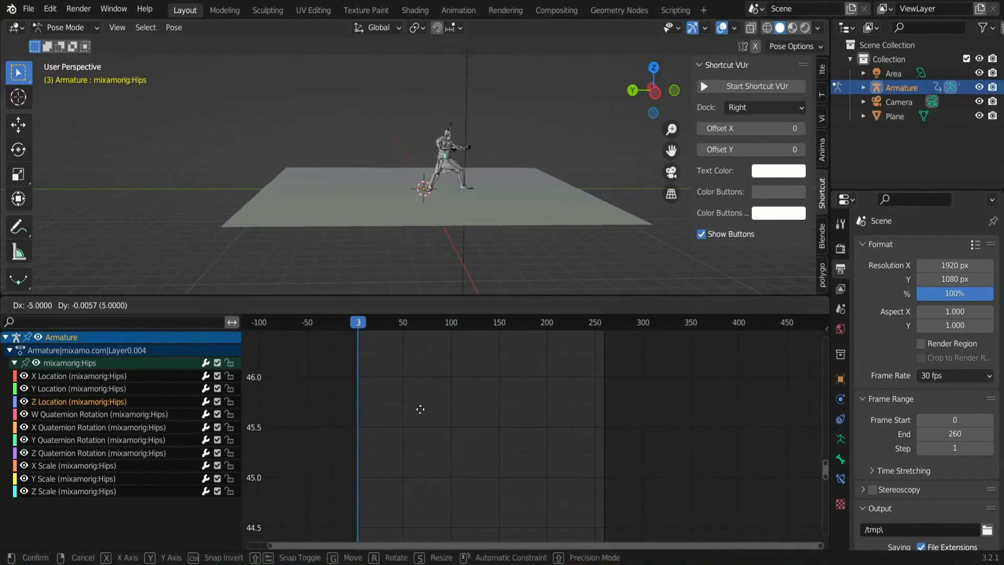
click(419, 410)
key(space)
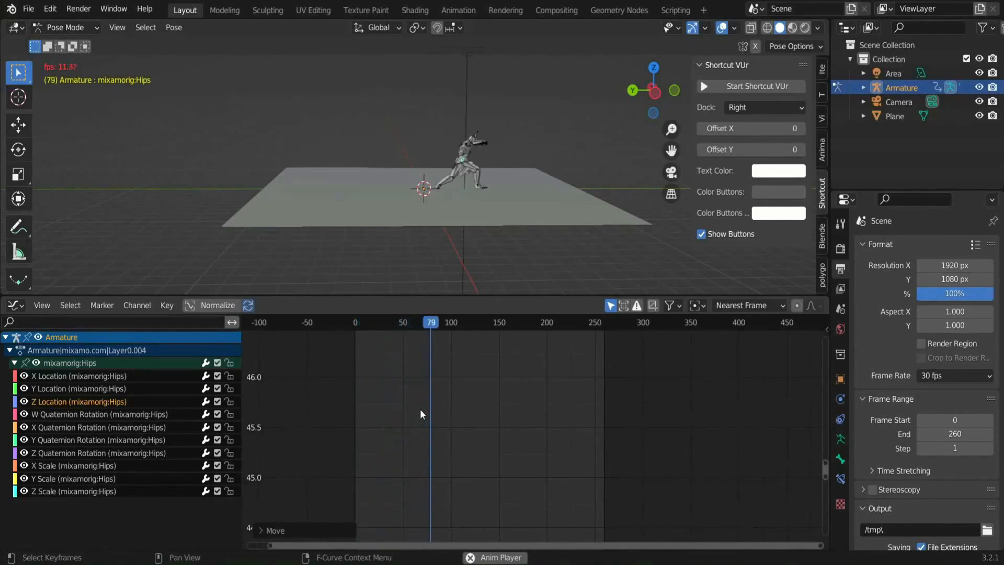
key(space)
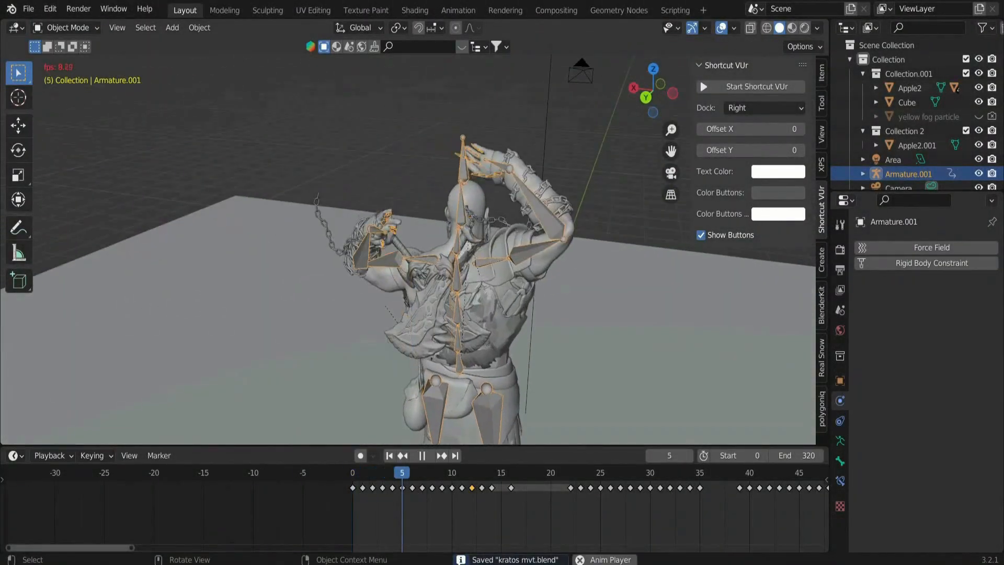
Select the Apple2 blade at frame 0 and add a Child Of constraint to it.
click(910, 88)
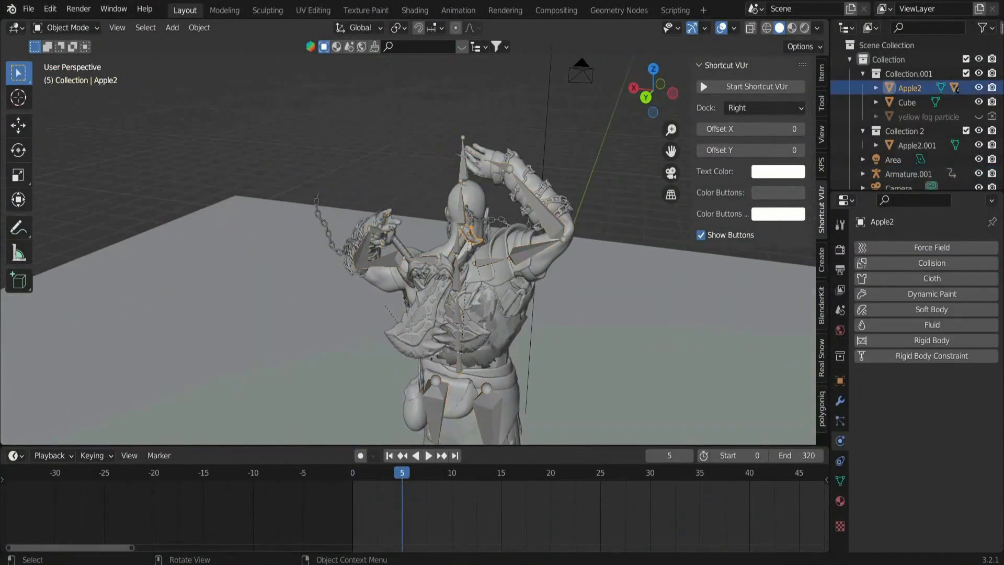
click(352, 472)
middle_drag(397, 335, 389, 335)
click(840, 461)
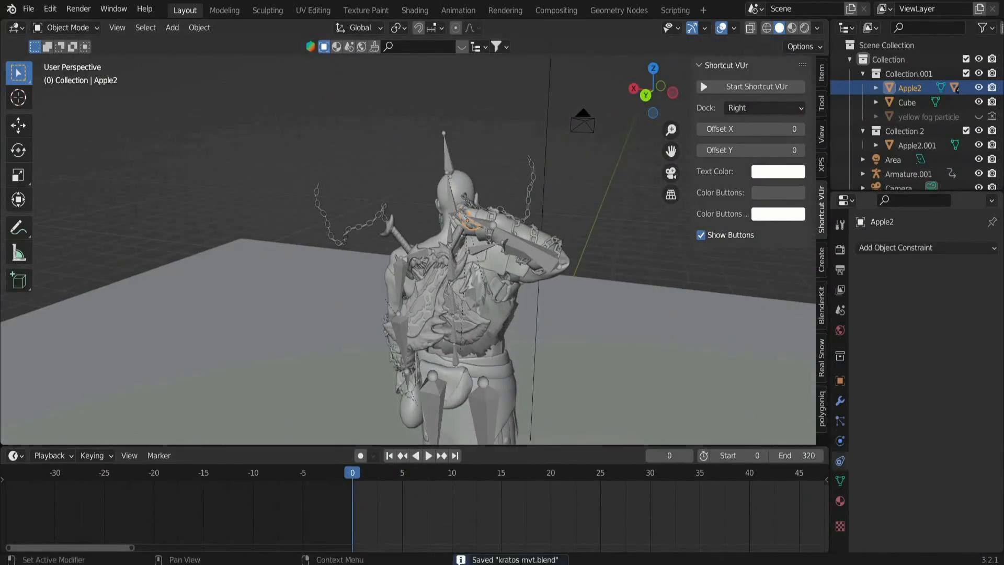
click(925, 248)
click(951, 318)
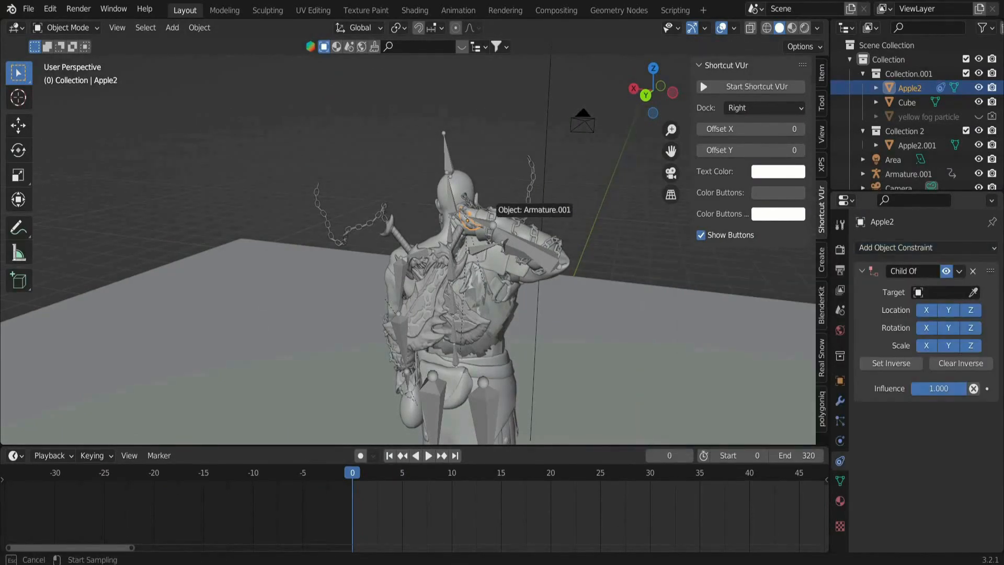
Target Apple2's Child Of constraint at a hand bone of Armature.001 and set its inverse.
click(468, 219)
scroll(468, 219, up, 3)
click(952, 308)
scroll(931, 445, down, 20)
click(931, 445)
click(891, 380)
scroll(471, 262, down, 4)
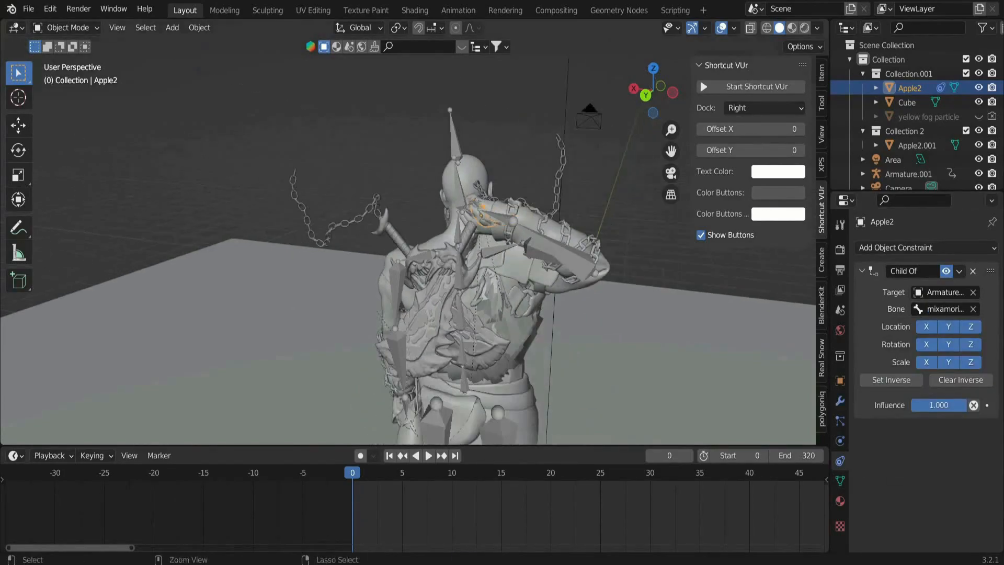
Save the file and play the animation from several angles to check how the Apple2 blade follows the character.
key(ctrl+s)
key(space)
middle_drag(523, 262, 471, 256)
scroll(418, 262, down, 5)
scroll(418, 261, up, 2)
scroll(444, 256, down, 3)
scroll(418, 256, up, 2)
scroll(352, 252, down, 3)
scroll(398, 251, up, 2)
scroll(356, 254, down, 3)
key(ctrl+s)
scroll(408, 261, up, 3)
key(Escape)
Select the Apple2.001 blade on the character's back and add a Child Of constraint to it.
scroll(471, 256, up, 5)
click(405, 219)
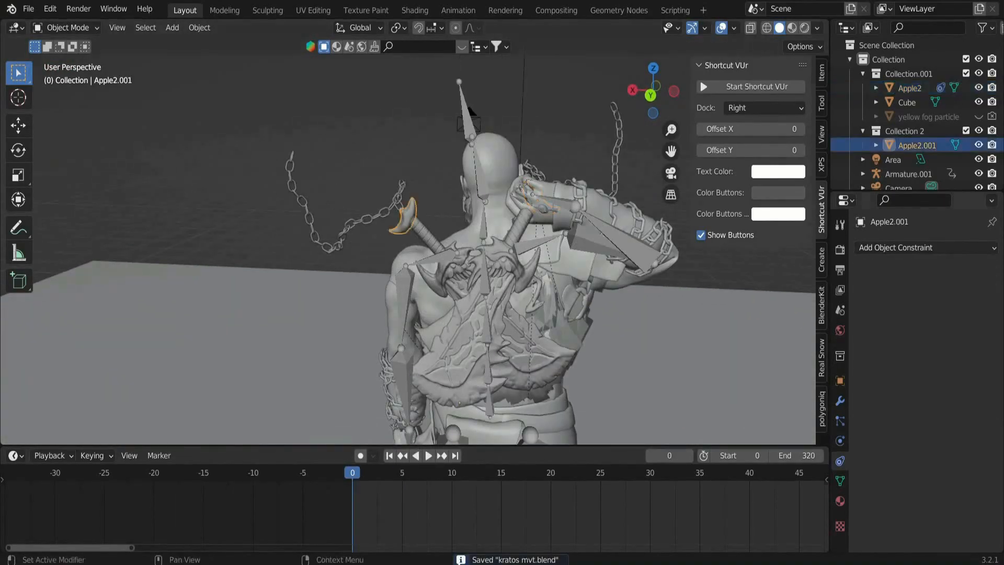
click(923, 247)
click(936, 317)
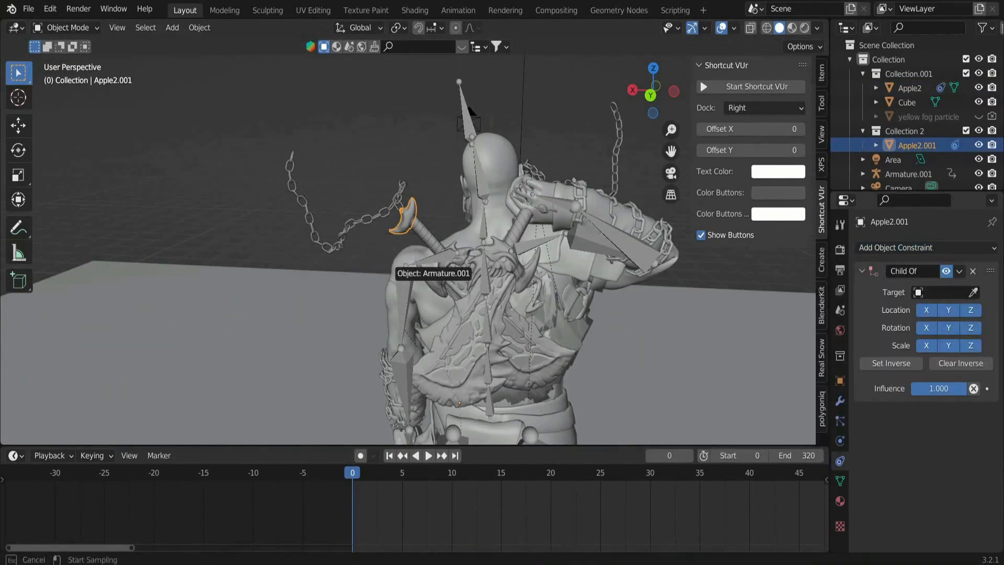
Target Apple2.001's Child Of constraint at a bone of Armature.001, set its inverse and save the file.
click(404, 293)
click(942, 309)
scroll(931, 403, down, 8)
click(931, 419)
key(ctrl+s)
click(891, 380)
scroll(470, 314, down, 6)
Play the animation and orbit around the character to check how both blades move.
middle_drag(419, 324, 298, 322)
key(space)
key(space)
scroll(418, 325, down, 3)
middle_drag(418, 324, 374, 327)
scroll(418, 324, up, 3)
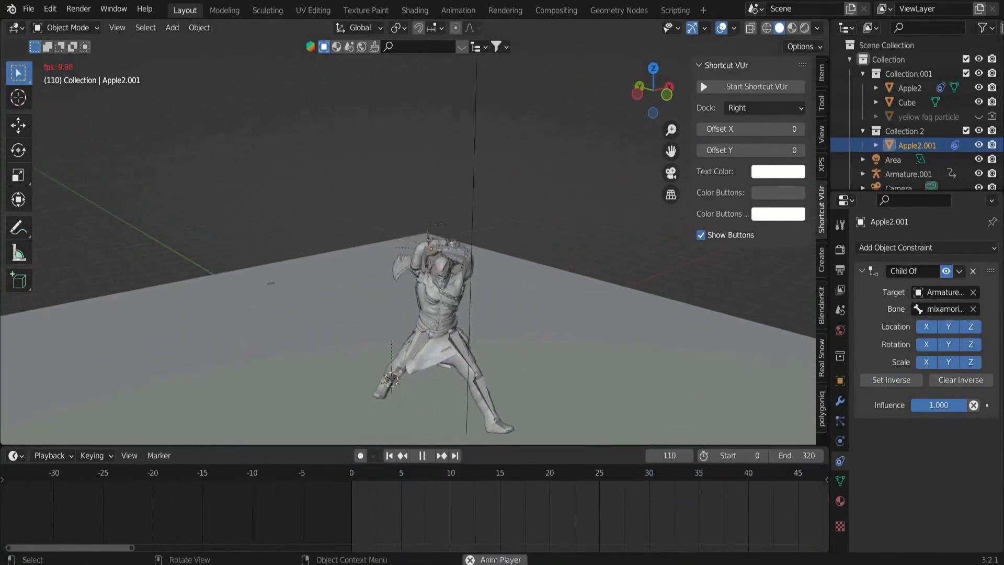
Undo back to frame 0 and replay the animation from behind the character to examine the Apple2.001 blade.
key(space)
key(ctrl+z)
scroll(419, 314, up, 3)
middle_drag(366, 314, 529, 314)
key(space)
key(space)
key(ctrl+z)
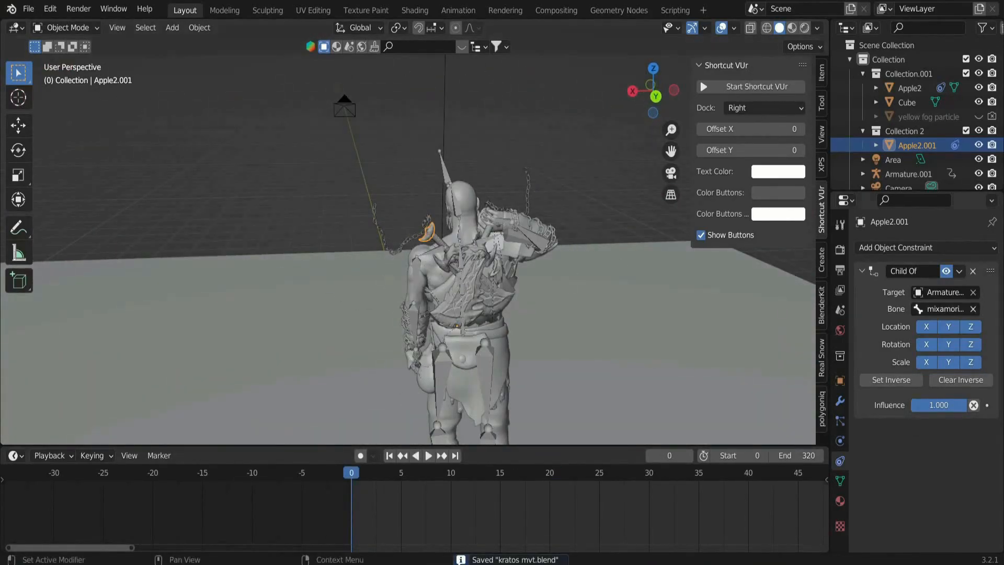
Choose another armature bone for Apple2.001's Child Of constraint, save the file and play the animation to check it.
click(946, 308)
key(Return)
key(ctrl+s)
key(space)
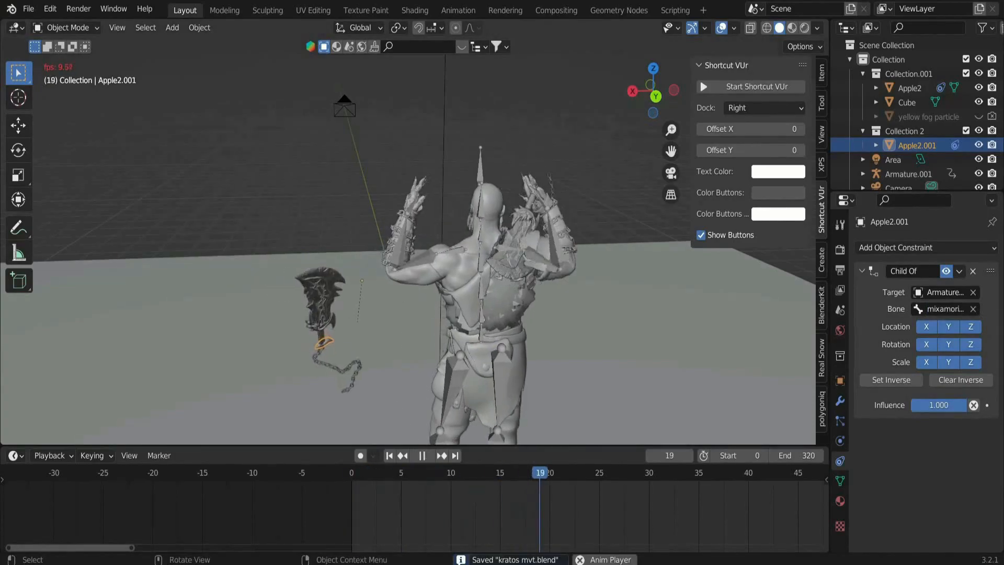
key(space)
scroll(408, 293, up, 3)
mouse_move(325, 314)
middle_down()
mouse_move(518, 316)
mouse_move(335, 314)
middle_up()
scroll(486, 314, down, 6)
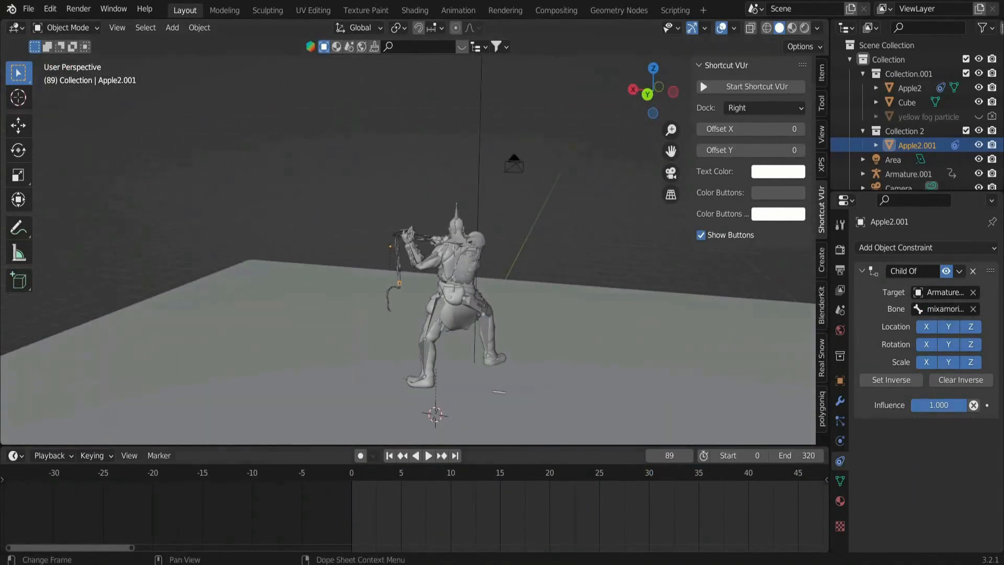
Return to the first frame, view the character's back up close, save the file and replay the animation.
key(shift+Left)
scroll(408, 293, up, 4)
middle_drag(408, 293, 439, 295)
key(ctrl+s)
key(space)
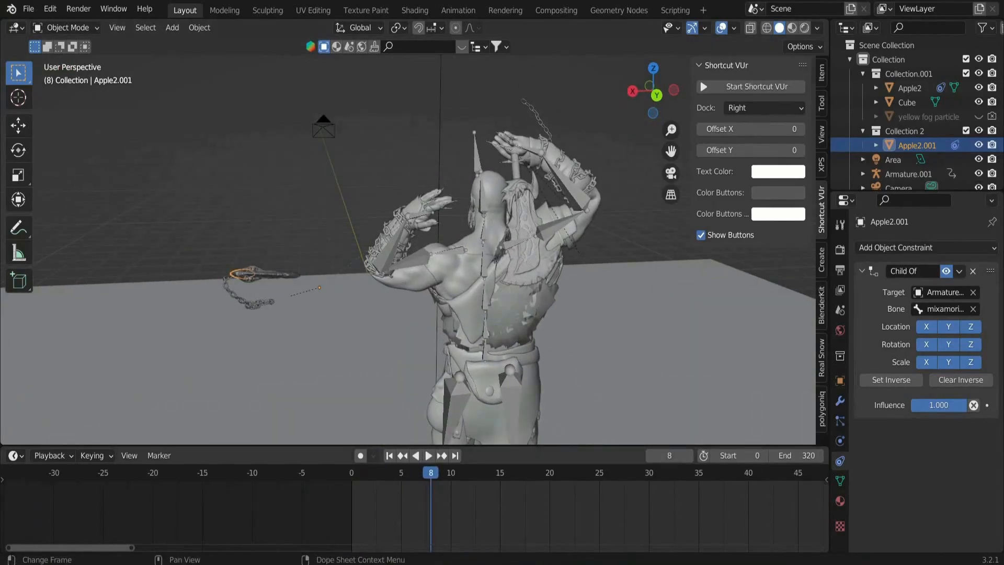
Keyframe Apple2.001's Child Of constraint as disabled at frame 0 and enabled at frame 4.
key(shift+Left)
key(space)
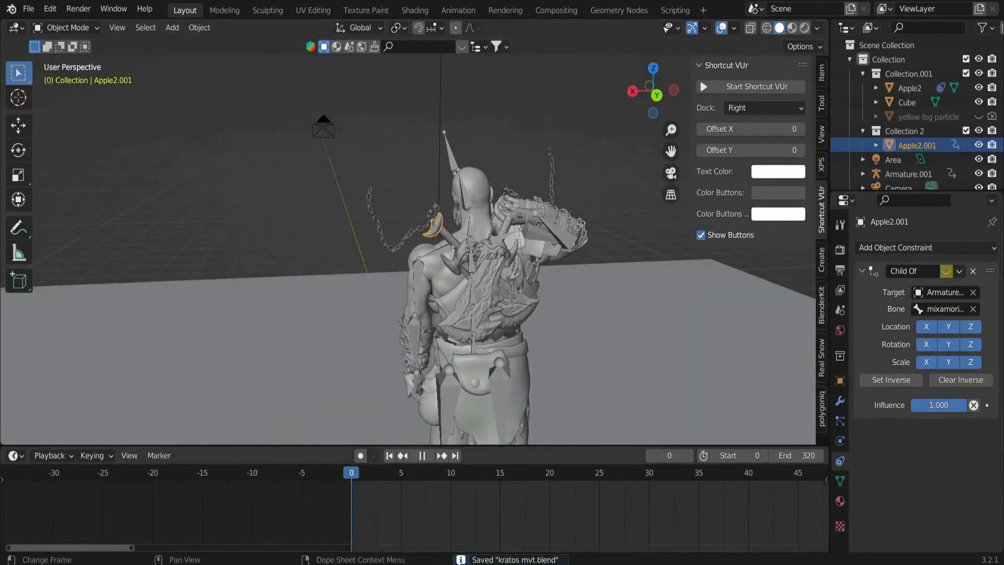
key(space)
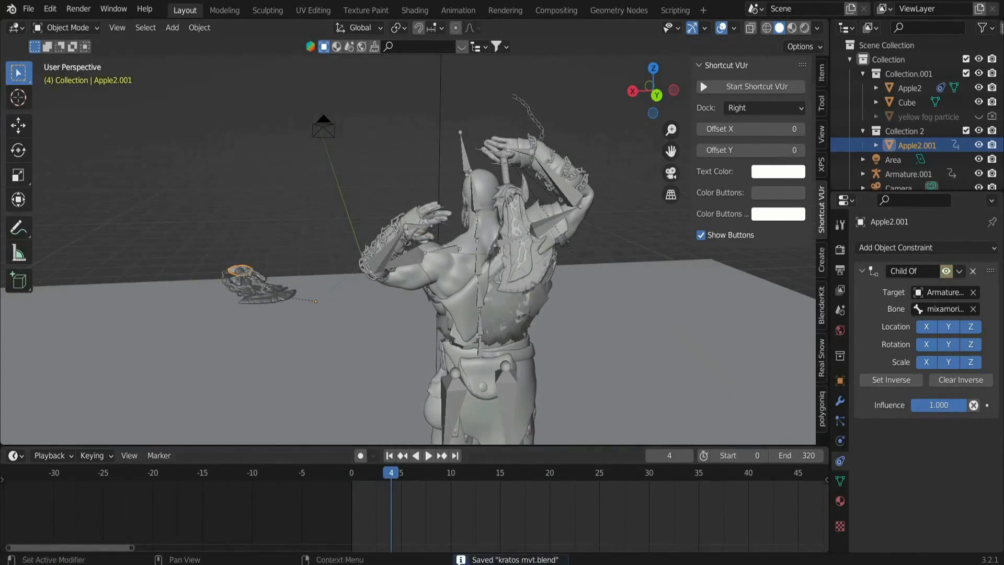
Play the animation from the first frame to check the constraint switch, ending on frame 4.
key(shift+Left)
key(space)
key(space)
click(381, 473)
click(391, 473)
Try different armature bones for Apple2.001's Child Of constraint at frame 4.
click(945, 309)
scroll(921, 460, down, 3)
click(921, 459)
key(ctrl+s)
click(945, 309)
click(922, 446)
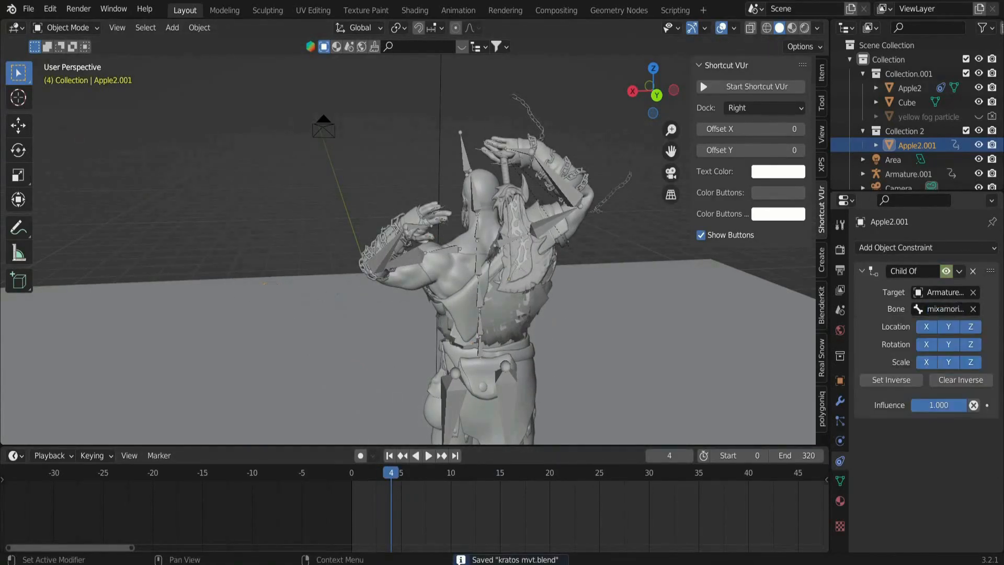
Set a different hand bone for Apple2.001's Child Of constraint at frame 4 and save the file.
click(945, 309)
scroll(922, 460, down, 2)
click(920, 459)
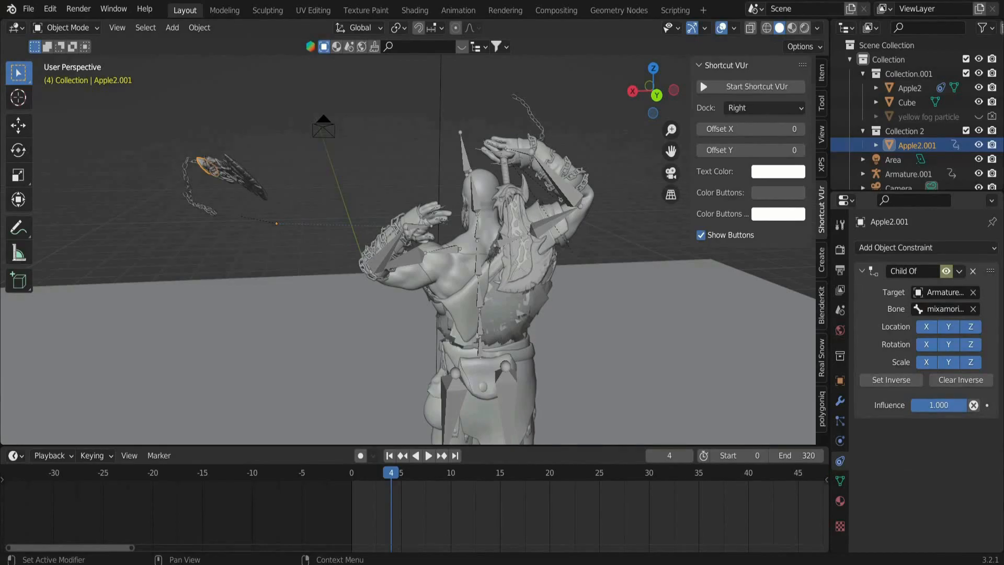
key(ctrl+s)
Move the Apple2.001 blade into the character's free hand and save the file.
scroll(523, 251, down, 2)
key(g)
middle_drag(523, 251, 327, 246)
key(g)
key(ctrl+s)
Play the animation from different angles to check the Apple2.001 blade in the hand, stopping at frame 57 and saving.
key(space)
key(space)
key(space)
scroll(407, 236, down, 3)
key(ctrl+s)
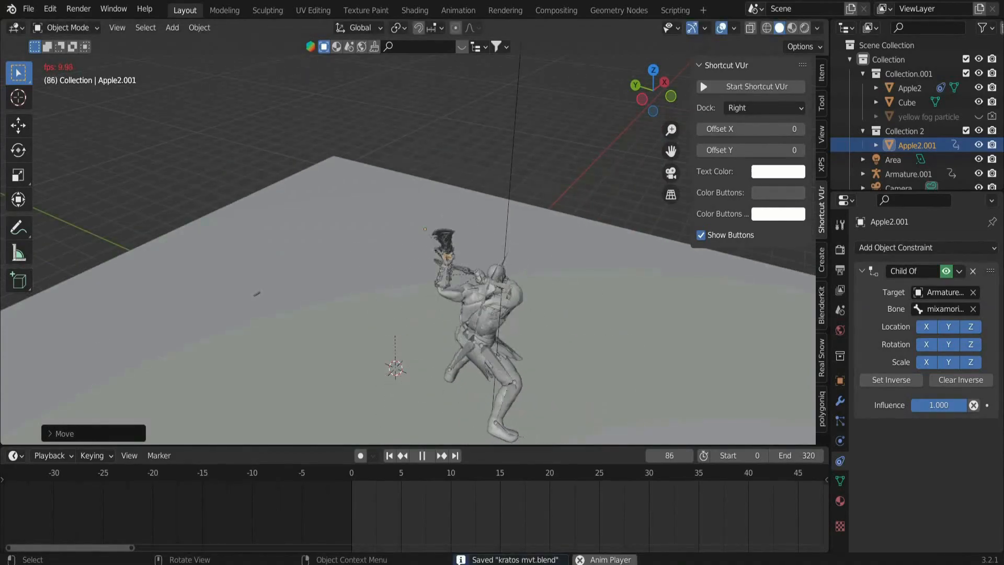
scroll(408, 235, down, 2)
middle_drag(408, 235, 327, 212)
scroll(327, 207, up, 3)
key(space)
key(ctrl+s)
shift+middle_drag(575, 366, 533, 387)
key(r)
click(601, 338)
right_click(484, 410)
key(ctrl+z)
key(ctrl+z)
Set the Apple2.001 blade's origin onto the blade itself, play the animation and save the file.
right_click(332, 247)
mouse_move(332, 248)
click(397, 247)
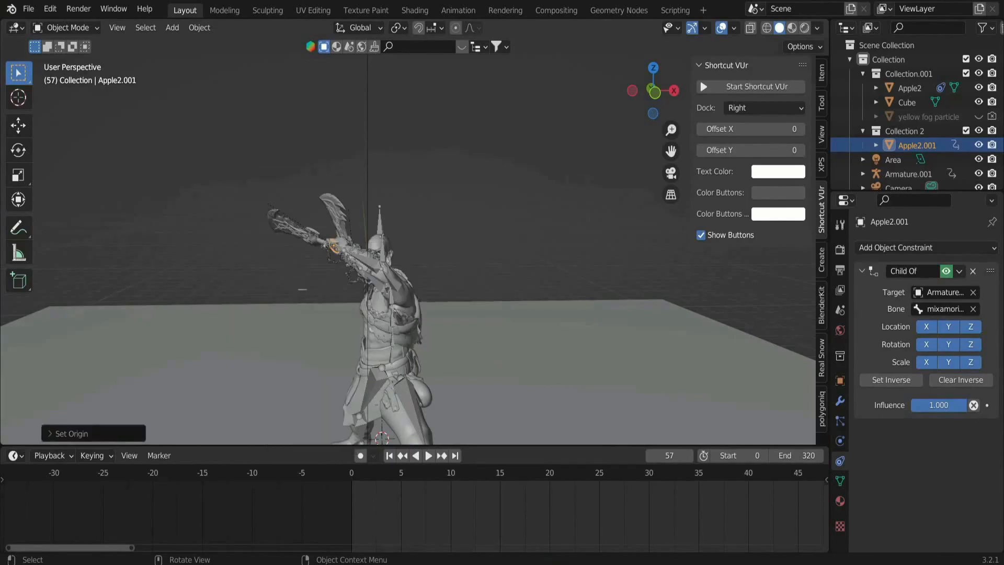
key(space)
scroll(408, 249, down, 3)
key(ctrl+s)
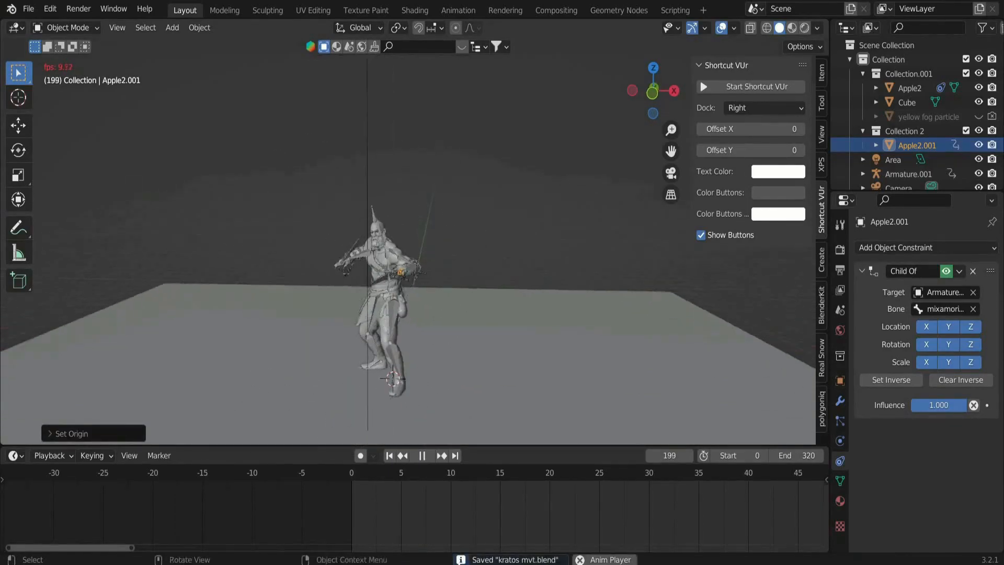
Stop playback, rotate the Apple2.001 blade to fit the character's grip and replay the animation.
key(space)
middle_drag(444, 283, 515, 272)
scroll(515, 272, up, 3)
key(r)
click(539, 290)
key(space)
scroll(539, 291, down, 3)
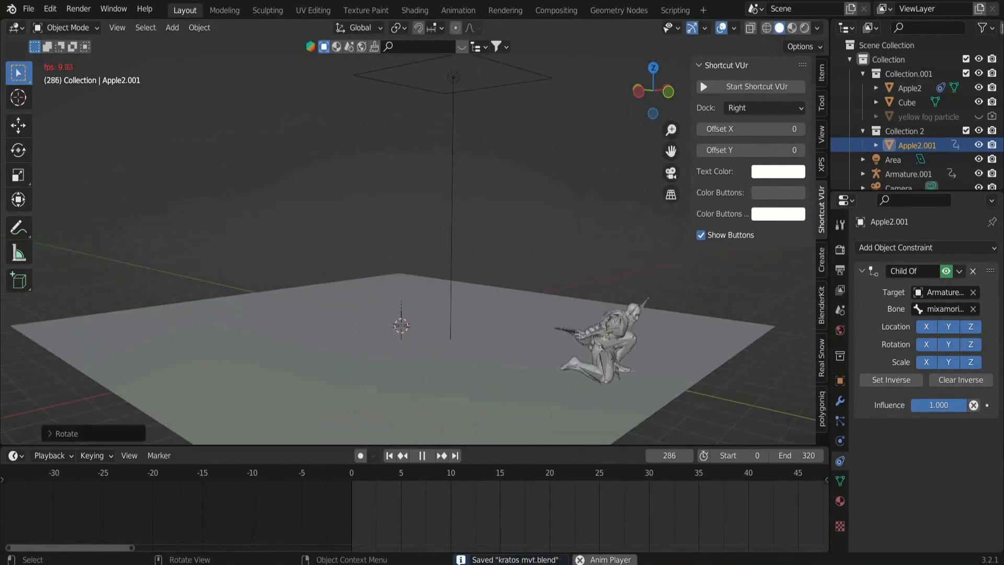
Play from frame 0 to frame 57, rotate the Apple2.001 blade further in the hand and save the file.
click(352, 473)
middle_drag(398, 293, 452, 293)
scroll(581, 293, up, 4)
key(space)
key(space)
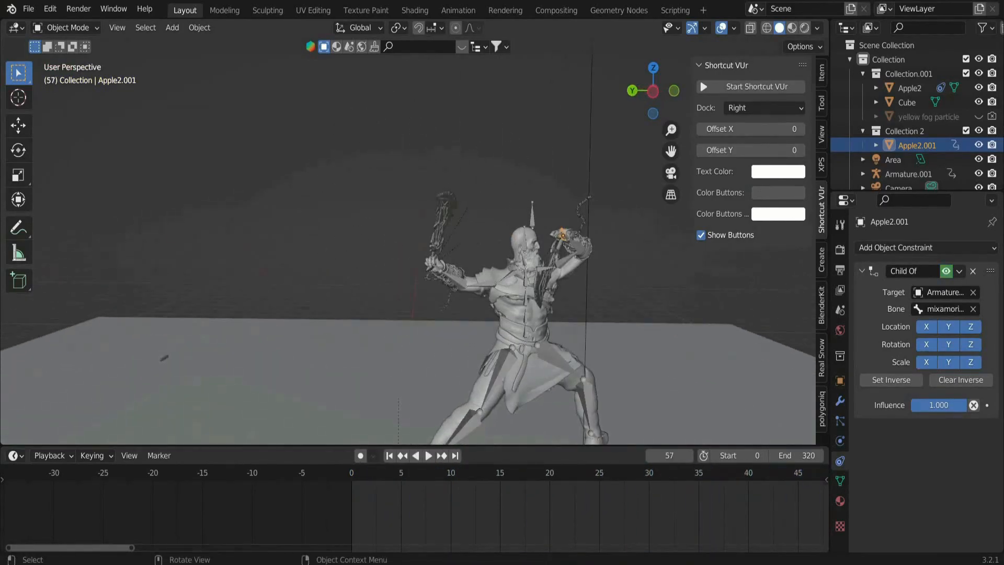
key(r)
click(523, 292)
key(ctrl+s)
Play the animation to review both blades in the character's hands from several angles and save the file.
key(space)
middle_drag(523, 293, 431, 292)
scroll(431, 293, down, 4)
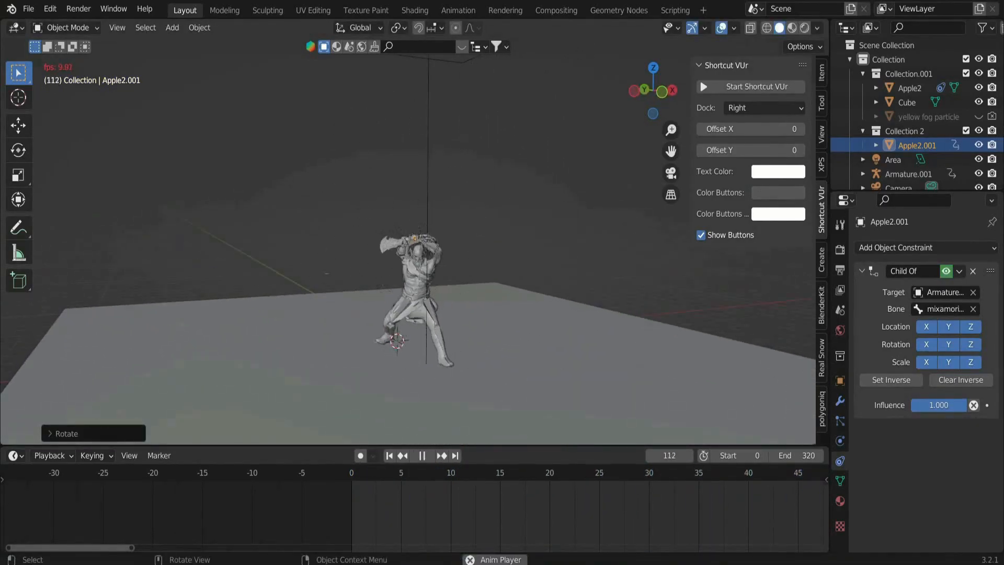
key(ctrl+s)
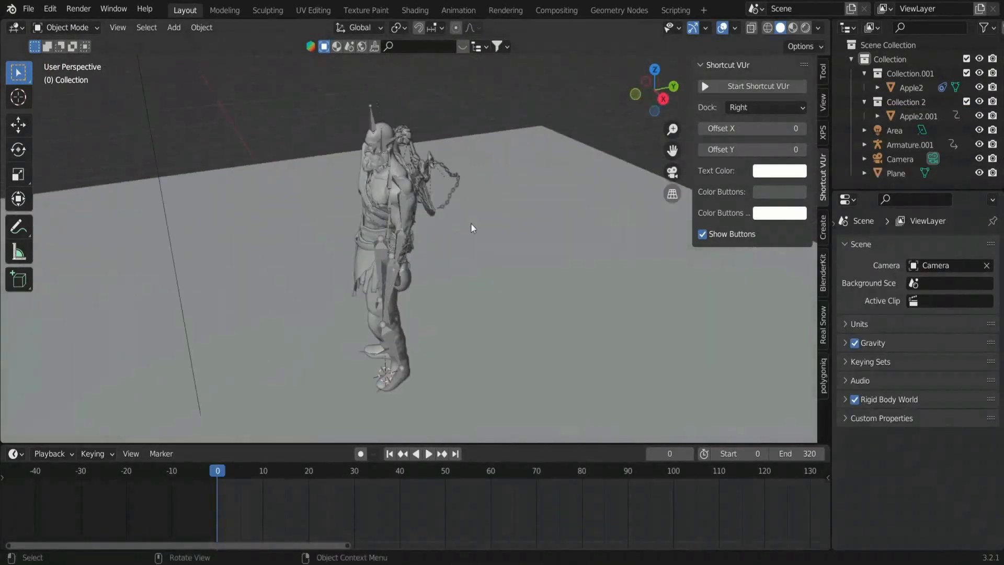
middle_drag(471, 223, 532, 281)
scroll(441, 268, down, 3)
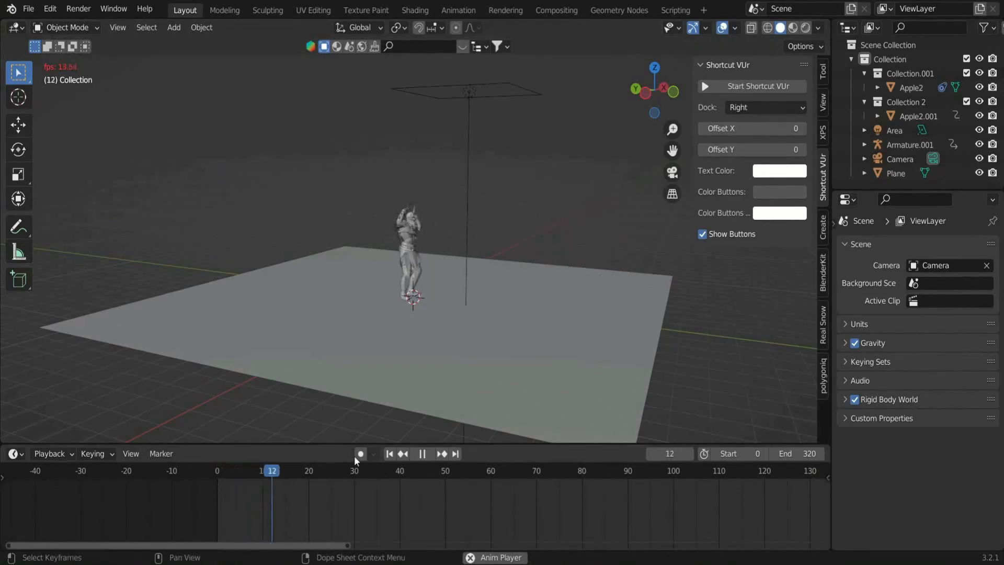
Play the animation up to frame 93 to check both blades in the character's hands and save the file.
key(ctrl+s)
middle_drag(522, 276, 438, 291)
key(space)
scroll(406, 291, up, 5)
scroll(438, 291, up, 5)
key(ctrl+s)
Rotate the chain.001 chain freely at the character's hand on frame 93.
click(607, 317)
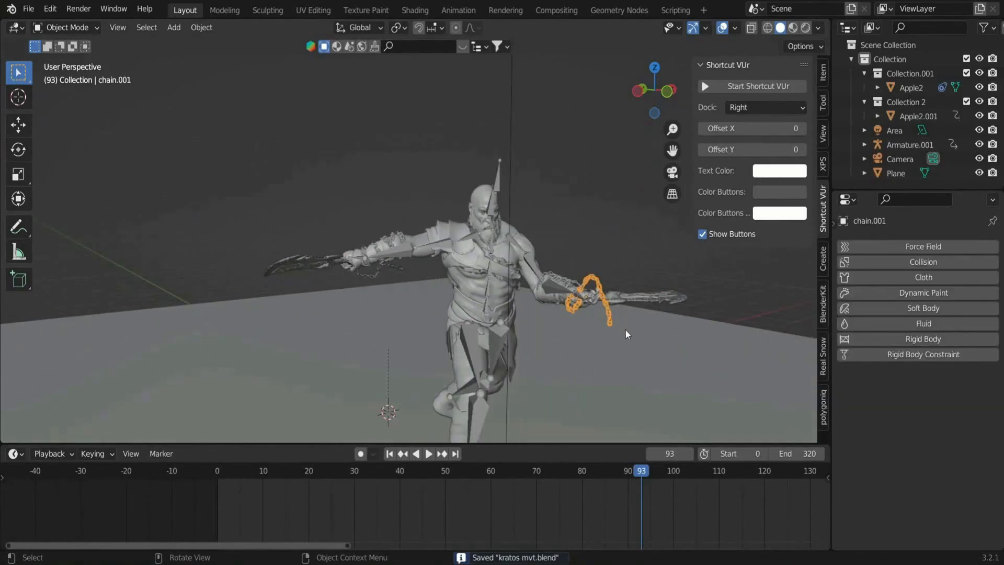
key(r)
key(r)
click(488, 345)
middle_drag(487, 345, 569, 309)
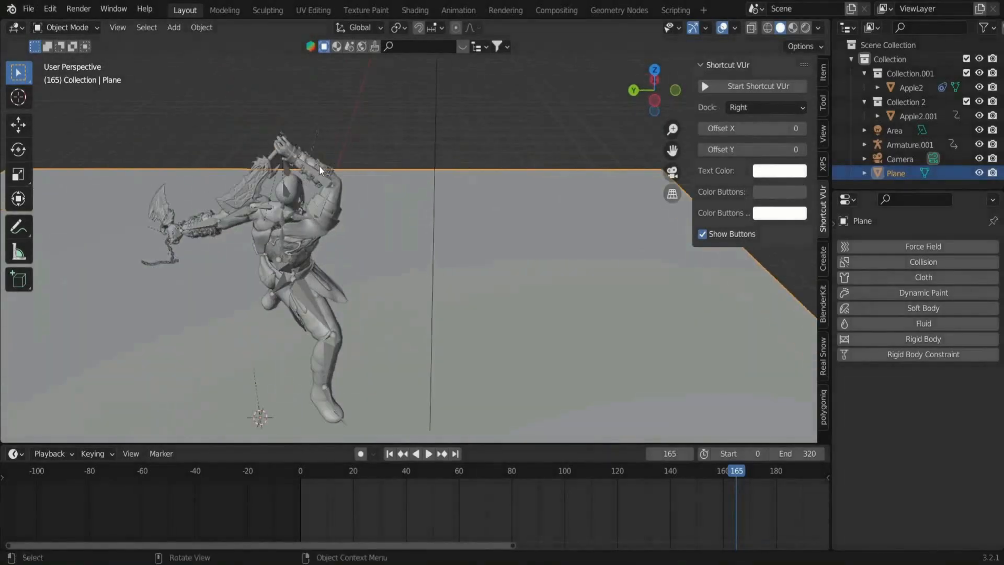
Save the file, select the Apple2 blade and insert a keyframe for it at frame 165.
key(ctrl+s)
scroll(319, 165, up, 3)
middle_drag(319, 165, 492, 272)
scroll(630, 286, up, 3)
click(911, 87)
scroll(425, 310, down, 3)
middle_drag(425, 310, 457, 236)
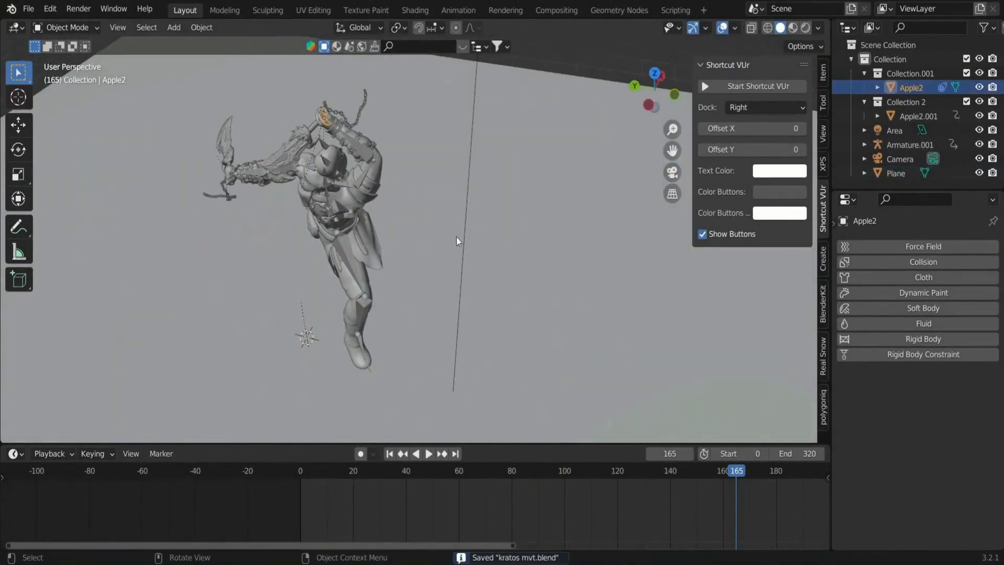
drag(385, 545, 466, 545)
key(ctrl+s)
key(i)
click(466, 248)
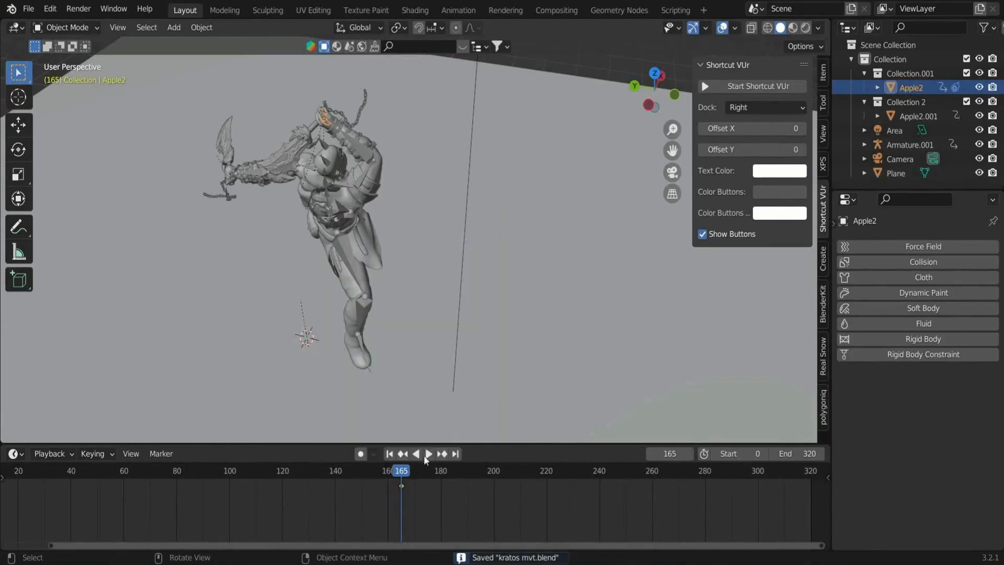
Move the Apple2 blade to fit the hand, insert a keyframe at about frame 192 and save the file.
key(g)
click(384, 280)
key(g)
middle_drag(384, 280, 494, 272)
click(466, 218)
key(i)
click(494, 272)
key(ctrl+s)
Replay the animation around the two Apple2 keyframes from several angles to examine the blade's fit in the hand.
click(446, 471)
scroll(441, 308, down, 3)
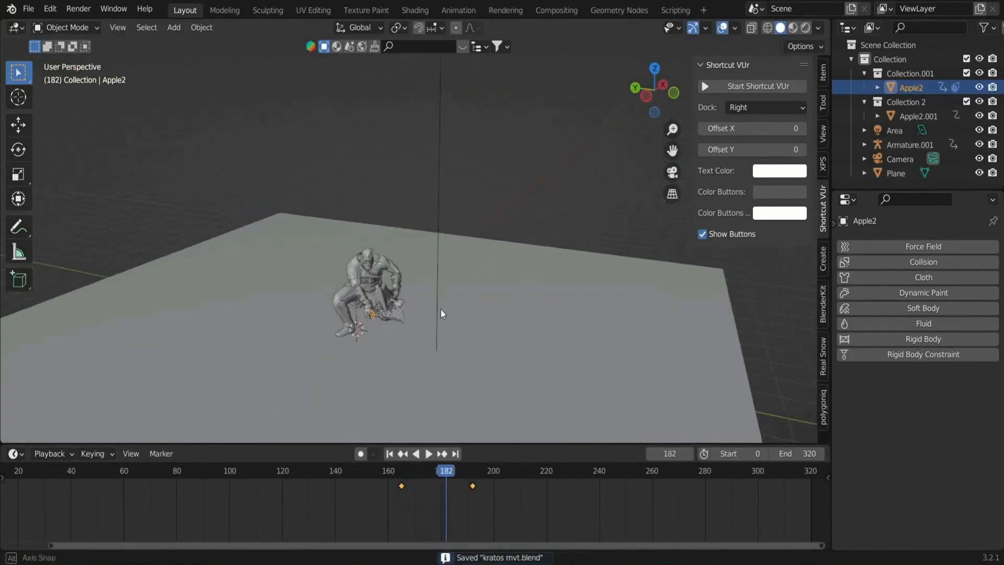
middle_drag(440, 308, 406, 280)
scroll(406, 366, up, 4)
key(space)
click(390, 470)
scroll(387, 408, down, 4)
key(space)
click(377, 471)
scroll(314, 209, down, 2)
middle_drag(314, 210, 387, 251)
scroll(387, 251, up, 4)
middle_drag(387, 251, 426, 250)
scroll(604, 242, down, 5)
key(space)
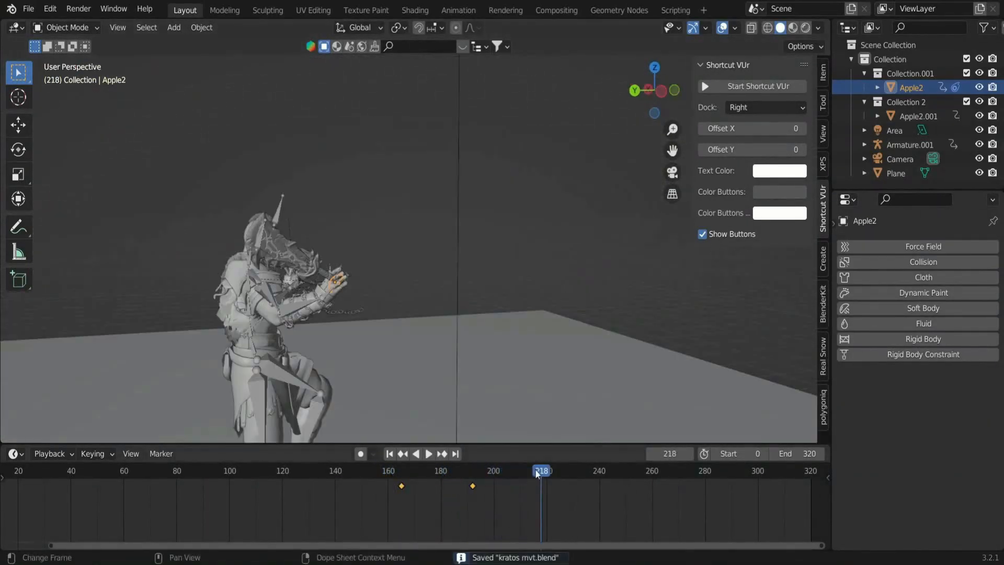
Try rotating the Apple2 blade in the character's hand at about frame 204.
drag(538, 471, 518, 466)
scroll(420, 266, down, 1)
click(505, 469)
middle_drag(360, 269, 414, 291)
scroll(415, 291, up, 2)
key(r)
click(721, 168)
middle_drag(628, 293, 549, 374)
Replay the motion, return to about frame 204, save the file and rotate the Apple2 blade towards the hand's grip.
key(space)
scroll(737, 334, down, 3)
drag(521, 470, 507, 471)
key(space)
key(ctrl+s)
middle_drag(523, 335, 502, 252)
key(r)
click(220, 314)
middle_drag(219, 314, 398, 352)
key(r)
click(185, 387)
Move and rotate the Apple2 blade into the hand, insert a keyframe at about frame 204 and save the file.
key(g)
click(205, 366)
key(r)
click(228, 348)
key(i)
click(489, 262)
key(ctrl+s)
Play to frame 239 and rotate the Apple2 blade in the hand, including a turn about the Z axis.
key(space)
key(space)
middle_drag(464, 295, 470, 347)
click(398, 377)
key(r)
click(356, 372)
middle_drag(324, 369, 356, 362)
key(r)
key(z)
click(373, 384)
Reposition and rotate Apple2 in the hand, keyframe Location, Rotation, Scale & Custom Properties at frame 239, and save the file.
key(g)
click(465, 423)
key(r)
click(371, 416)
key(i)
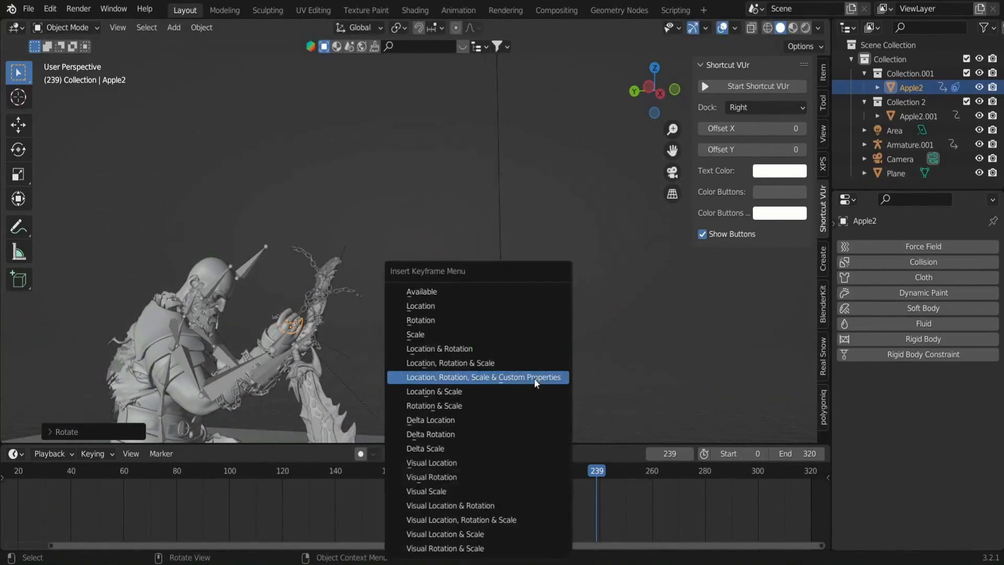
click(534, 378)
key(ctrl+s)
Play the animation beyond frame 239, scrub back to frame 268 to check the blade, and save the file.
key(space)
middle_drag(503, 347, 569, 354)
key(space)
drag(701, 472, 673, 472)
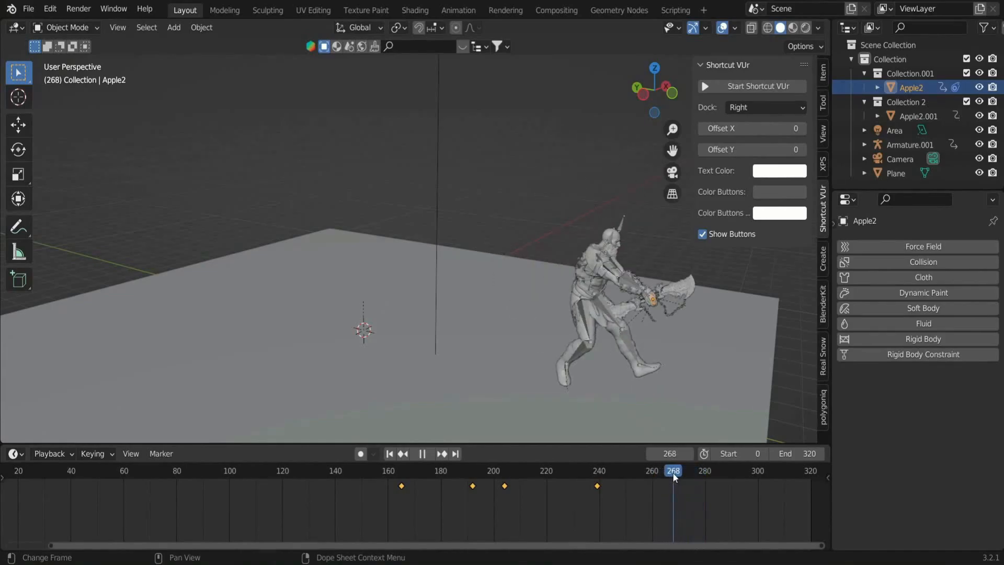
middle_drag(659, 389, 715, 391)
key(ctrl+s)
key(space)
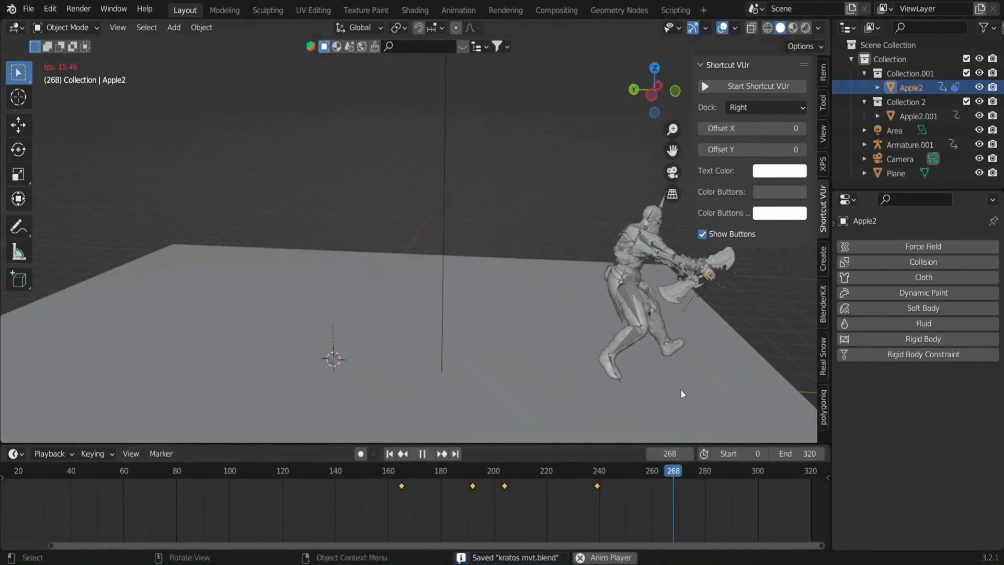
Stop at frame 270, rotate the Apple2 blade, insert a keyframe there and replay the end of the animation.
drag(704, 473, 677, 474)
key(space)
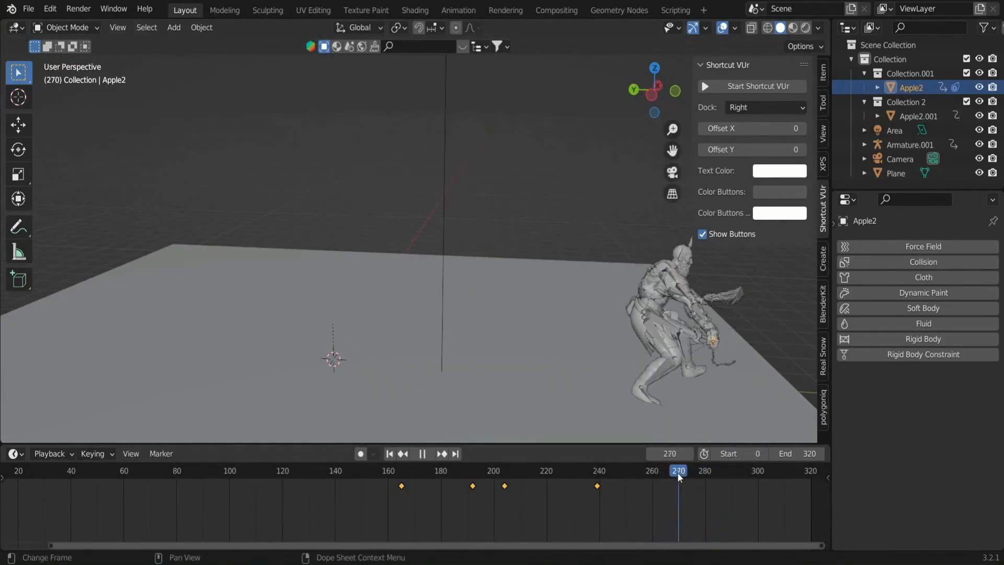
key(r)
click(768, 330)
key(i)
click(762, 473)
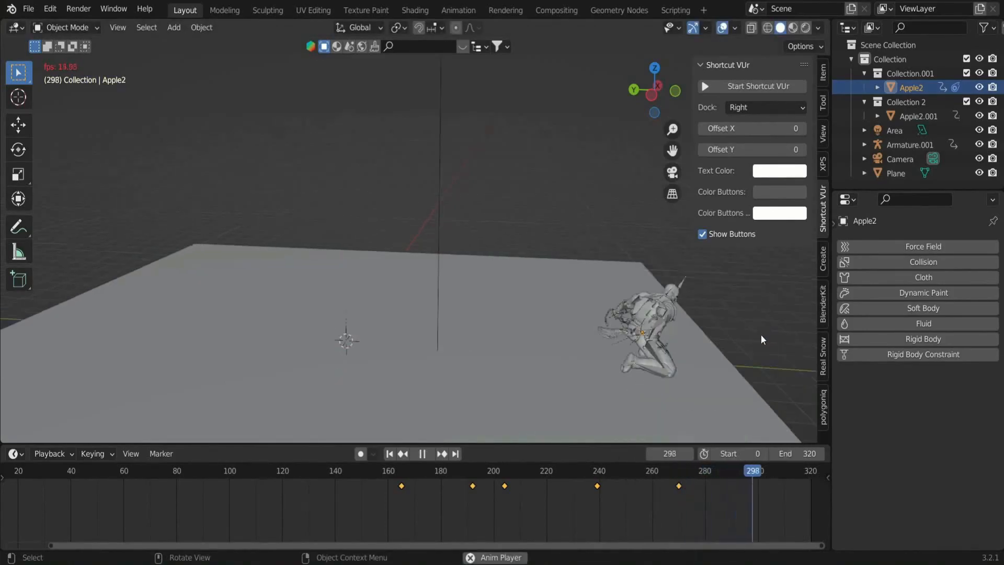
drag(689, 476, 554, 483)
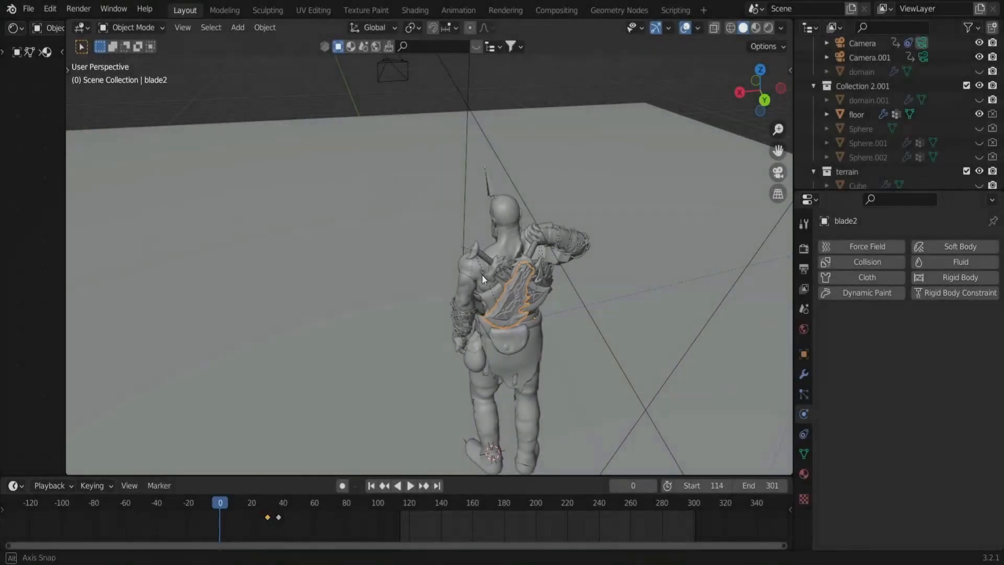
Add Fluid physics to blade2 as a Flow object with flow type Fire and flow behavior Inflow.
middle_drag(481, 274, 467, 260)
click(908, 345)
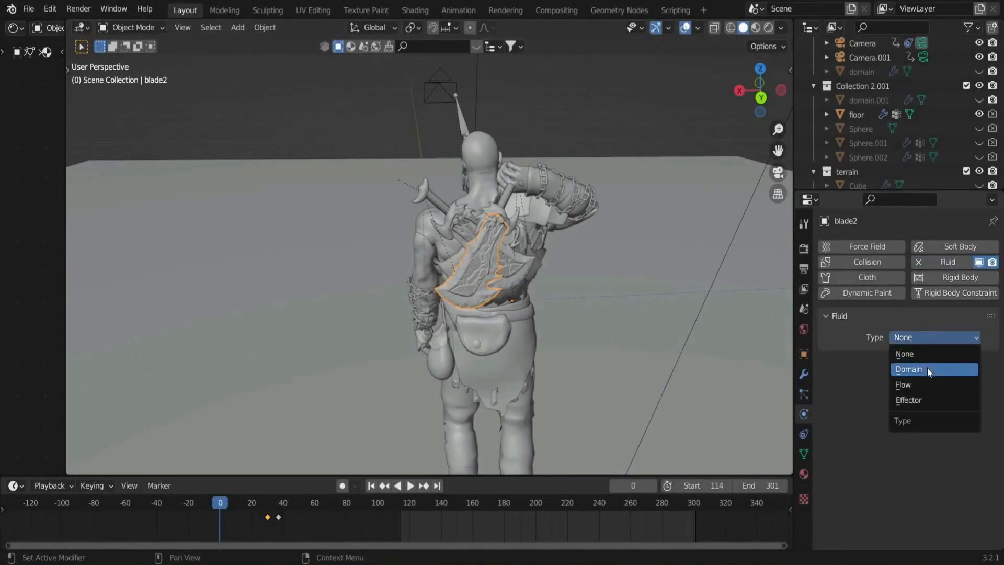
click(915, 384)
click(913, 382)
click(910, 427)
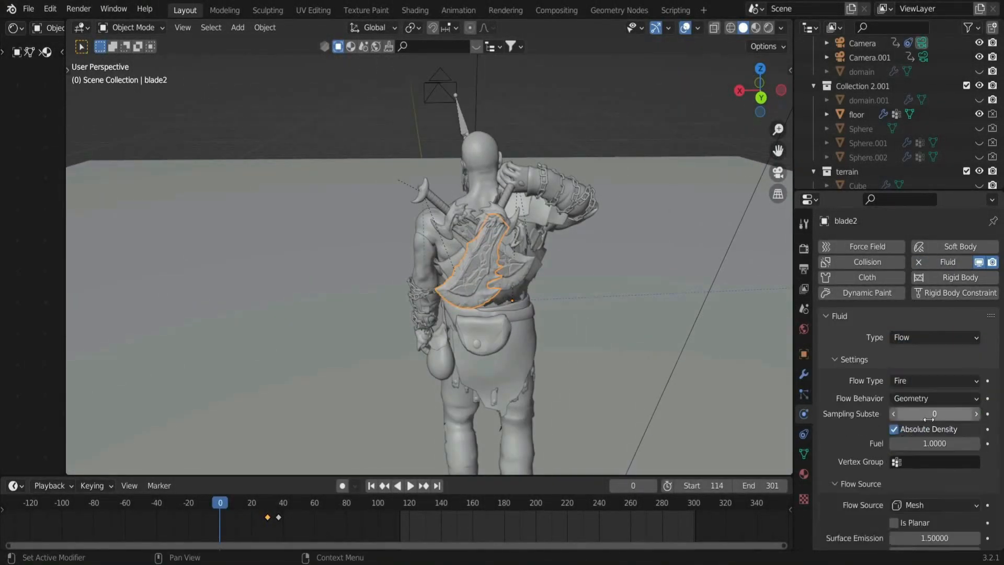
click(909, 413)
Set blade2's fuel to 1.5 and surface emission to 1.0, and enable its flow texture with size 0.4.
scroll(934, 413, down, 2)
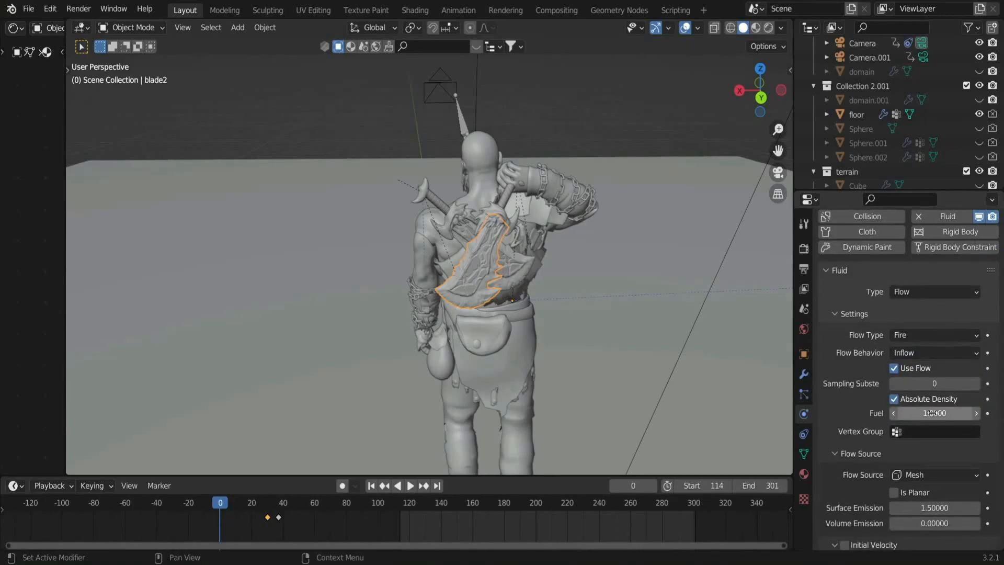
scroll(938, 439, down, 3)
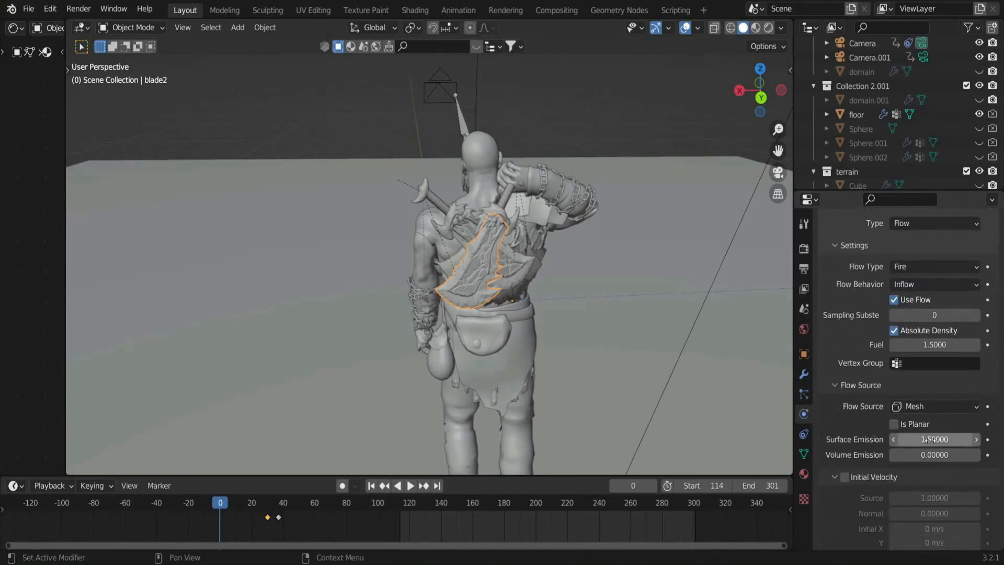
scroll(921, 438, down, 5)
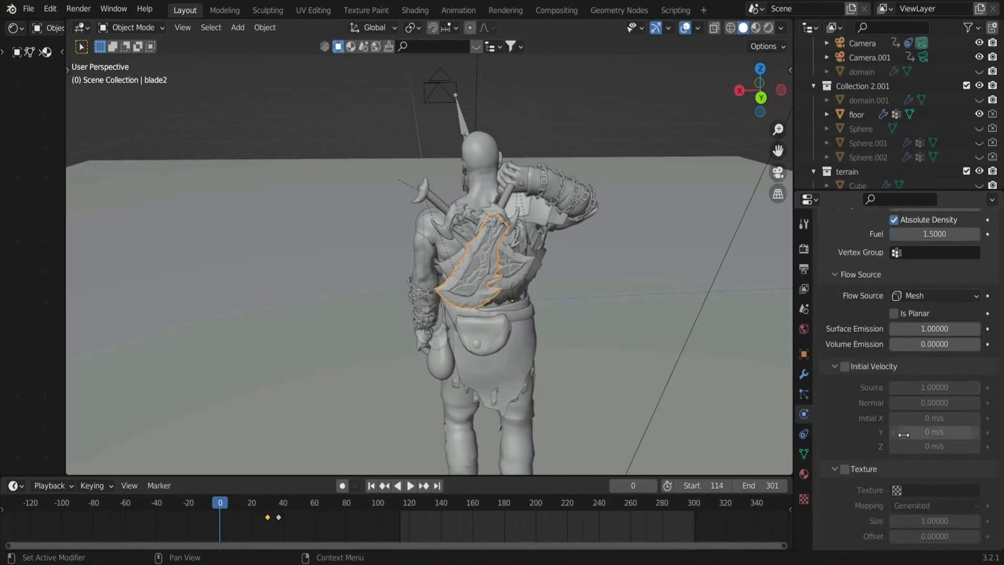
click(846, 469)
drag(910, 521, 907, 521)
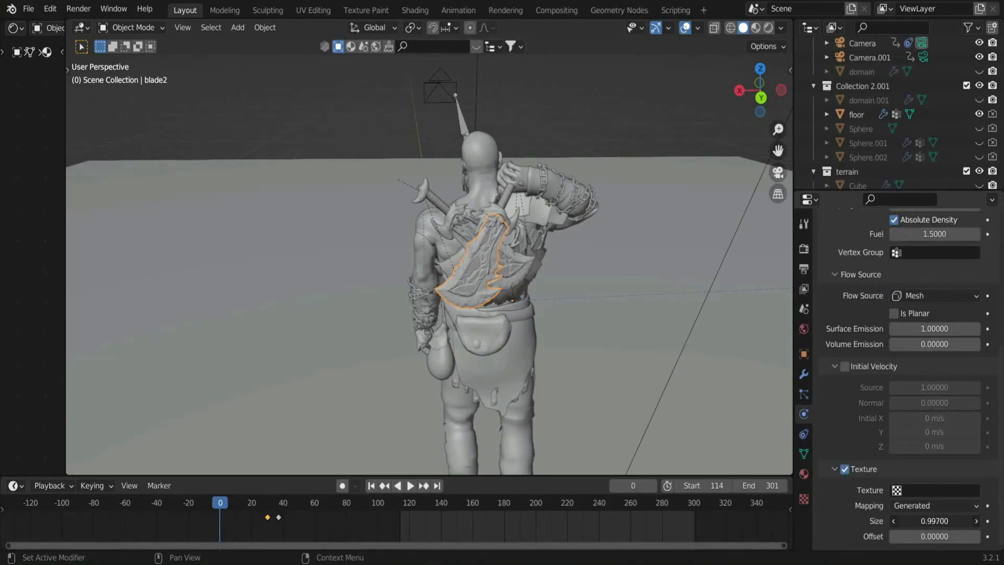
Set up a Clouds texture with a size of 0.16 for the fire flow.
click(805, 498)
scroll(918, 411, up, 5)
click(907, 285)
click(906, 284)
click(907, 285)
click(880, 338)
scroll(935, 352, down, 4)
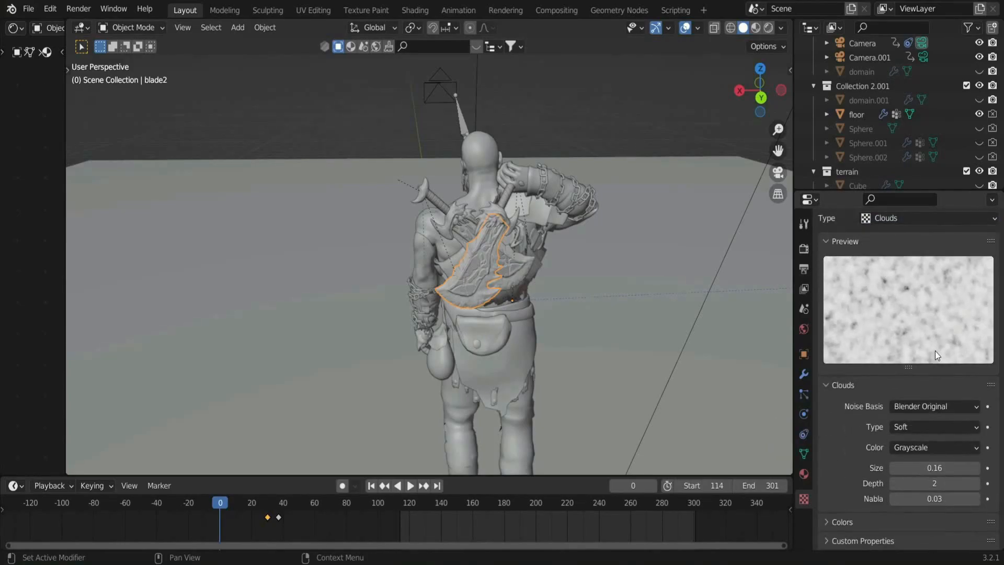
click(940, 471)
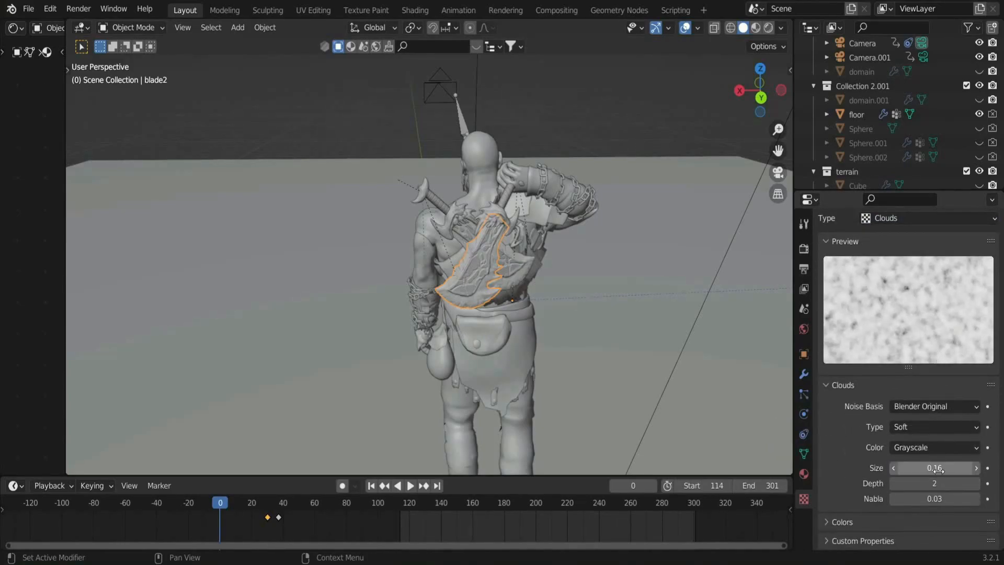
Assign the texture named Texture to blade2's fluid flow and select the other blade, blade2.001, on the character's back.
click(804, 414)
scroll(901, 467, down, 6)
click(897, 490)
click(887, 344)
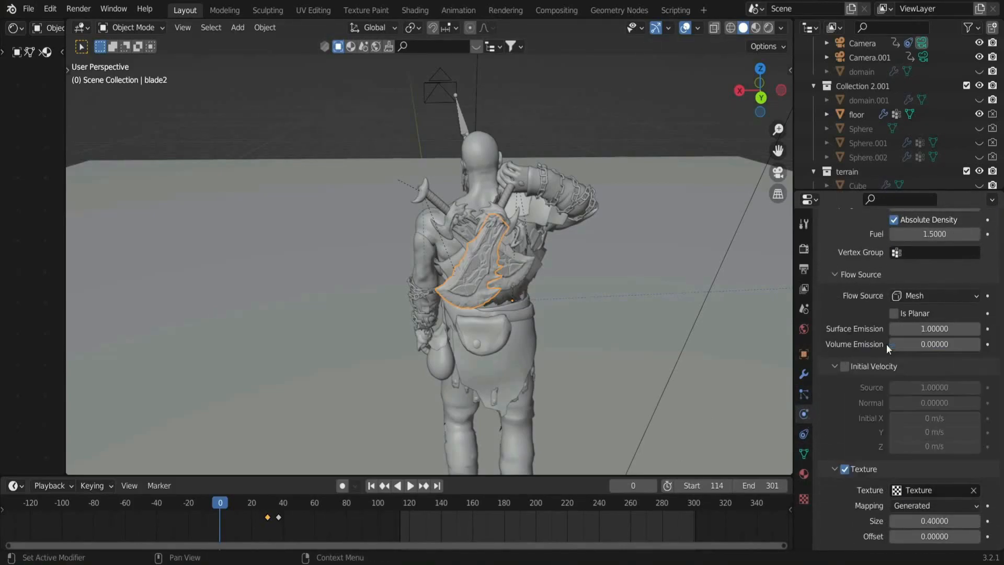
middle_drag(582, 288, 516, 256)
click(507, 254)
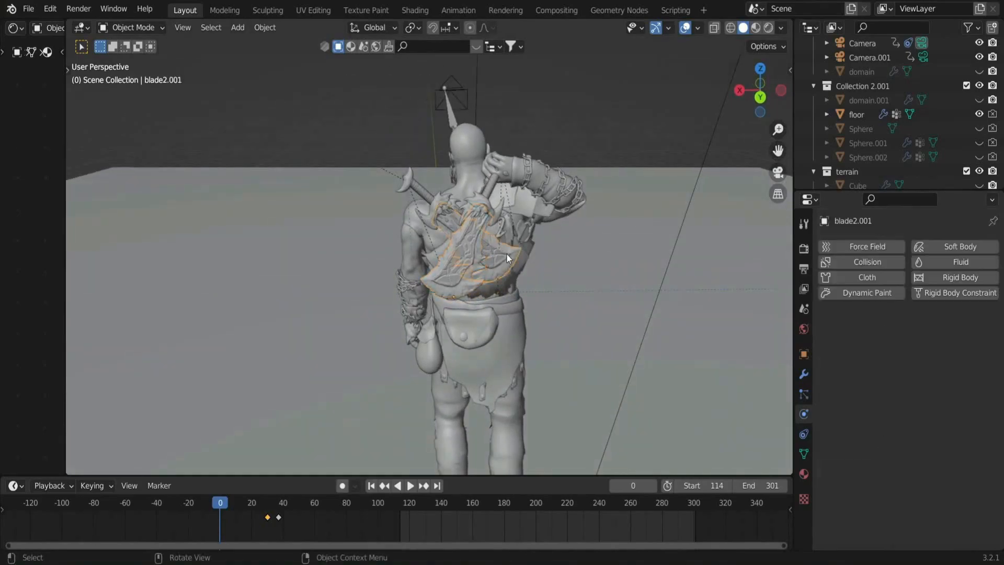
Try copying modifiers to blade2.001 and undo the copy.
key(ctrl+l)
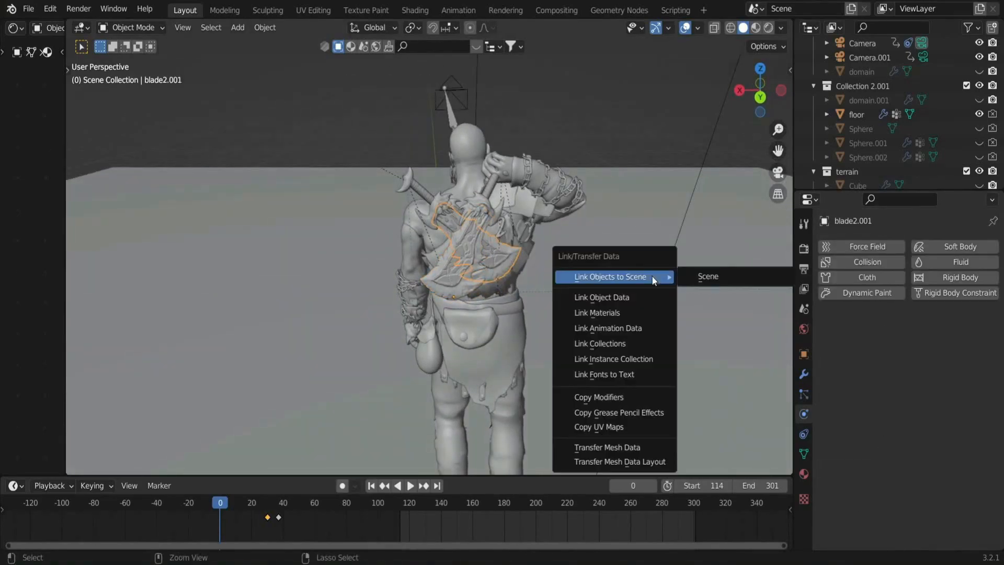
click(632, 398)
key(ctrl+z)
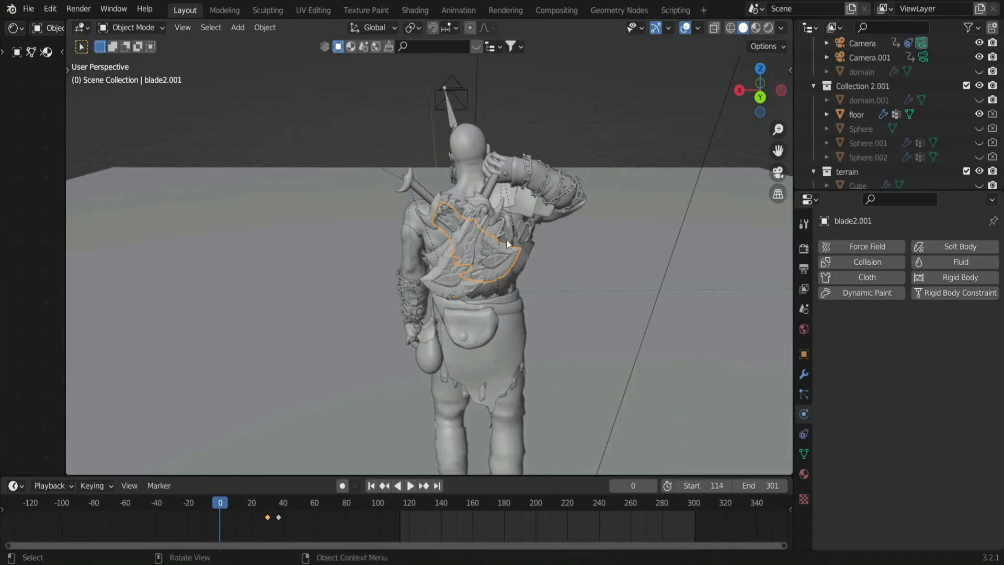
Add Fluid physics to blade2.001 as a Flow object with flow behavior Inflow and flow type Fire.
click(966, 259)
click(928, 334)
click(910, 385)
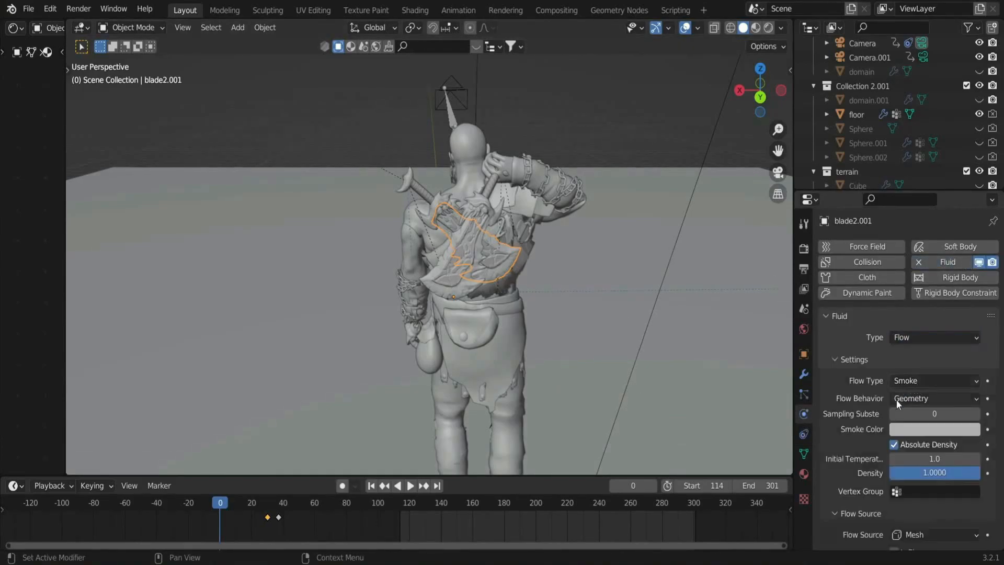
click(906, 414)
click(916, 382)
click(915, 430)
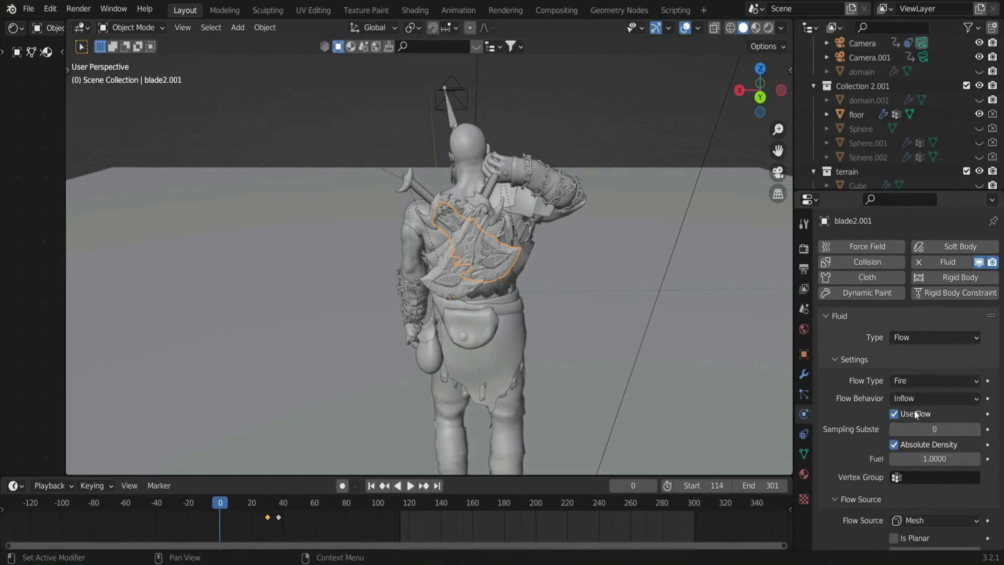
Set blade2.001's fuel to 1.5 and enable its flow texture, using Texture with a size of 0.4.
scroll(910, 403, down, 8)
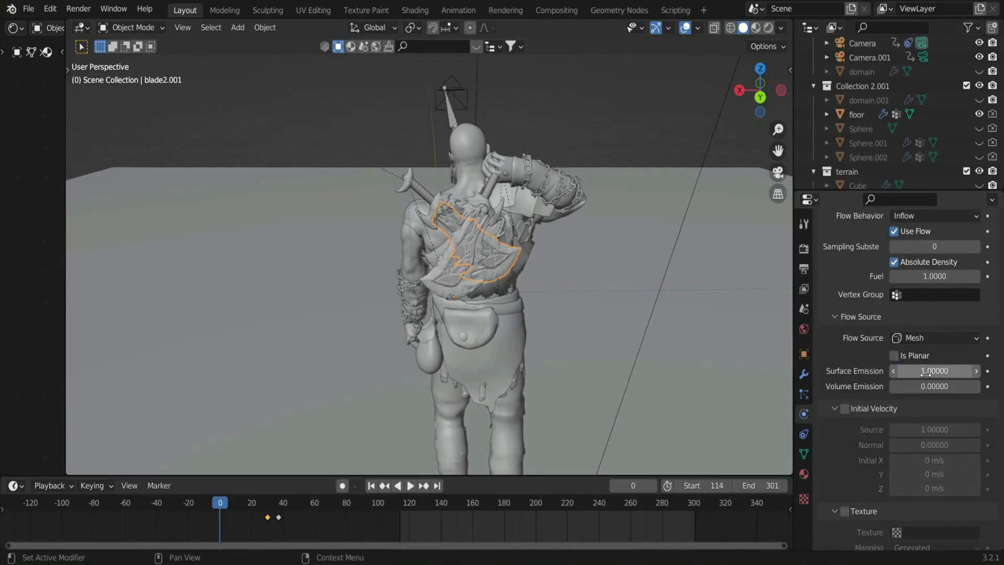
scroll(938, 502, down, 2)
click(844, 469)
click(928, 490)
click(899, 348)
click(938, 521)
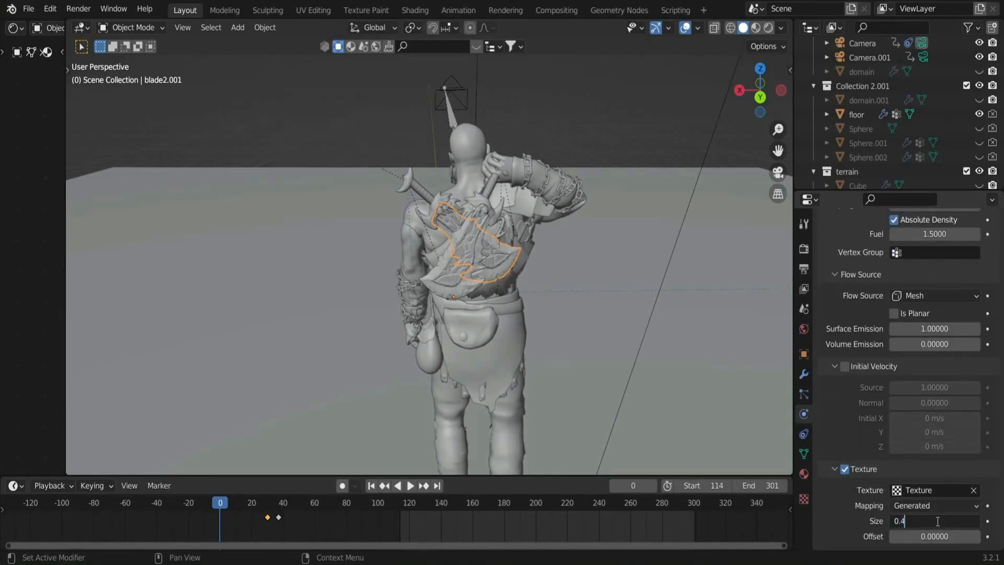
Add a cube mesh at the character and move it along the Z axis.
scroll(713, 243, down, 3)
middle_drag(714, 243, 576, 234)
click(485, 213)
middle_drag(485, 212, 482, 238)
scroll(491, 202, down, 4)
key(shift+a)
mouse_move(430, 276)
click(463, 289)
middle_drag(455, 290, 460, 309)
key(g)
key(z)
click(444, 258)
middle_drag(444, 258, 610, 324)
Scale the new cube up along the X, Z and Y axes into a long box around the character.
key(KP_7)
key(s)
key(x)
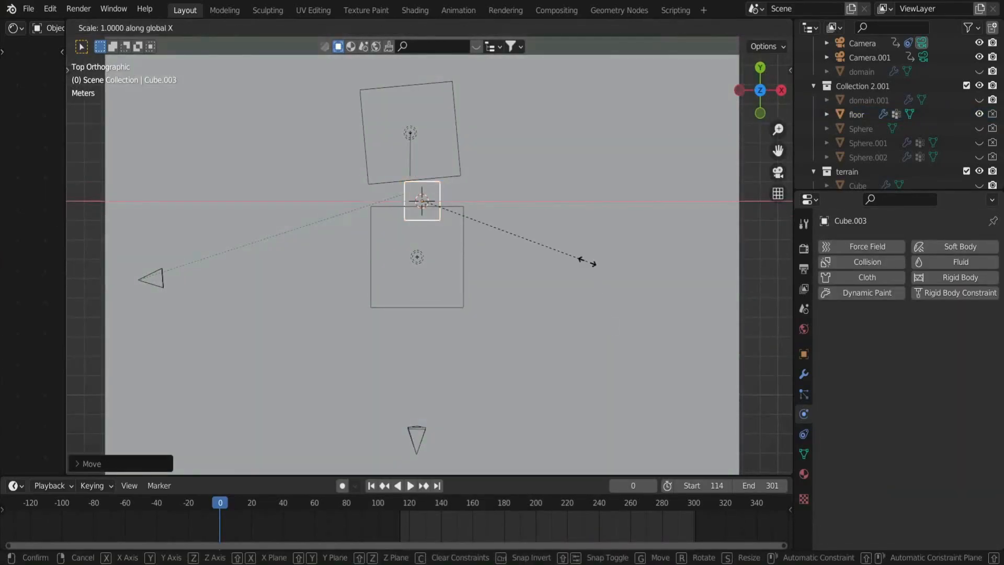
click(759, 284)
middle_drag(580, 278, 610, 250)
key(s)
key(z)
click(568, 154)
middle_drag(568, 155, 565, 201)
key(s)
key(y)
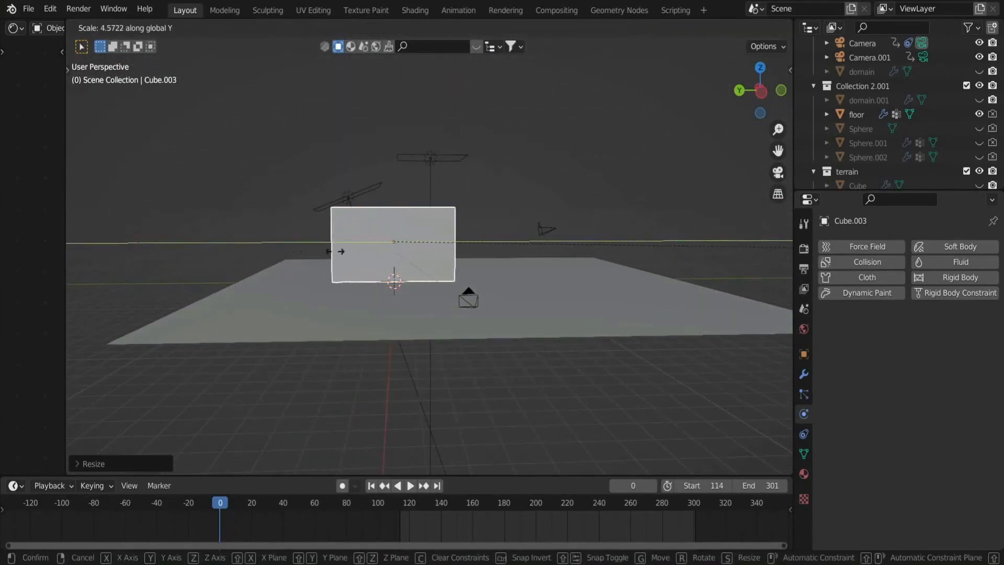
click(555, 242)
Stretch the box further along the Y axis and move it along Y over the floor.
middle_drag(764, 240, 630, 286)
key(s)
key(y)
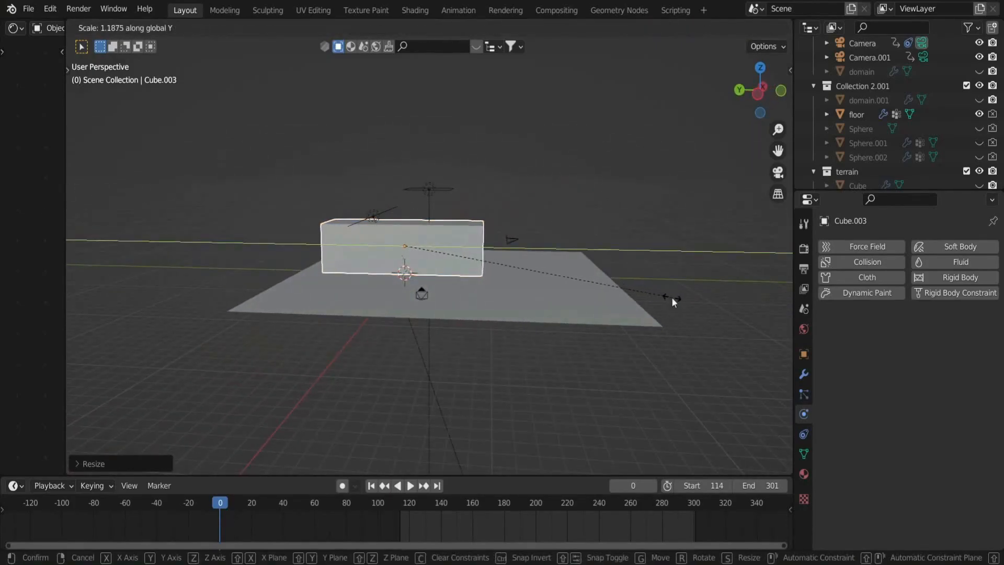
click(673, 298)
key(g)
key(y)
click(729, 304)
Turn on X-ray display, then lengthen the box along Y and shift it so it starts just behind the character.
click(713, 29)
scroll(567, 291, up, 2)
middle_drag(567, 290, 657, 277)
key(s)
key(y)
click(720, 287)
key(g)
key(y)
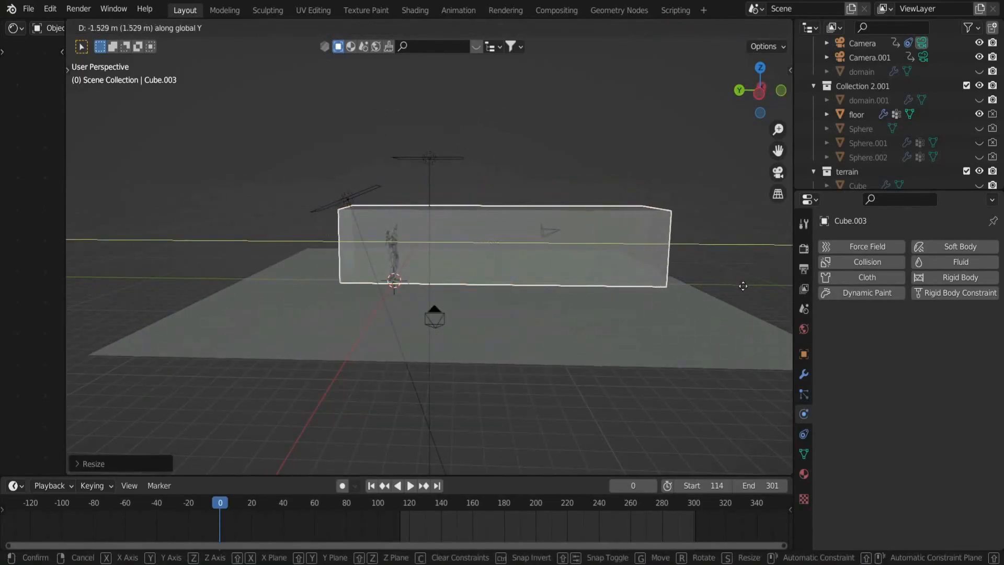
click(632, 284)
Raise the top face of the box along the Z axis in Edit Mode.
middle_drag(632, 284, 528, 230)
key(Tab)
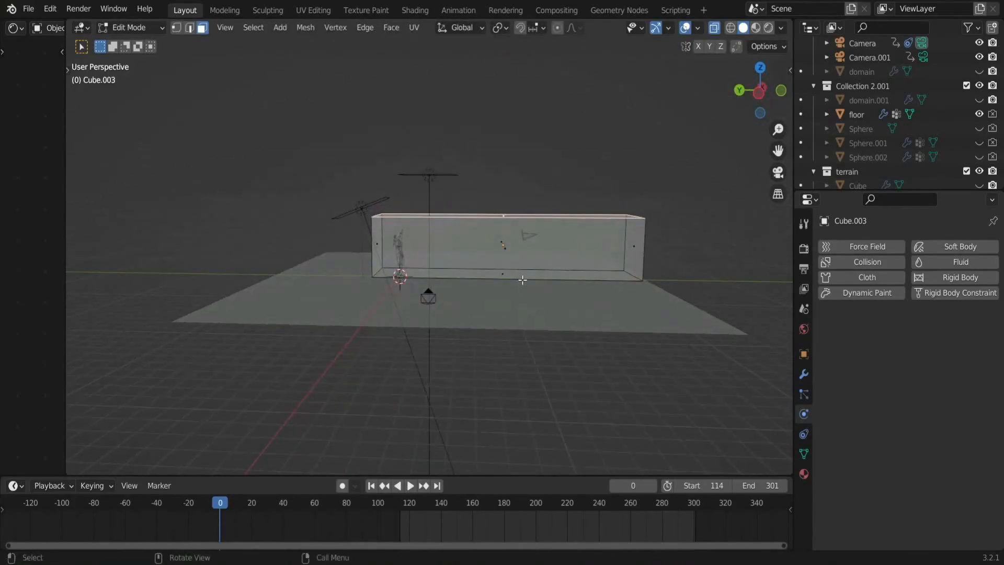
key(g)
key(z)
click(524, 245)
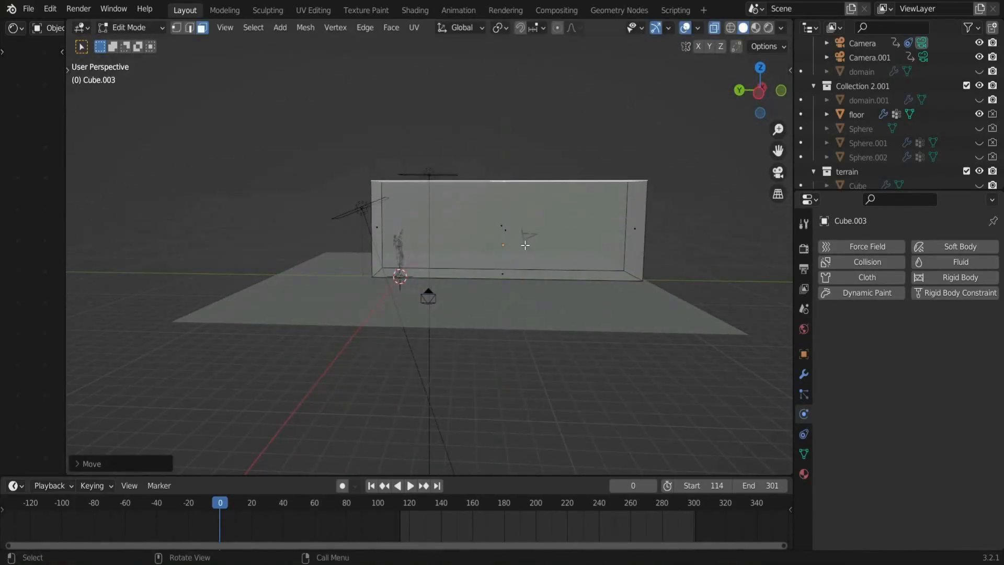
Go to frame 256 and adjust the box's top face along Z to fit over the leaping character, then return to Object Mode.
drag(599, 500, 625, 503)
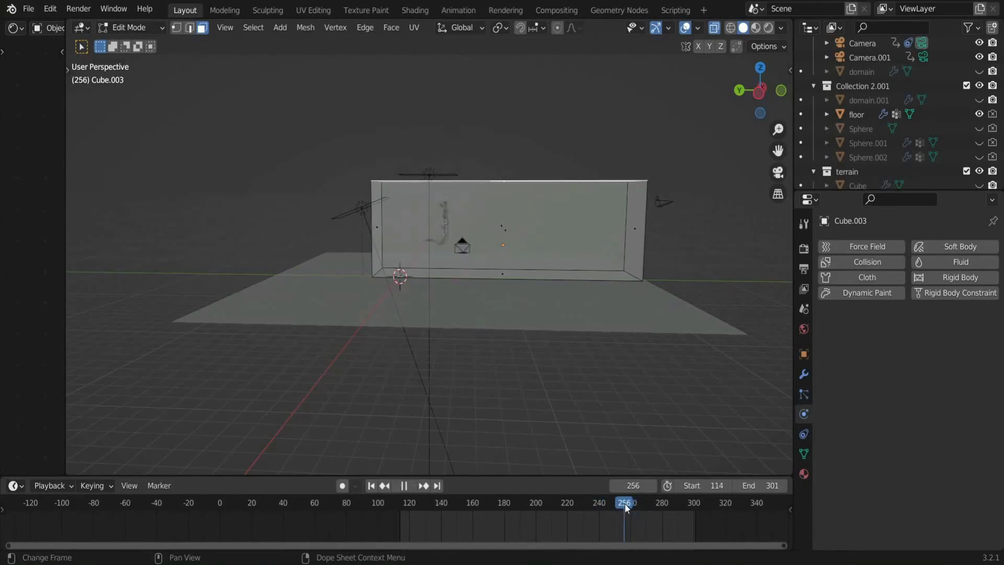
scroll(564, 271, up, 5)
key(g)
key(z)
click(612, 275)
middle_drag(613, 276, 585, 285)
key(g)
key(z)
click(617, 298)
key(g)
key(z)
click(616, 292)
scroll(616, 291, down, 3)
key(Tab)
scroll(615, 292, down, 2)
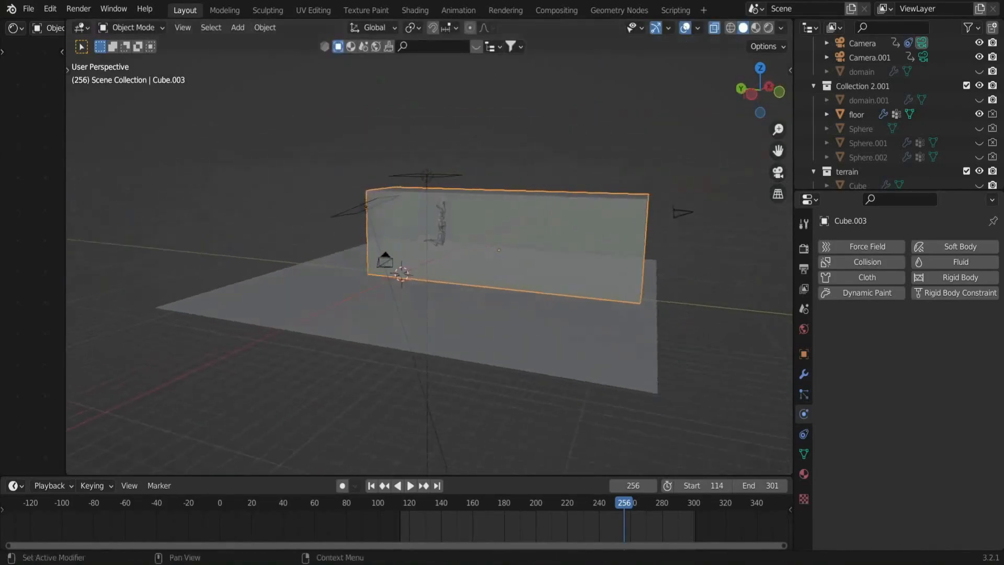
Add Fluid physics to the box as a Domain with domain type Gas.
click(947, 263)
click(943, 331)
click(928, 365)
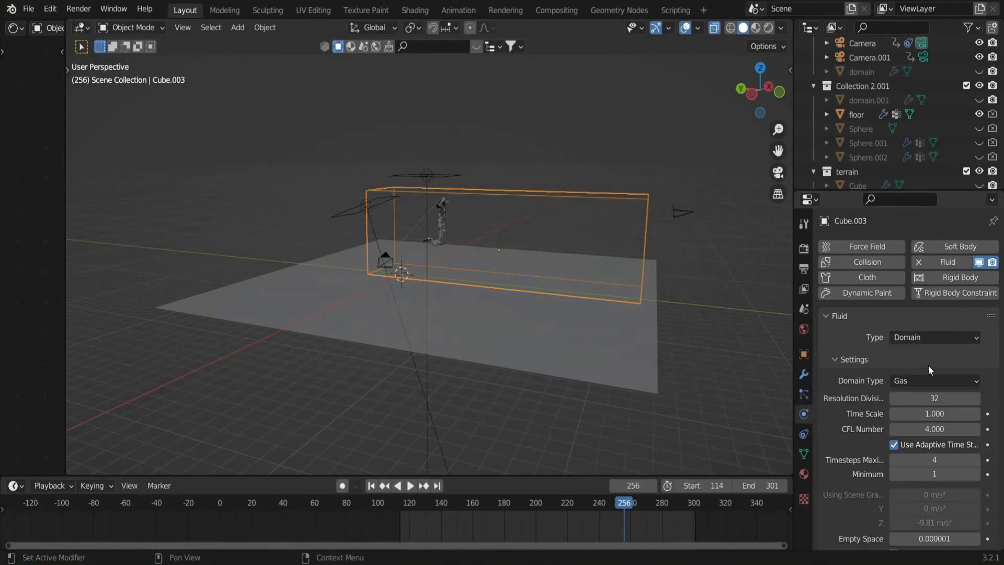
Set the domain's time scale to 0.7, maximum timesteps to 6, minimum to 9 and resolution divisions to 256.
scroll(928, 365, down, 10)
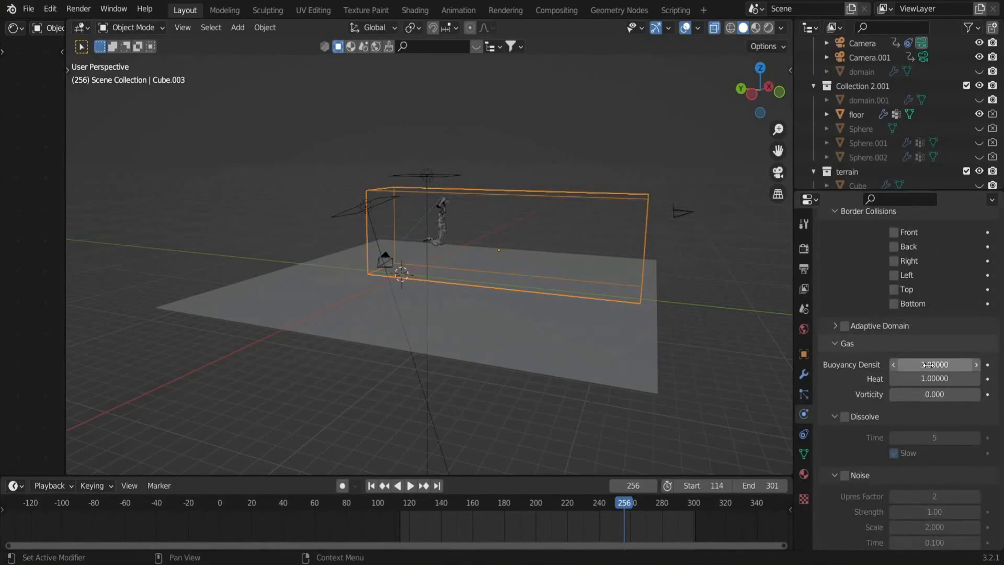
scroll(928, 365, up, 10)
scroll(700, 256, up, 2)
click(910, 271)
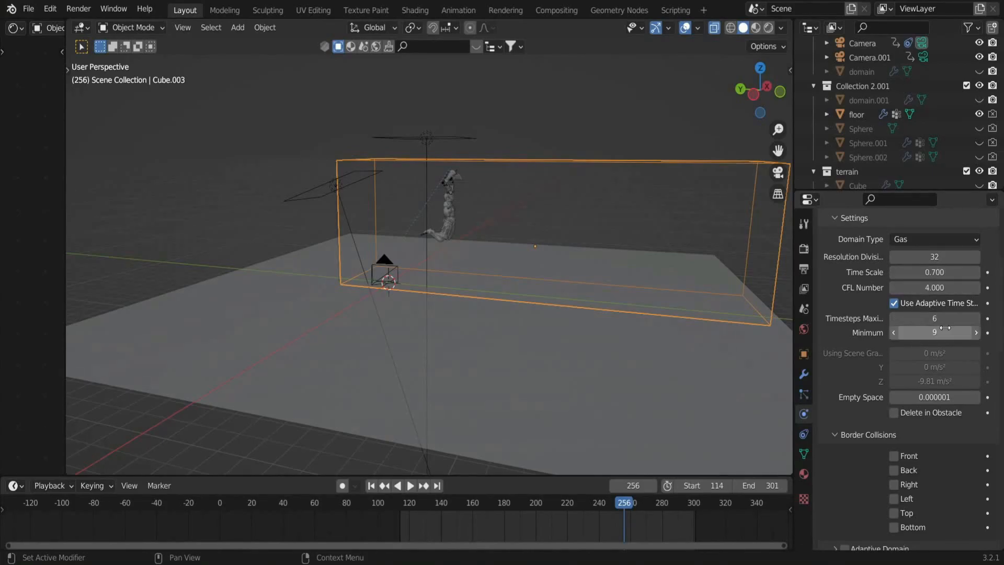
click(924, 259)
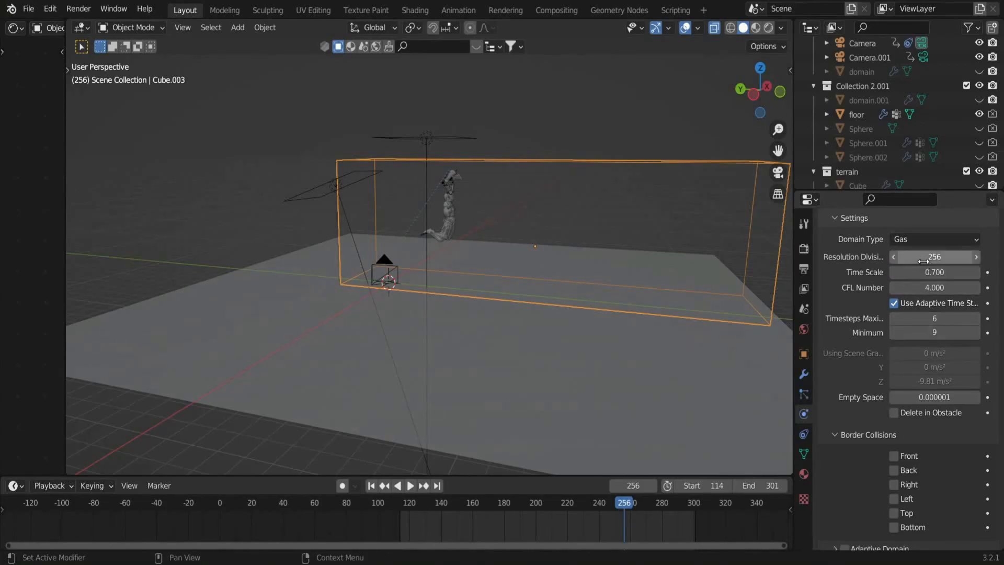
Enable Adaptive Domain and set the fire's flame smoke to 0.
scroll(921, 267, down, 10)
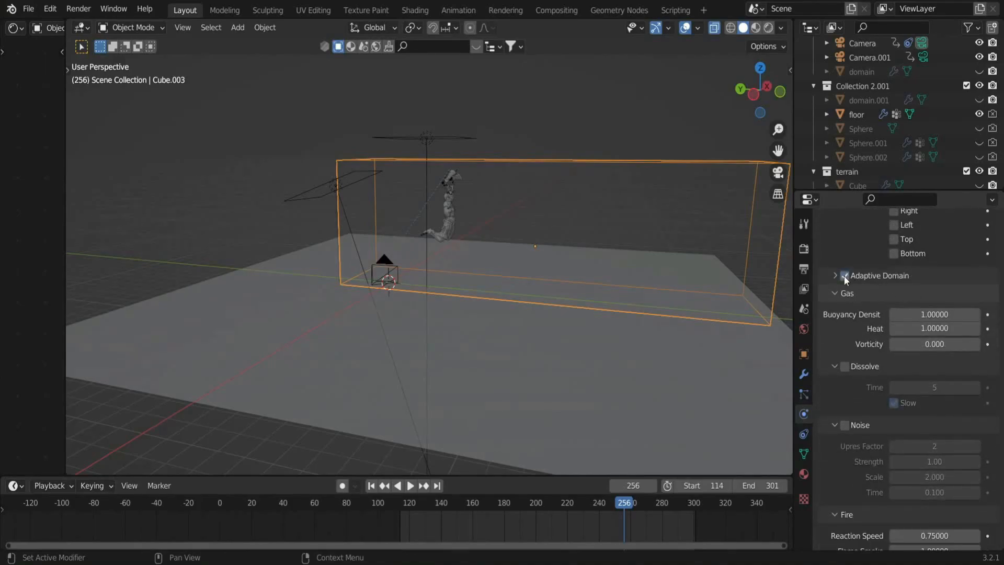
scroll(858, 314, down, 7)
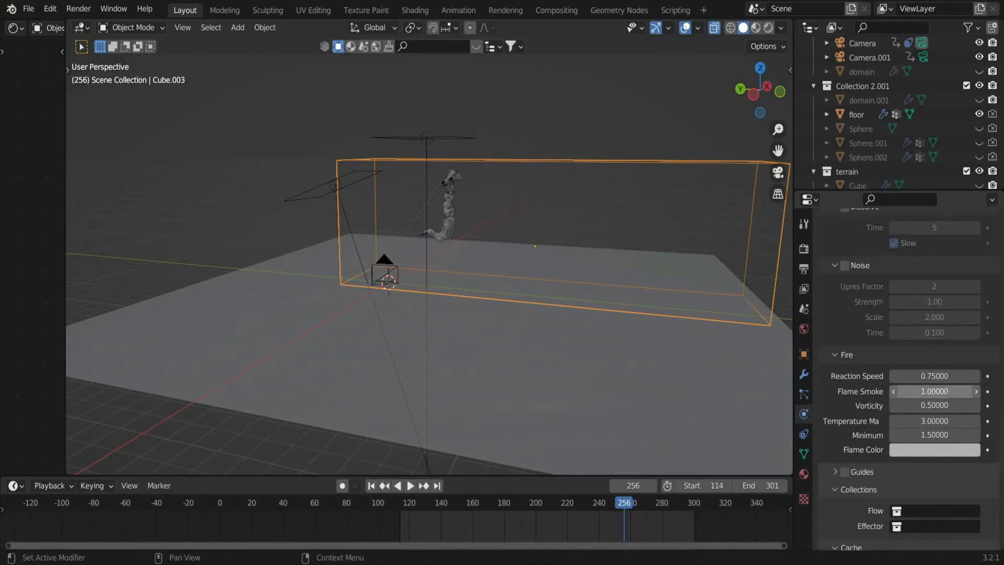
scroll(877, 309, down, 8)
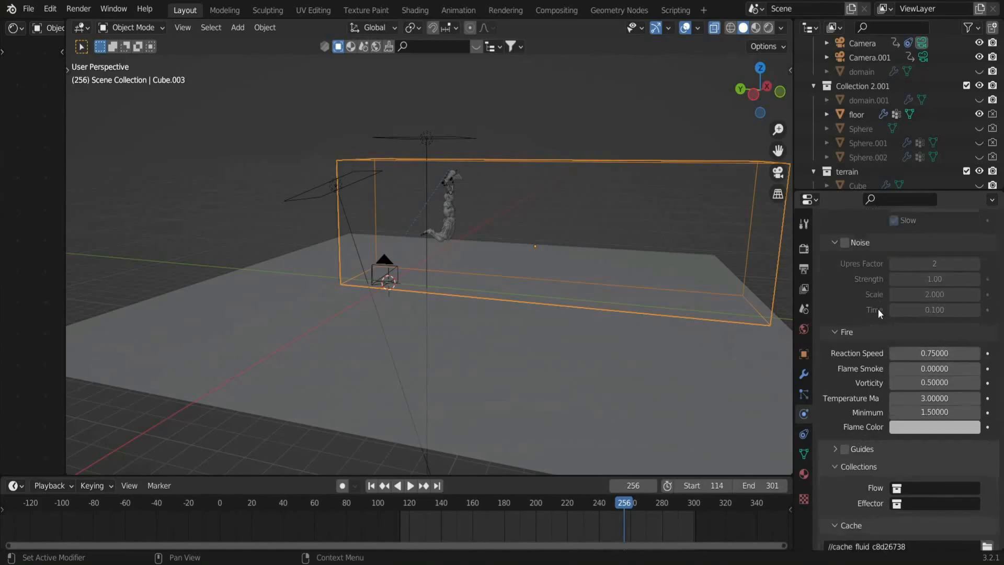
Set the fluid cache's end frame to 300 and its type to All.
scroll(877, 308, down, 1)
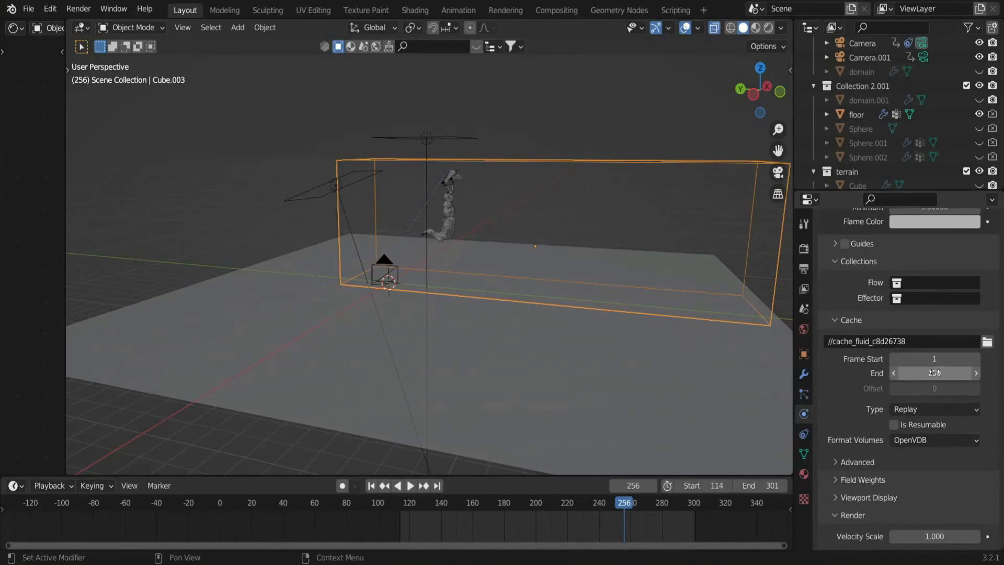
click(923, 409)
click(941, 458)
scroll(942, 457, down, 1)
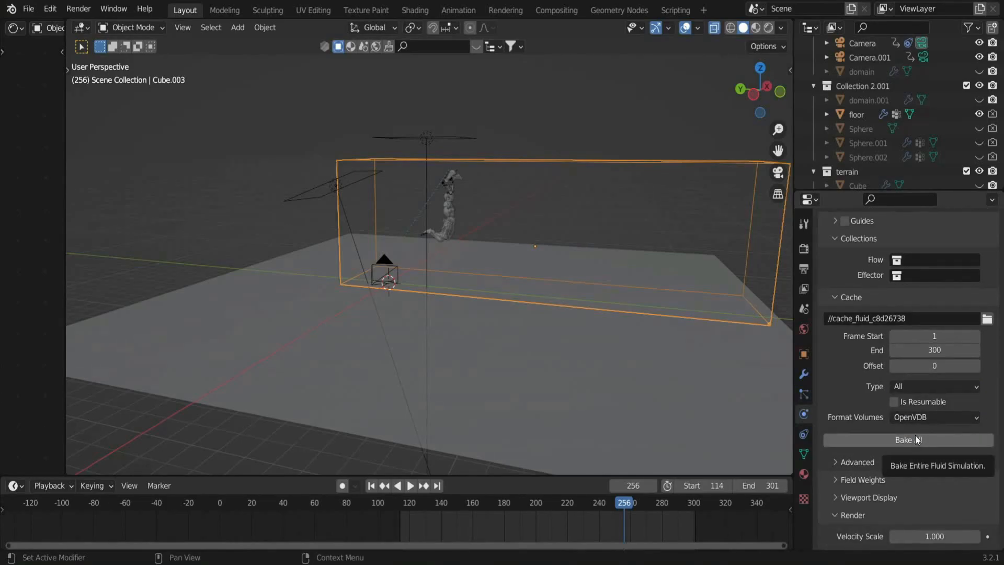
Rename the fluid domain Cube.003 to "domain blades".
scroll(648, 215, down, 4)
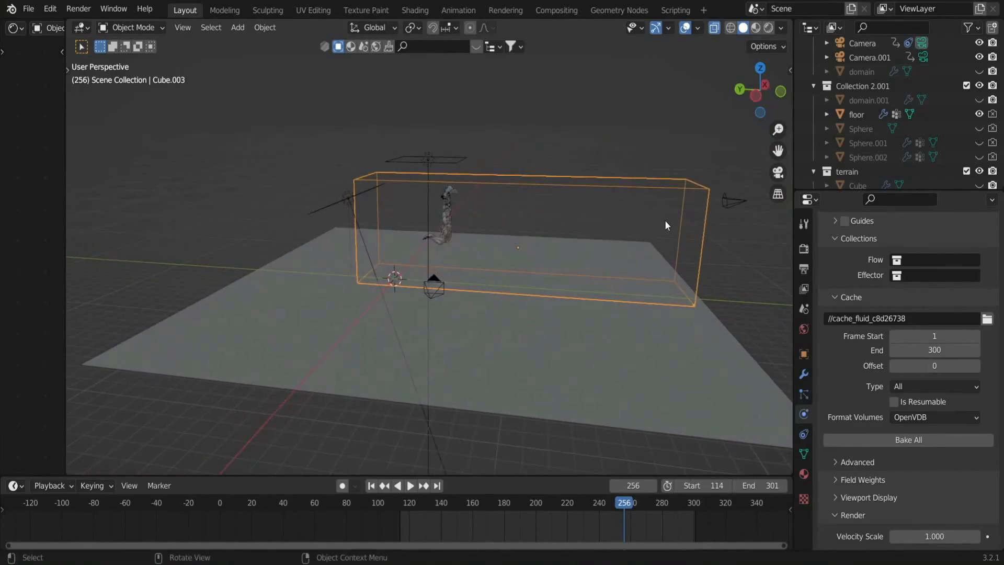
scroll(666, 225, up, 2)
mouse_move(698, 273)
middle_down()
mouse_move(682, 272)
mouse_move(691, 268)
middle_up()
scroll(852, 159, down, 8)
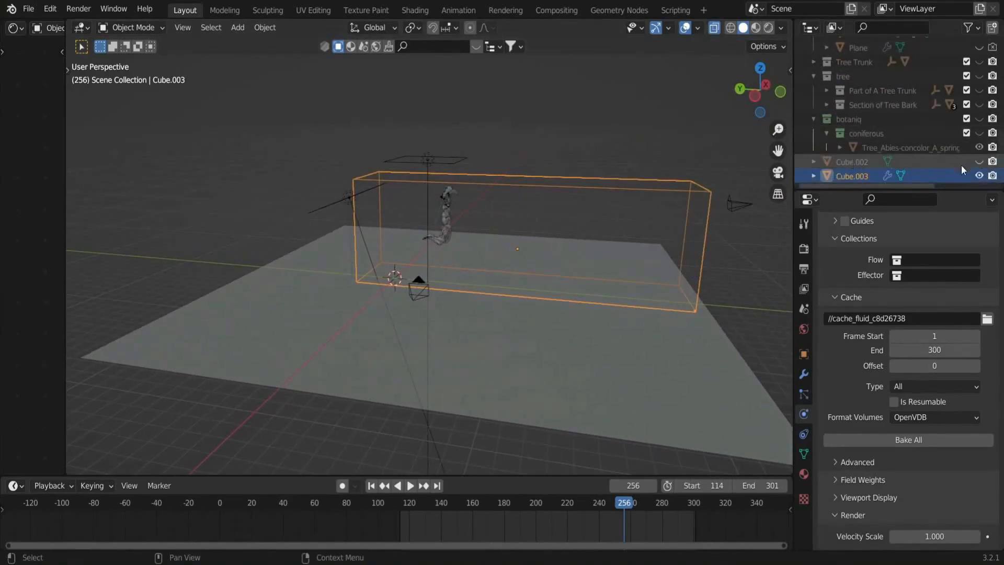
double_click(880, 178)
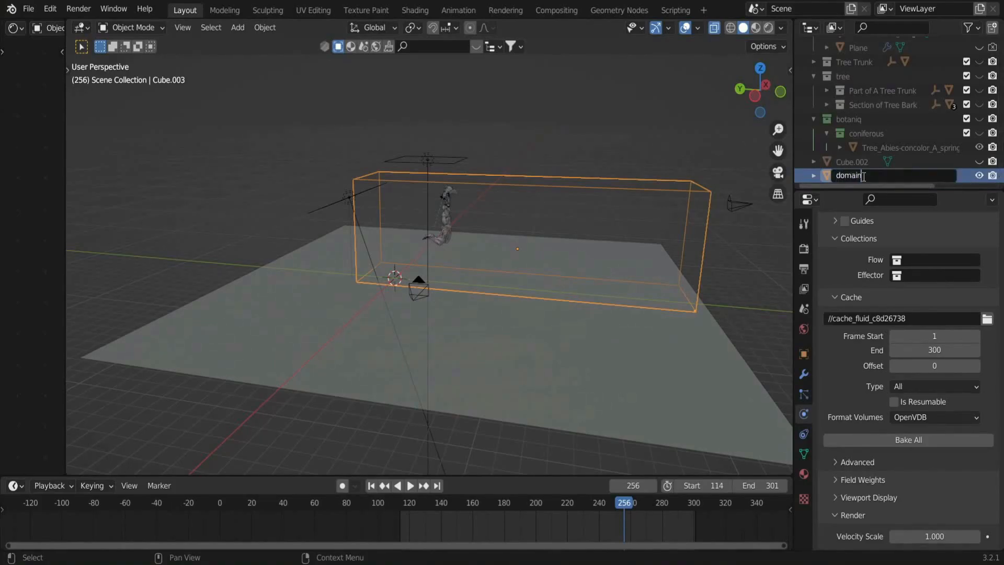
Duplicate domain blades in place and rename the copy "domain fire".
key(shift+d)
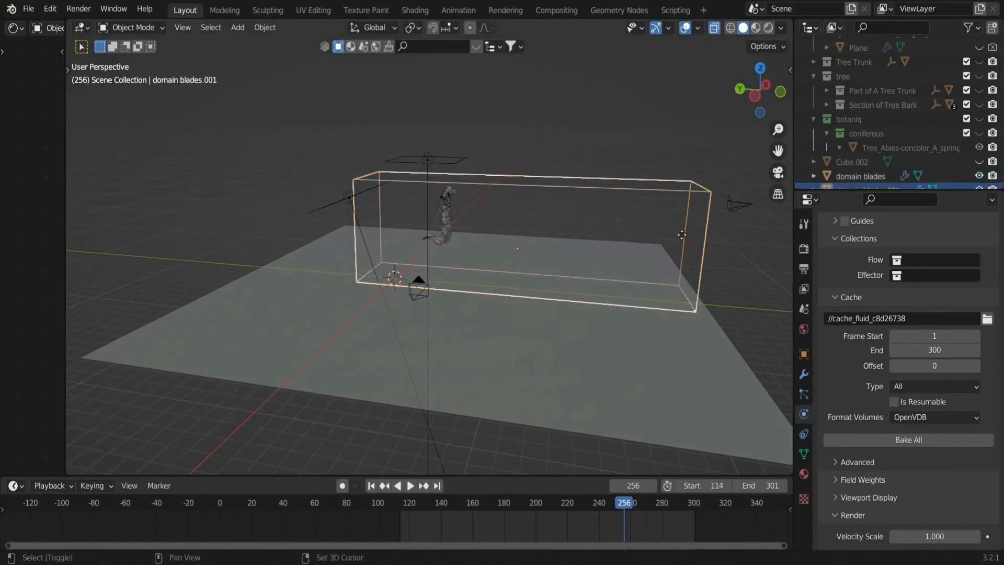
right_click(682, 235)
scroll(878, 168, down, 1)
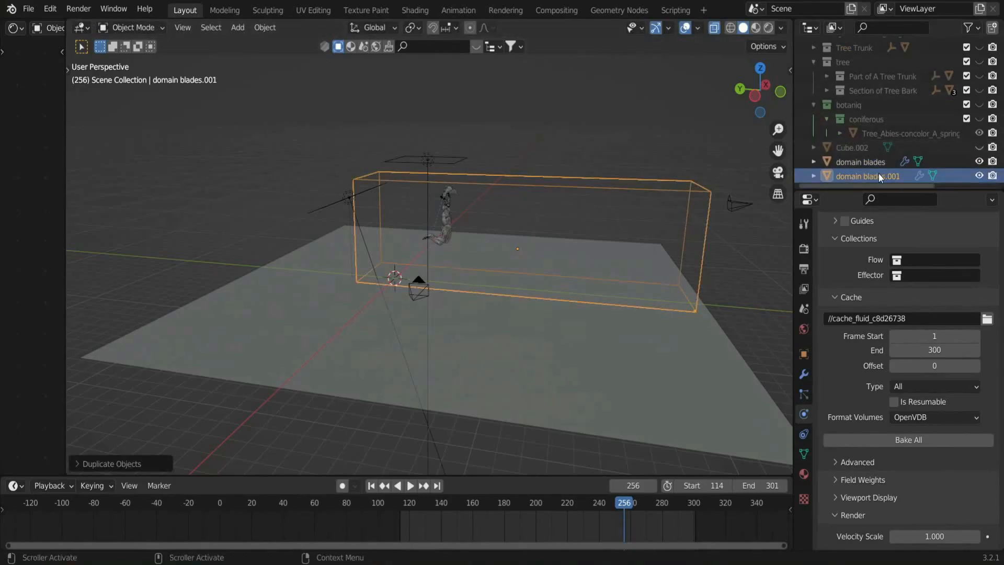
double_click(880, 175)
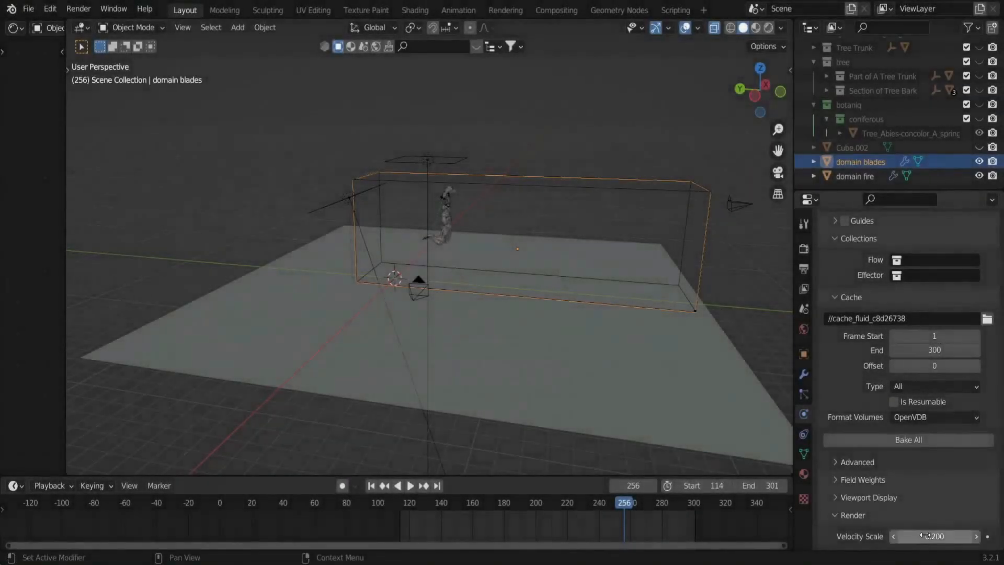
Enable the Top and Bottom border collisions for domain fire.
click(843, 173)
scroll(902, 337, up, 15)
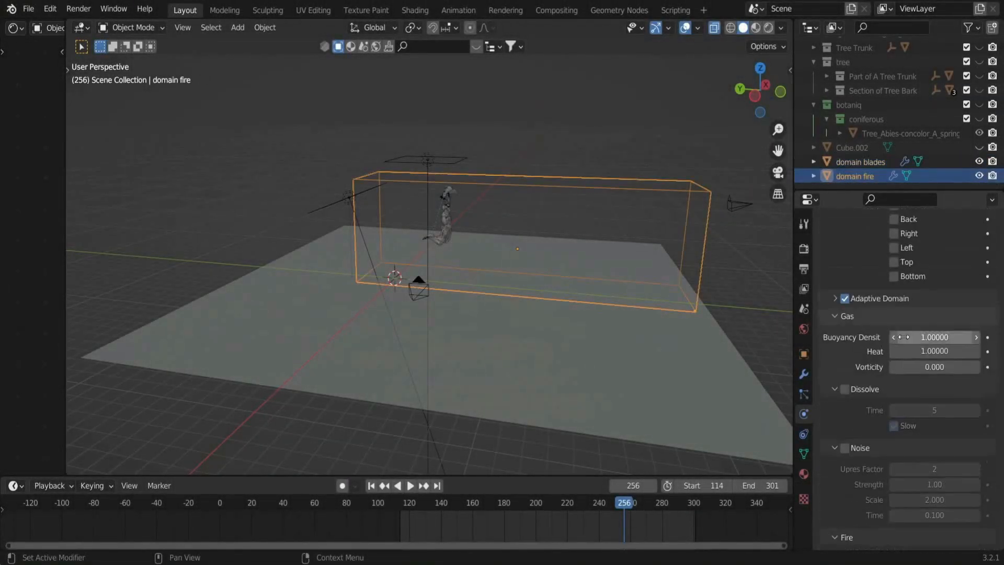
scroll(904, 337, down, 5)
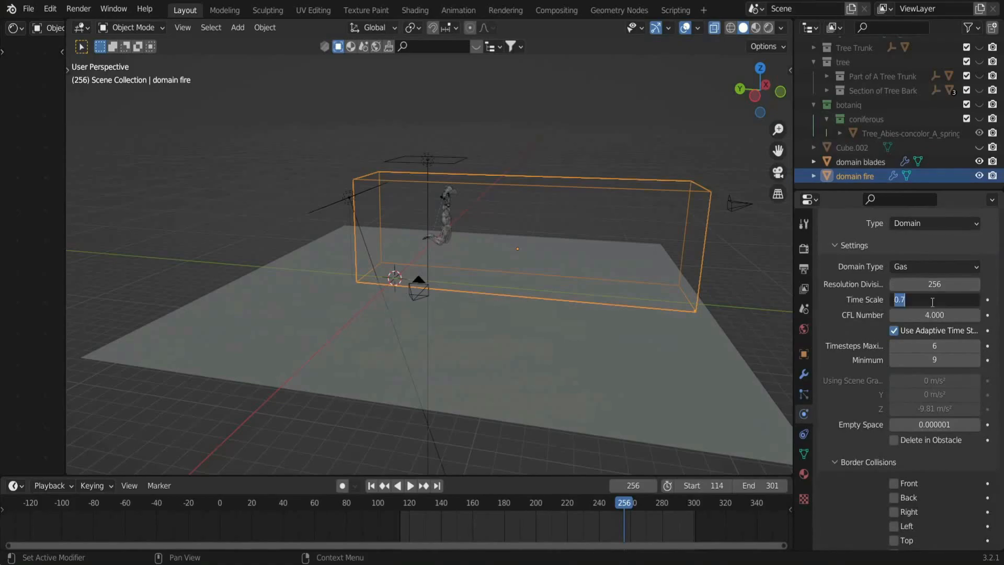
scroll(901, 394, down, 6)
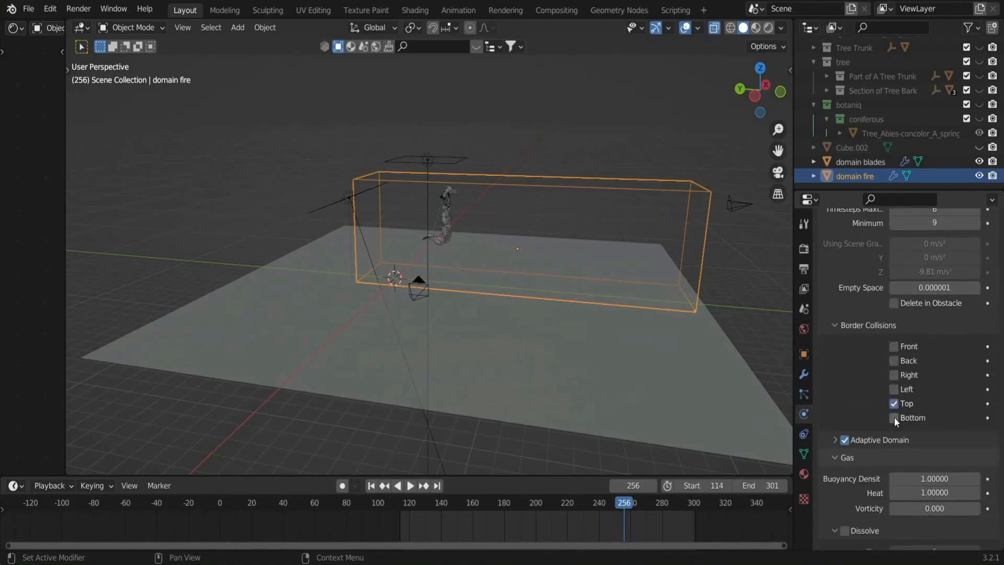
click(894, 418)
Enable Dissolve and Noise for domain fire and set the noise strength to 0.
scroll(893, 403, down, 3)
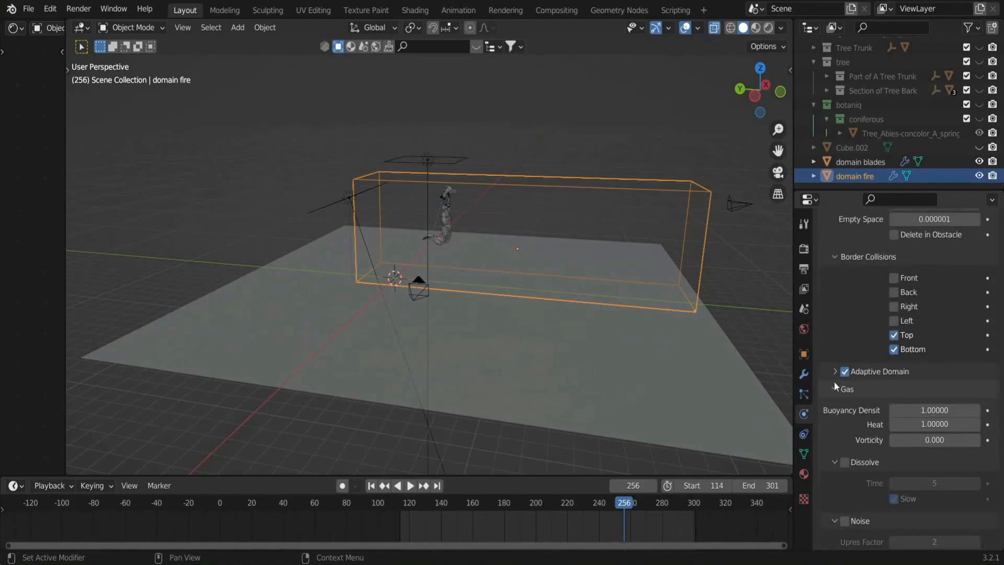
scroll(837, 398, down, 3)
click(844, 394)
click(844, 453)
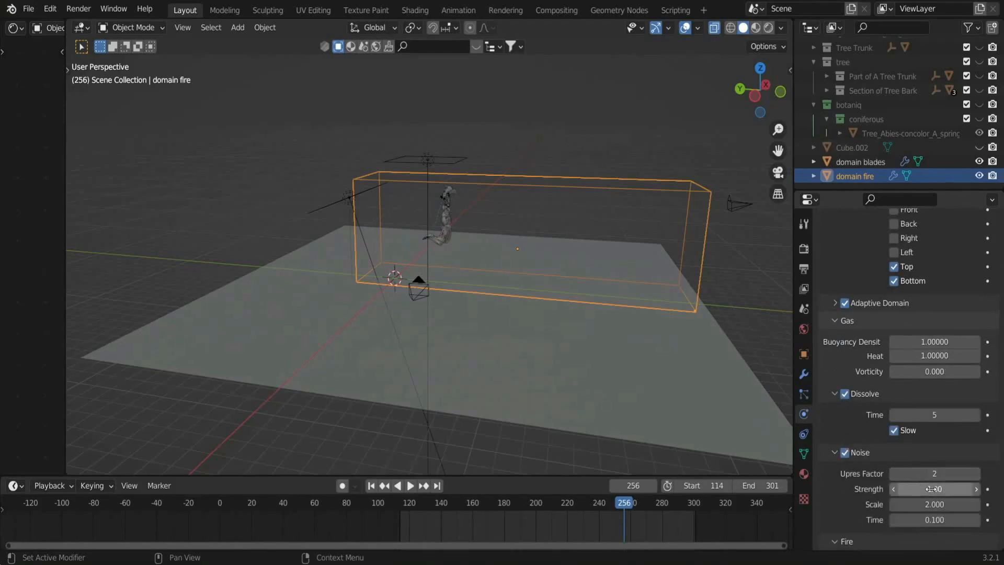
Set domain fire's flame smoke to 0.5 and its render velocity scale to 0.2.
scroll(935, 476, down, 5)
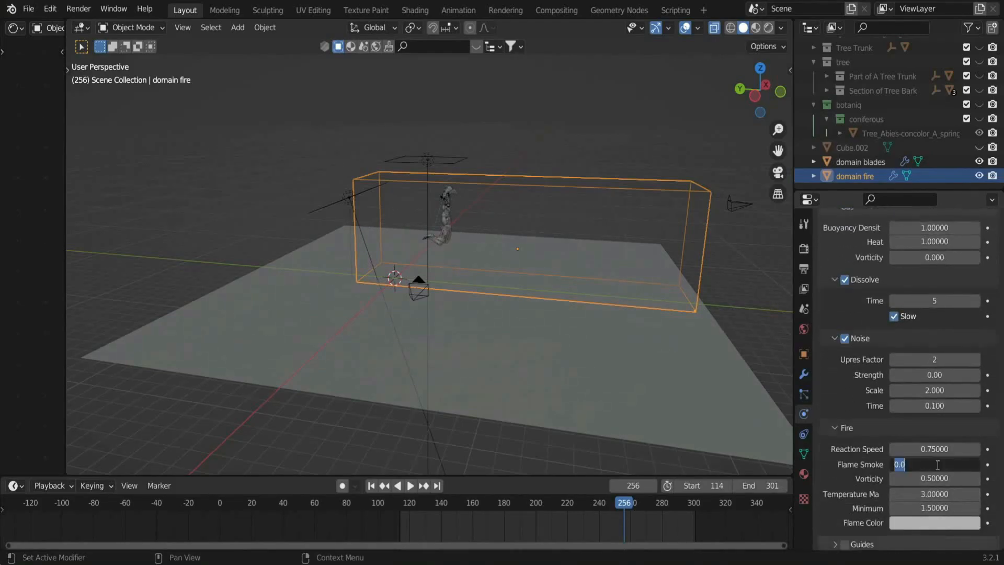
scroll(933, 459, down, 14)
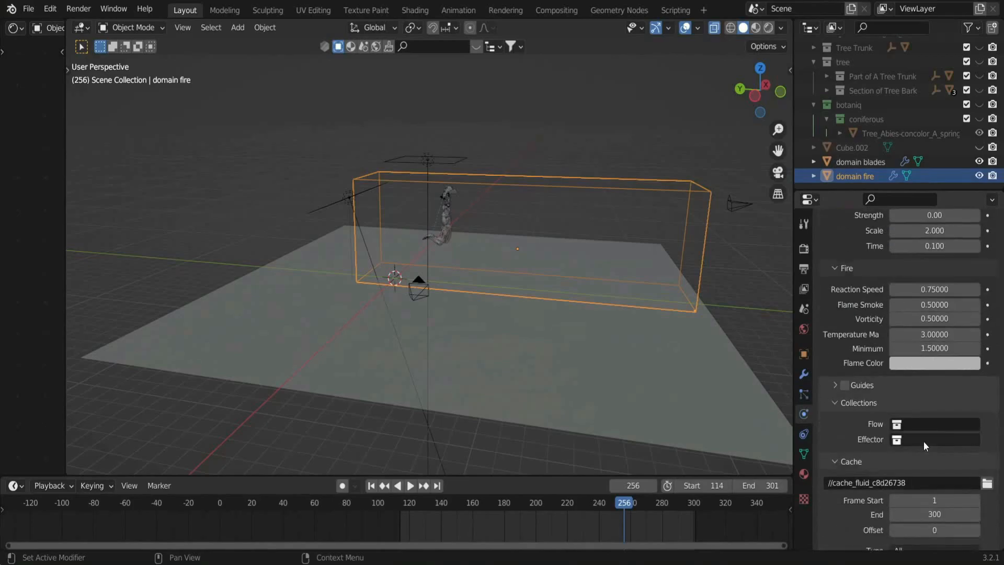
click(930, 535)
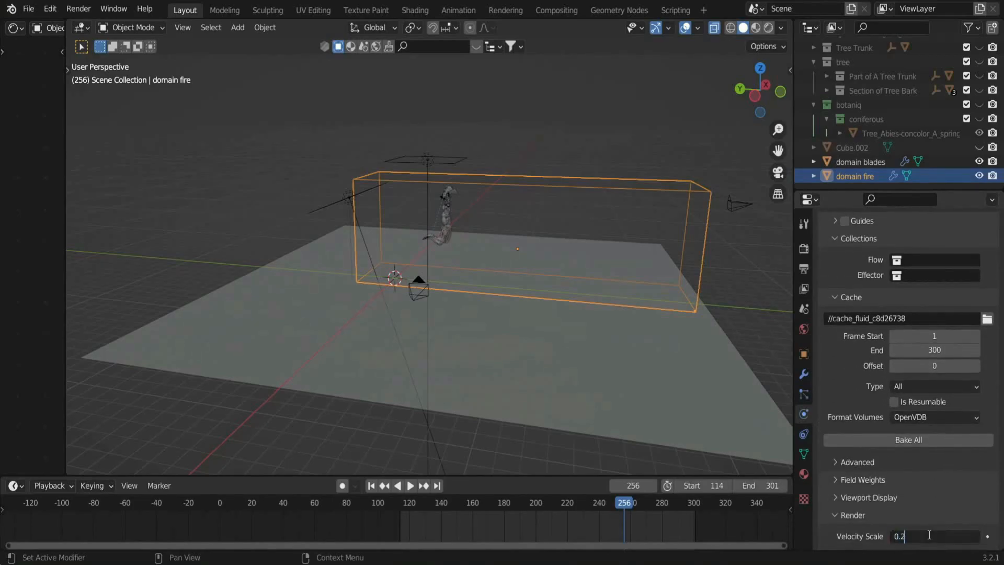
Limit domain fire's flow and effector objects to Collection 2.001.
scroll(936, 365, up, 4)
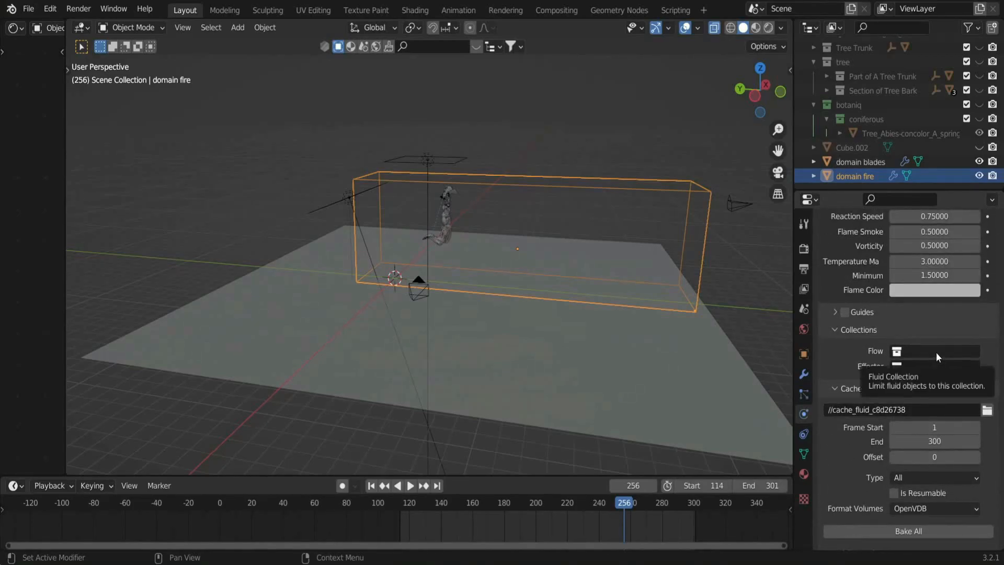
middle_drag(592, 267, 675, 197)
scroll(892, 136, up, 5)
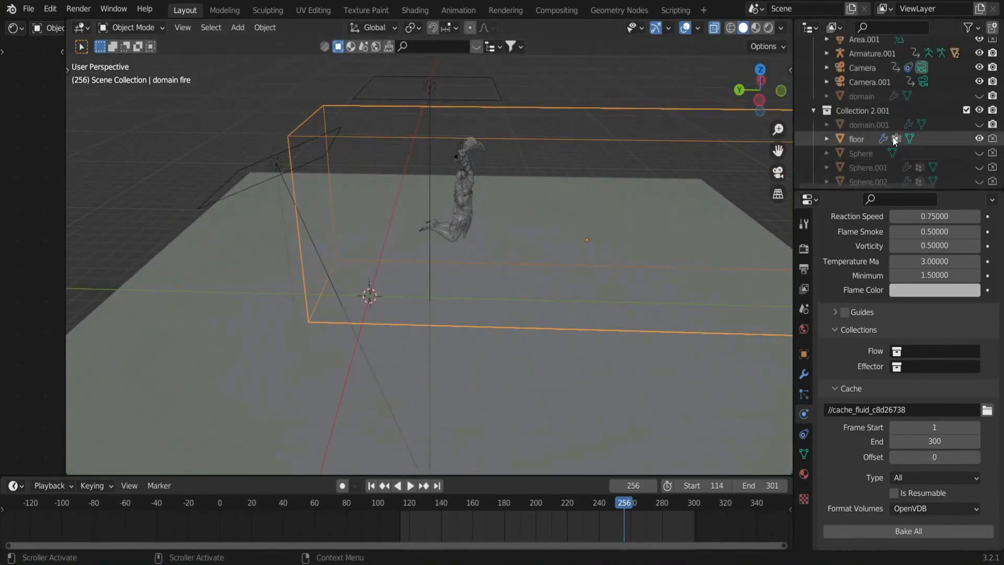
scroll(883, 139, up, 2)
scroll(882, 139, down, 2)
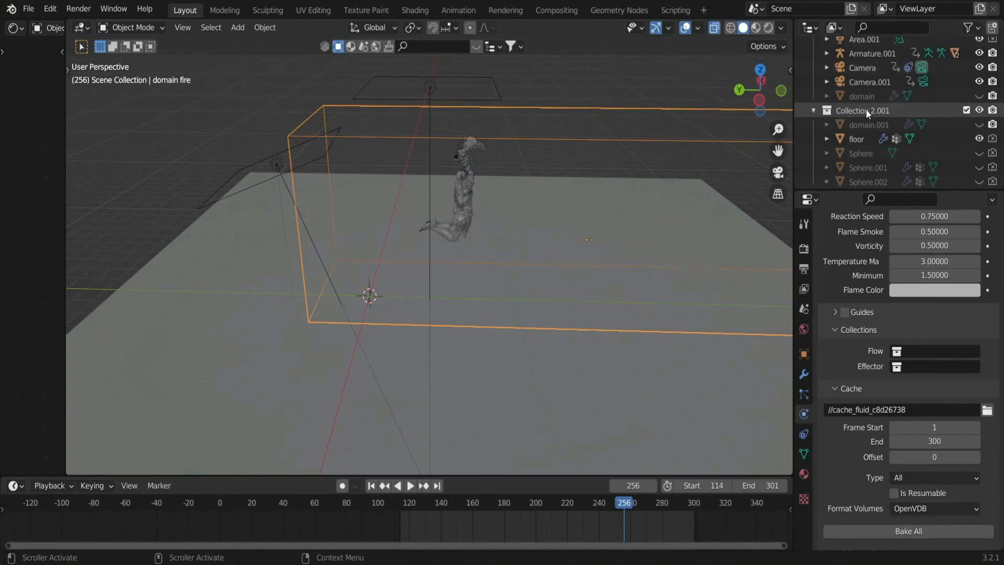
scroll(863, 99, down, 2)
click(946, 350)
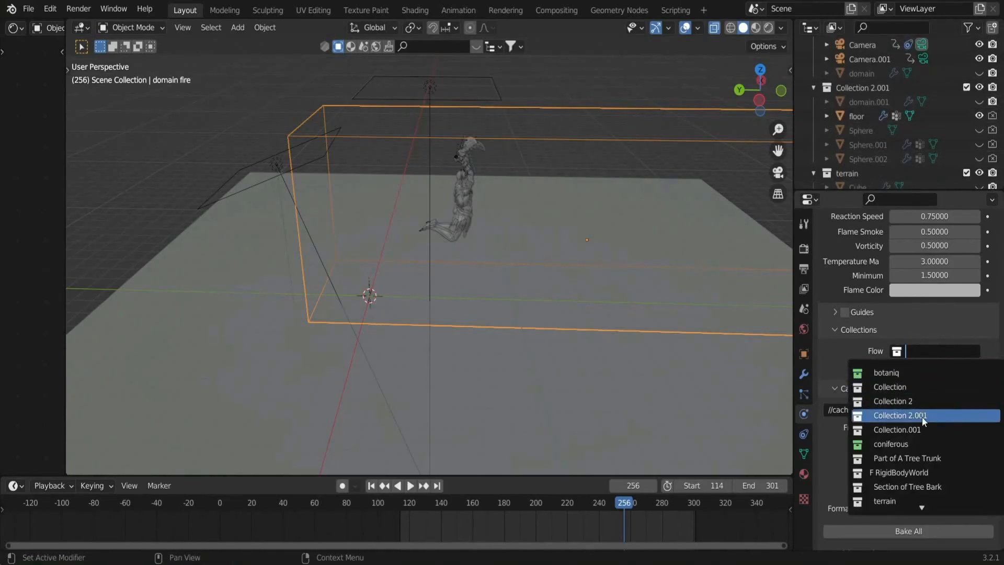
click(922, 416)
click(925, 369)
click(904, 430)
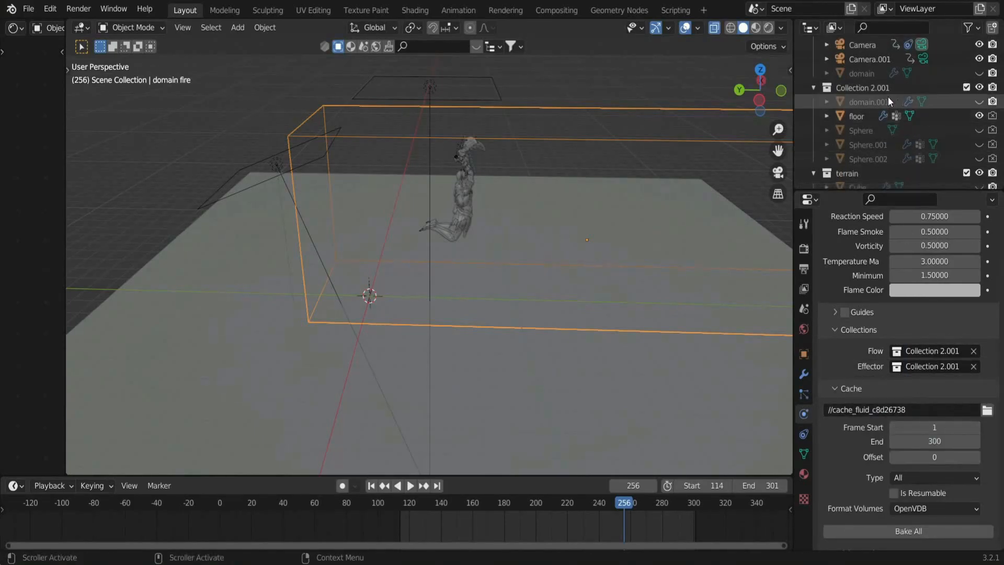
Select domain blades and limit its flow and effector objects to the collection named Collection.
scroll(755, 176, down, 3)
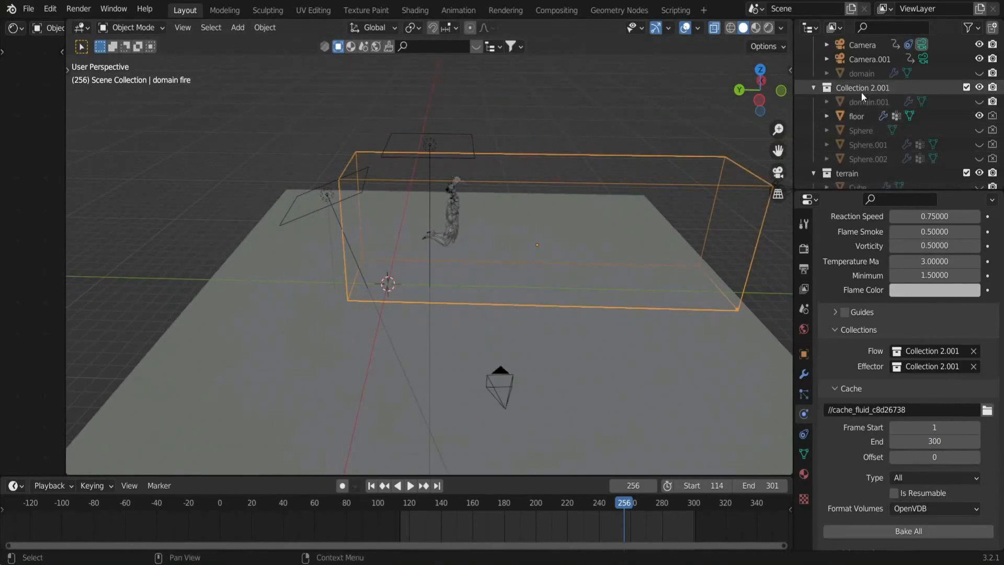
scroll(919, 152, down, 5)
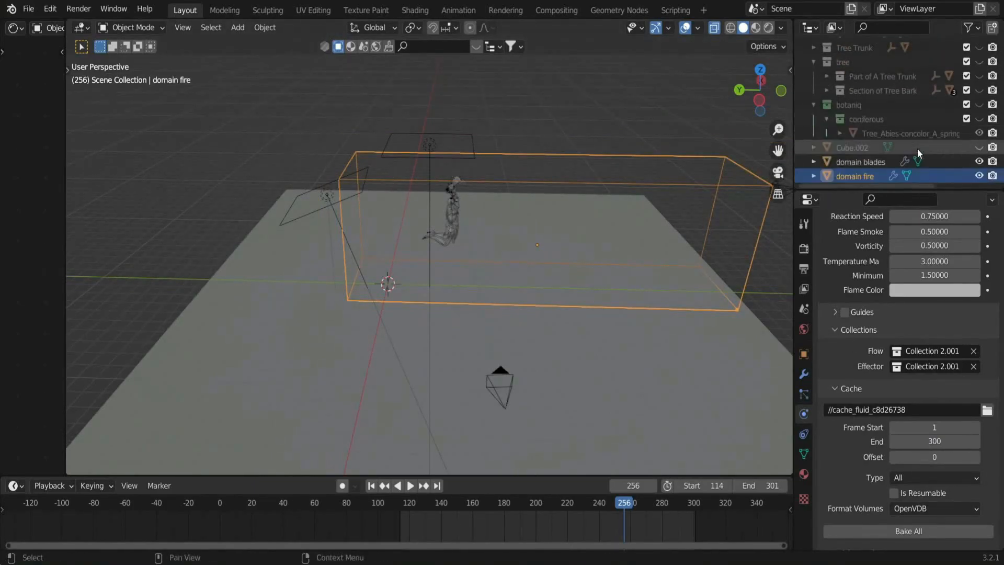
click(871, 161)
scroll(890, 93, up, 10)
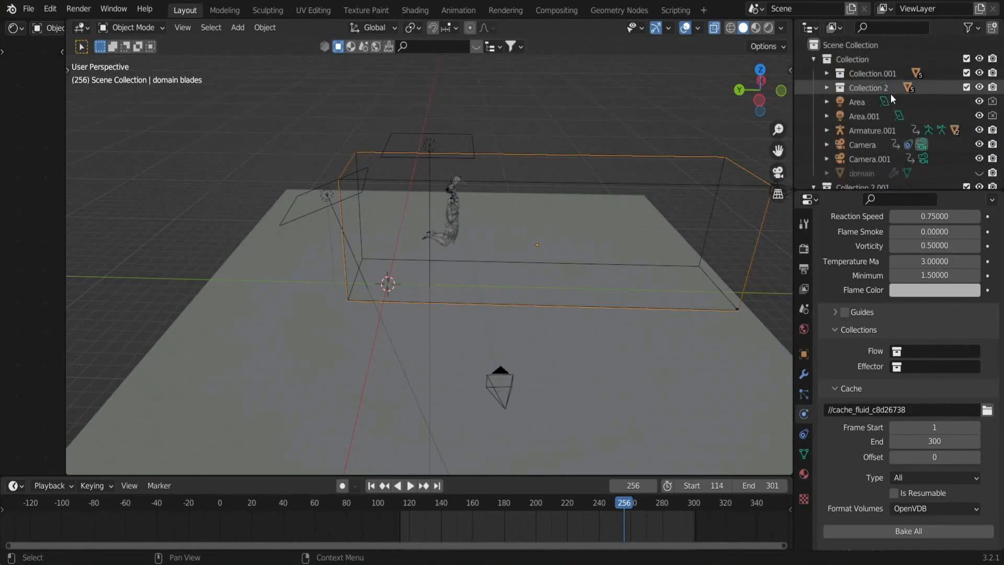
click(887, 73)
click(826, 74)
click(827, 73)
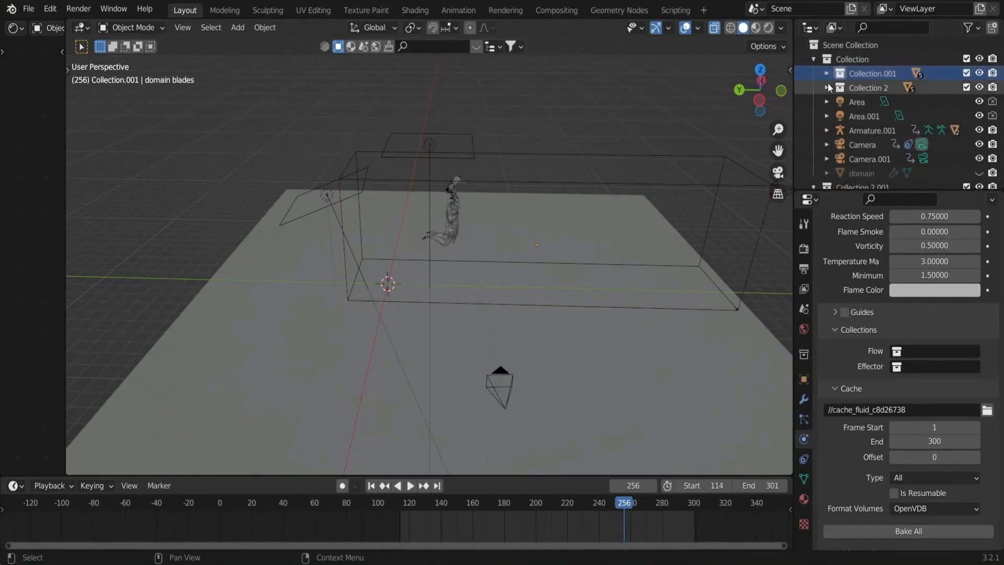
scroll(828, 63, down, 3)
click(937, 351)
click(920, 387)
click(925, 366)
click(914, 402)
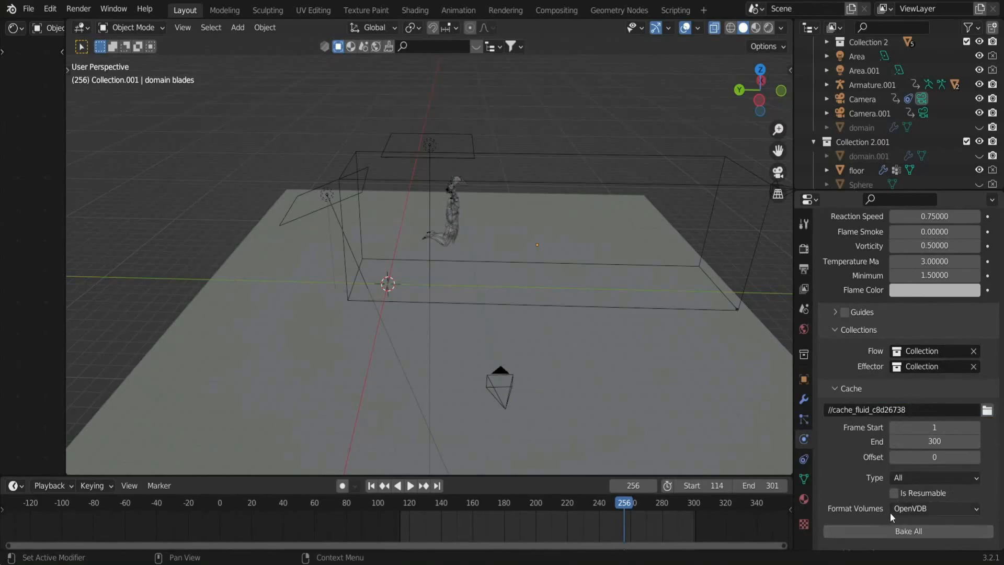
scroll(878, 109, down, 5)
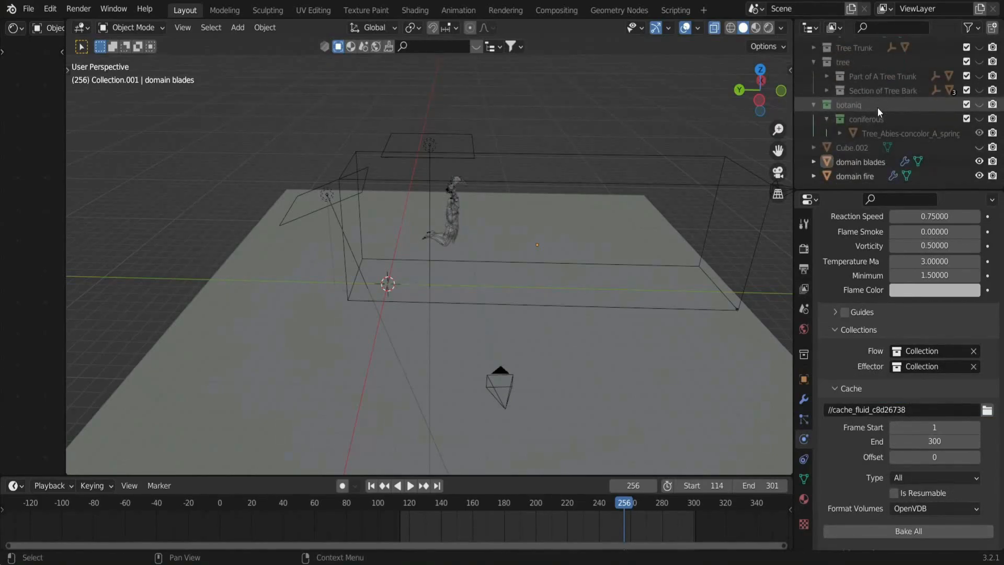
Add a UV sphere to Collection 2.001 and raise it above the crouching character.
middle_drag(648, 371, 628, 337)
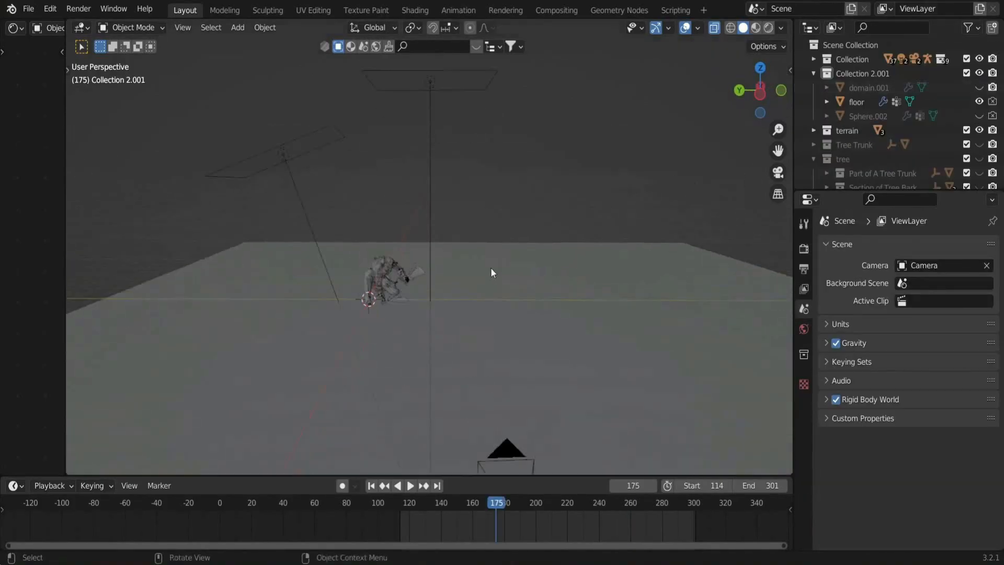
key(shift+a)
click(557, 309)
key(g)
key(z)
click(375, 212)
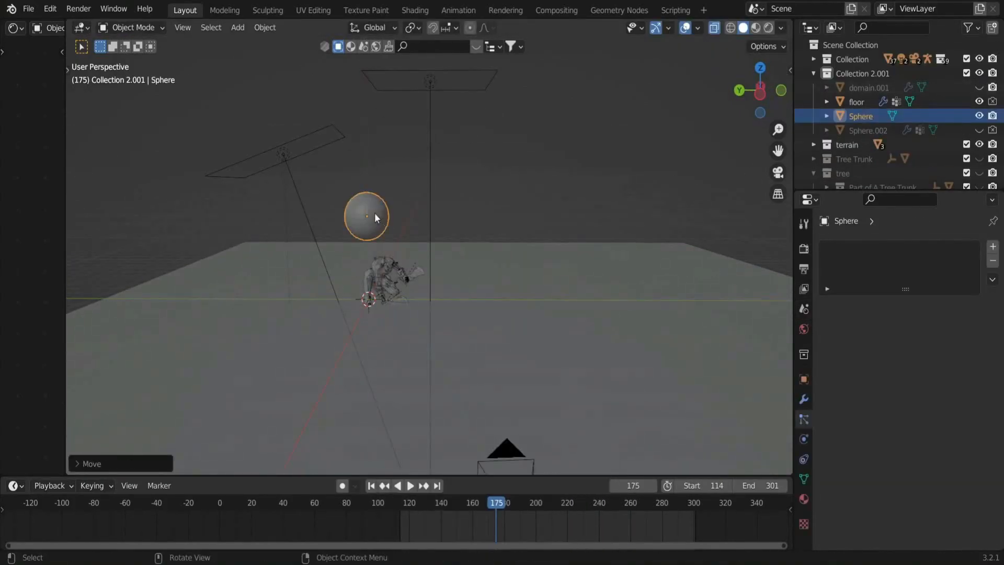
Move the sphere along Y to just in front of the character and raise it slightly more.
key(g)
key(y)
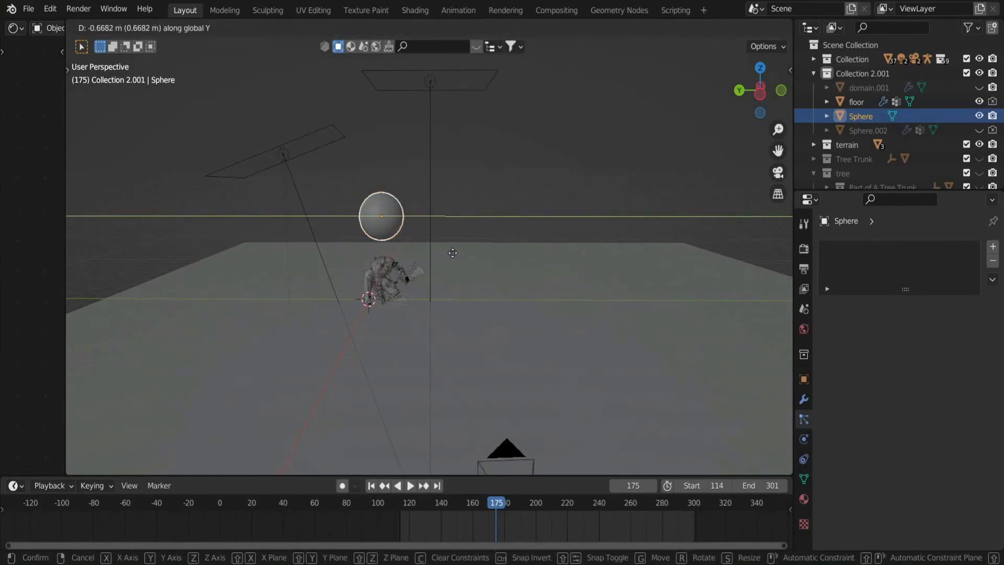
click(498, 257)
key(g)
key(y)
key(z)
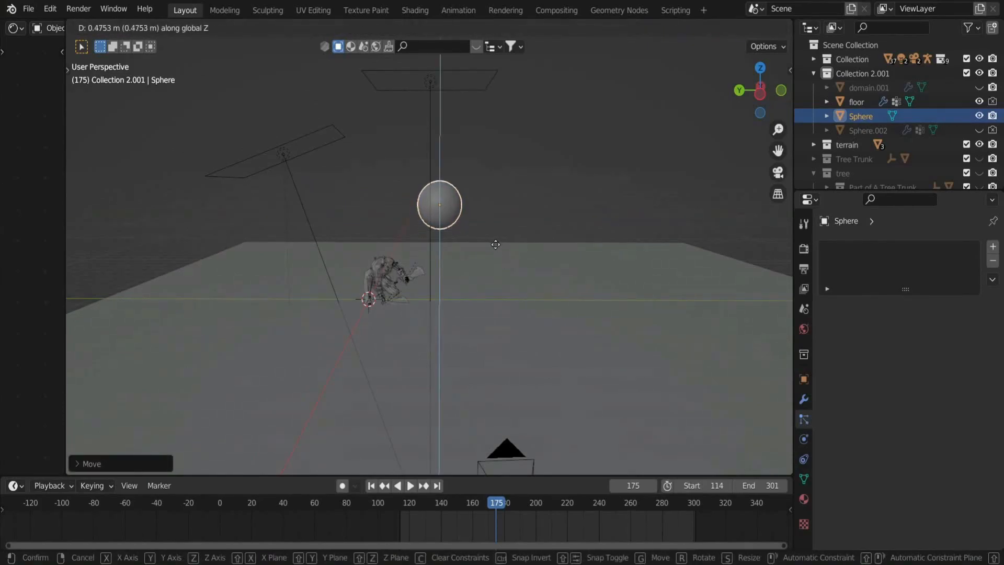
click(492, 216)
Duplicate the sphere and raise the copy along Z to high above the original, beyond the overhead area light.
key(shift+d)
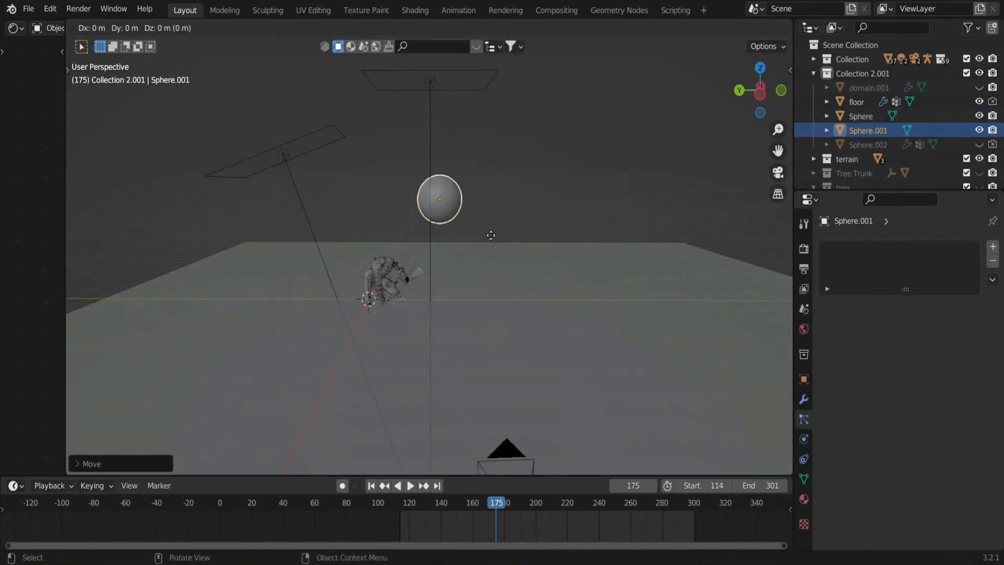
click(504, 428)
scroll(513, 278, down, 3)
key(g)
key(z)
click(512, 272)
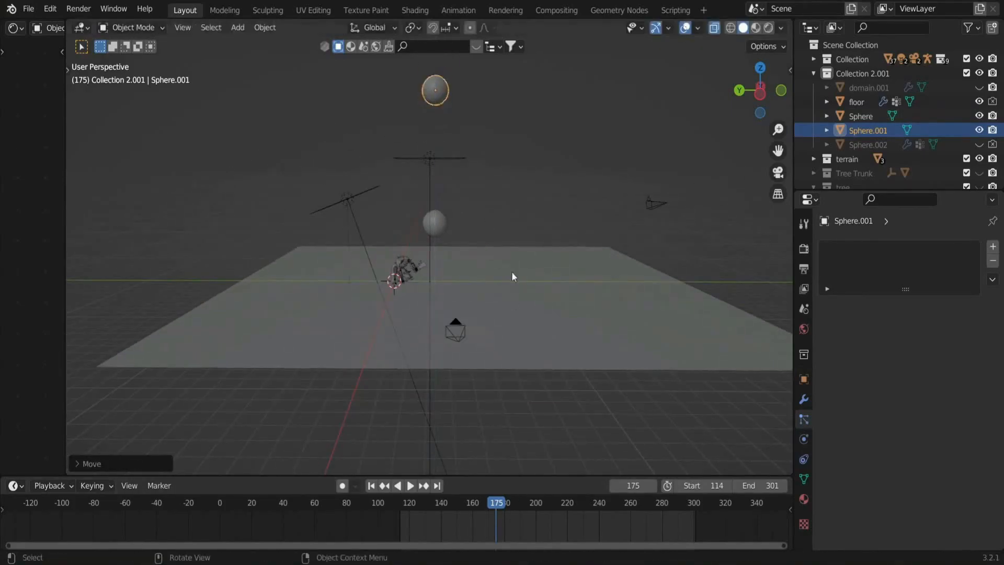
Add a particle system to the lower sphere with 20 particles, frame start 165, end 180.8 and lifetime 20.
scroll(511, 271, up, 1)
click(448, 212)
click(993, 247)
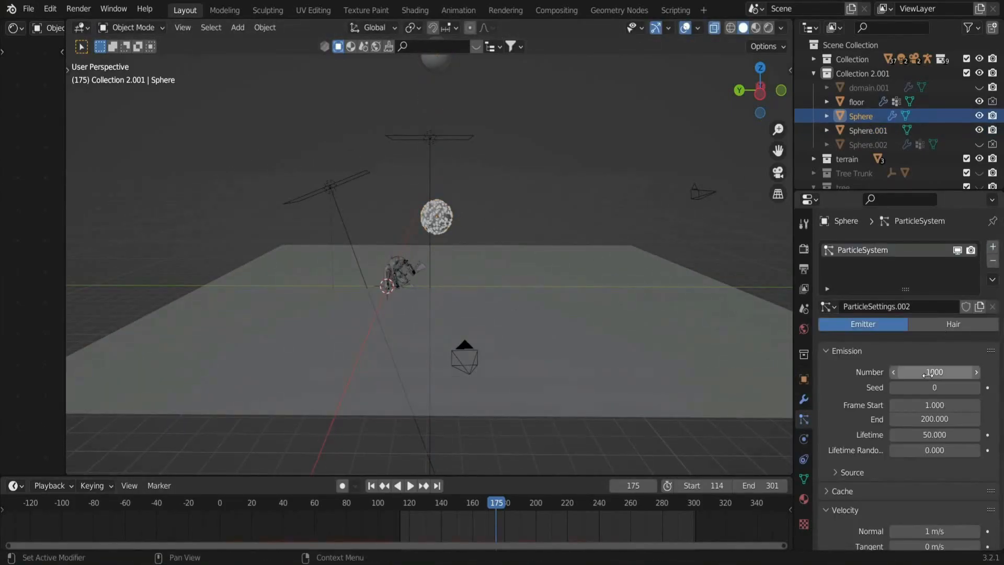
text(20)
key(Return)
click(928, 404)
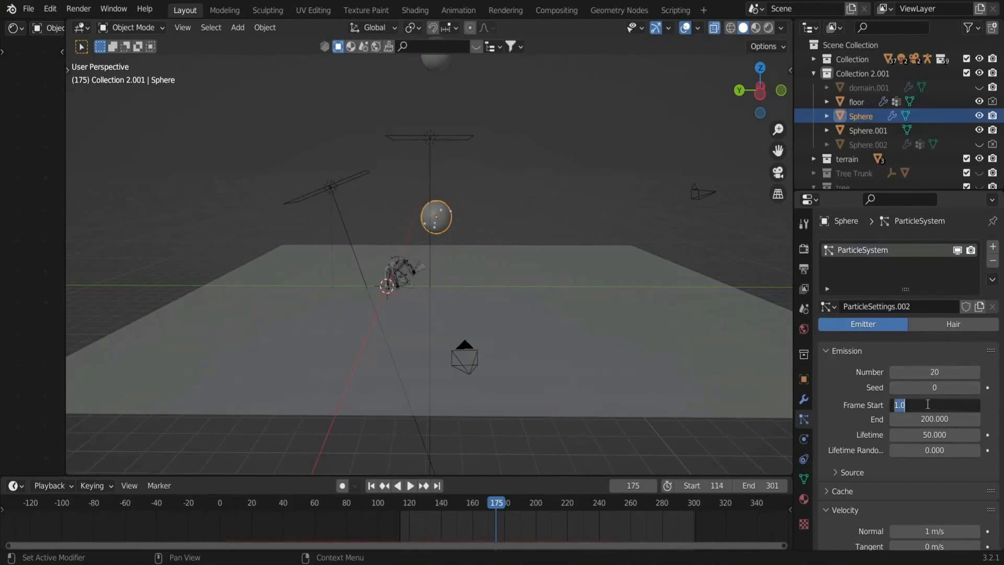
click(927, 418)
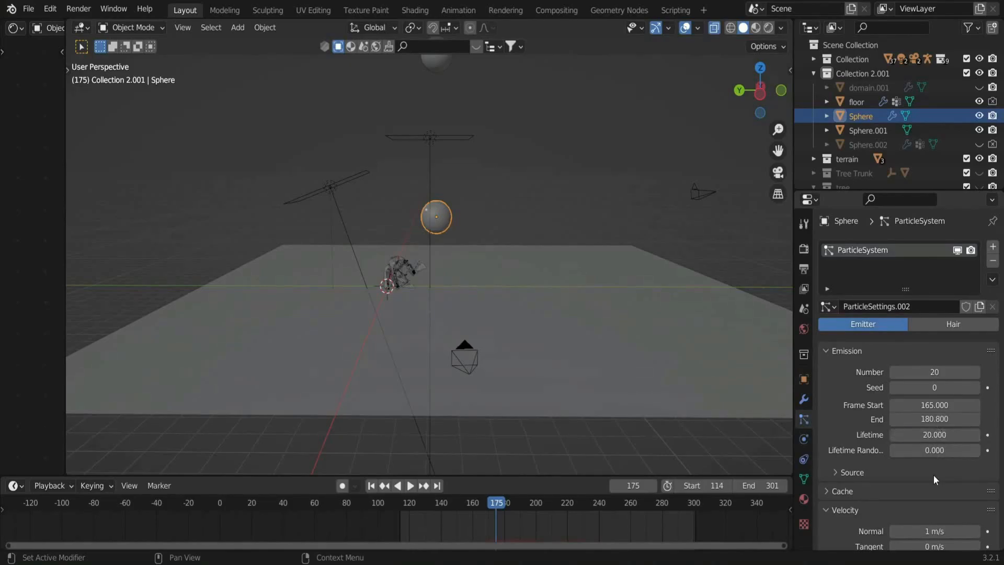
Set the particles' object-aligned Z velocity to -10 m/s and render them as instances of the upper sphere.
scroll(935, 480, down, 4)
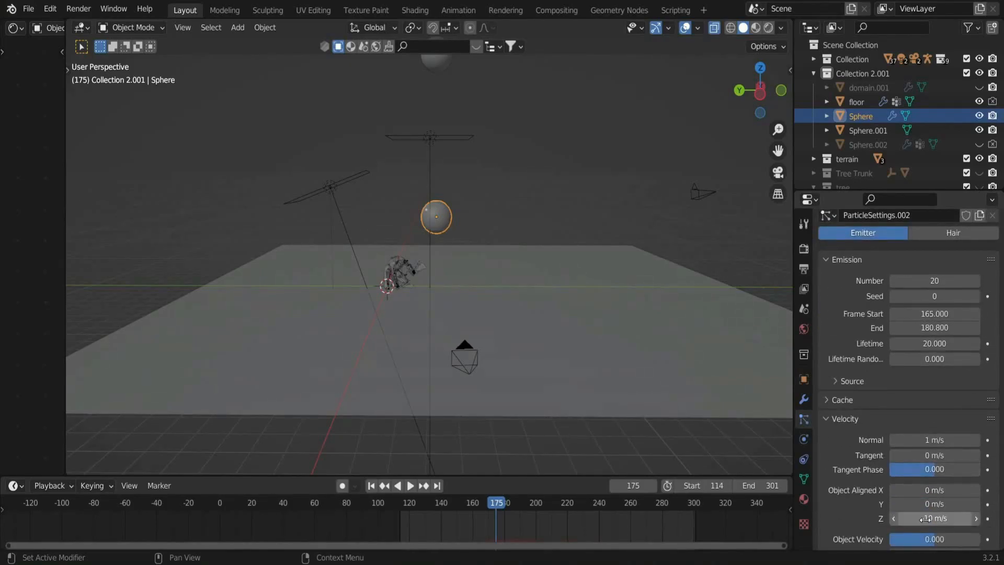
scroll(928, 486, down, 13)
click(931, 450)
click(921, 370)
scroll(941, 487, down, 4)
click(971, 464)
click(436, 57)
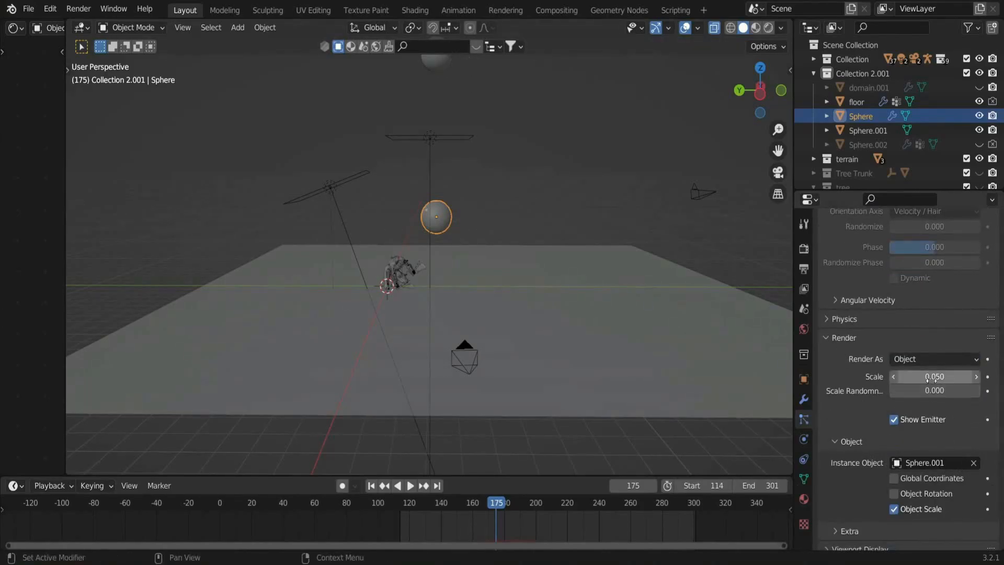
In Edit Mode, select the cap of faces at the bottom of the emitter sphere with circle select.
scroll(923, 460, down, 10)
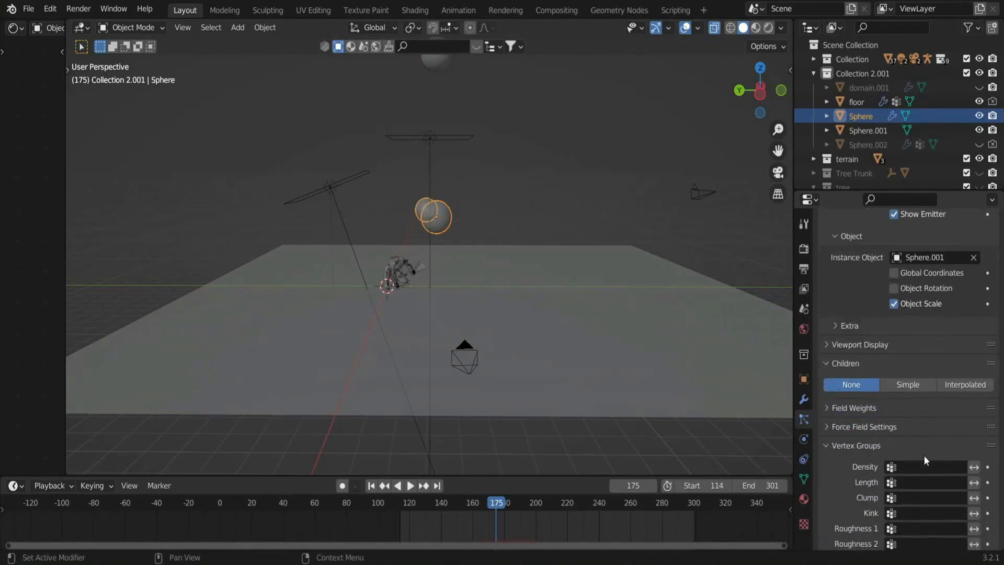
scroll(351, 202, up, 2)
key(Tab)
scroll(471, 198, up, 3)
key(c)
mouse_move(437, 105)
shift+mouse_down()
mouse_move(459, 99)
mouse_move(478, 117)
mouse_move(422, 126)
mouse_move(471, 130)
mouse_move(426, 137)
mouse_move(444, 170)
mouse_move(498, 143)
shift+mouse_up()
key(Escape)
mouse_move(498, 144)
middle_down()
mouse_move(538, 146)
mouse_move(519, 148)
middle_up()
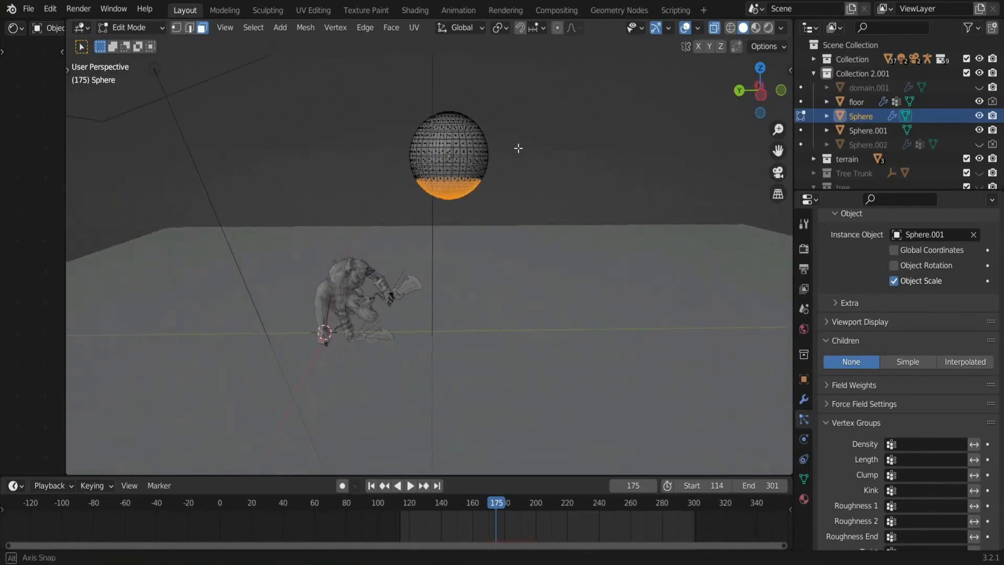
Create a vertex group on the emitter sphere and assign the selected bottom faces with weight 1.
click(804, 478)
click(988, 238)
click(842, 332)
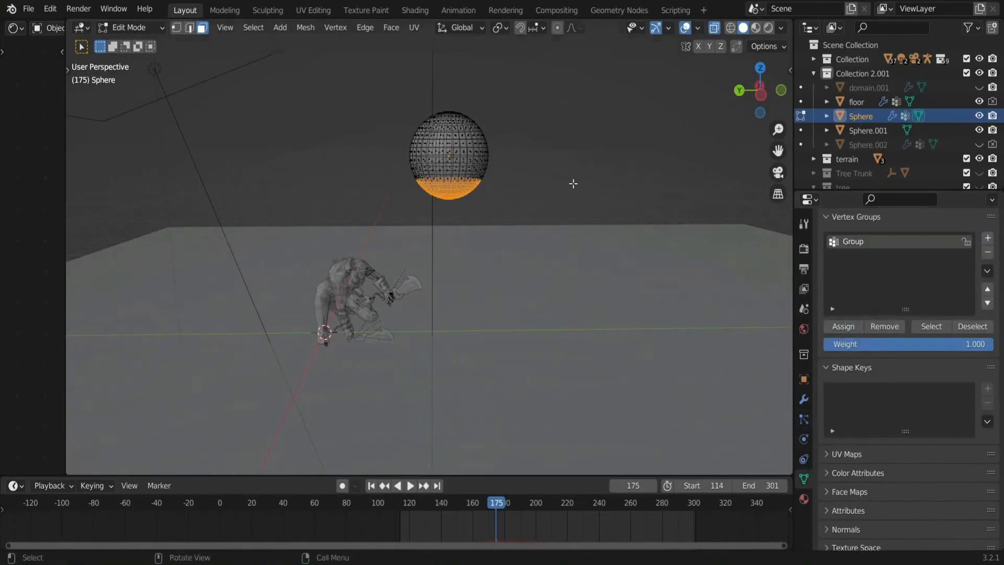
key(Tab)
key(Tab)
click(840, 325)
key(Tab)
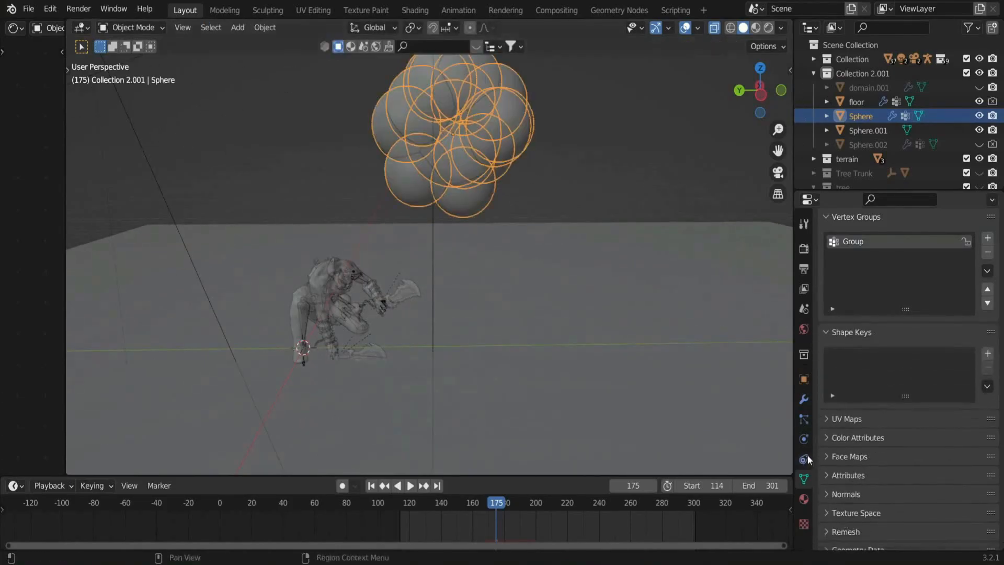
Use the vertex group Group for the particle system's density and length.
click(804, 419)
scroll(907, 430, down, 15)
click(913, 391)
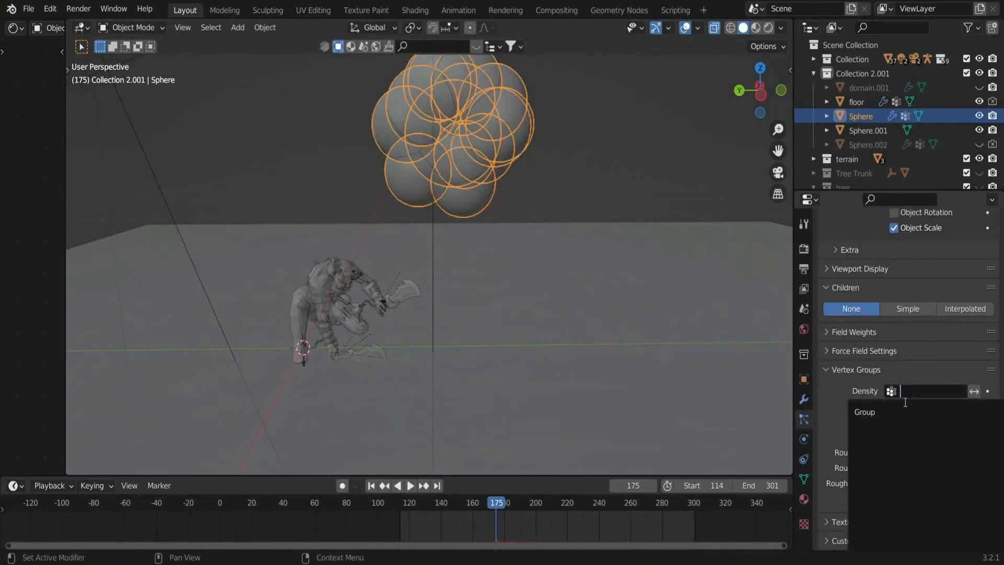
click(915, 410)
click(912, 405)
click(873, 260)
scroll(582, 278, down, 2)
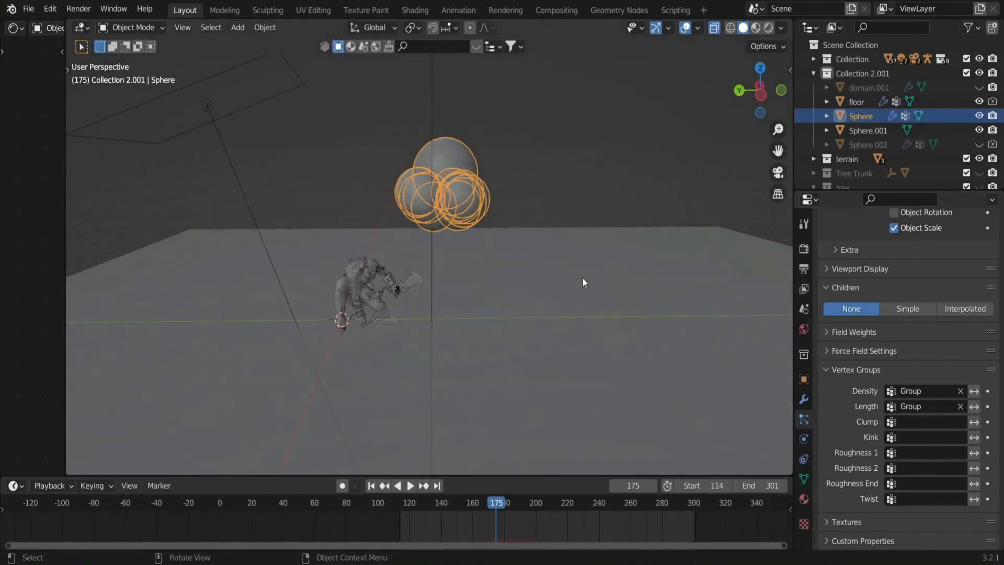
Play the animation from frame 175 to check how the particles fall from the sphere.
scroll(583, 278, down, 1)
middle_drag(583, 278, 588, 275)
key(space)
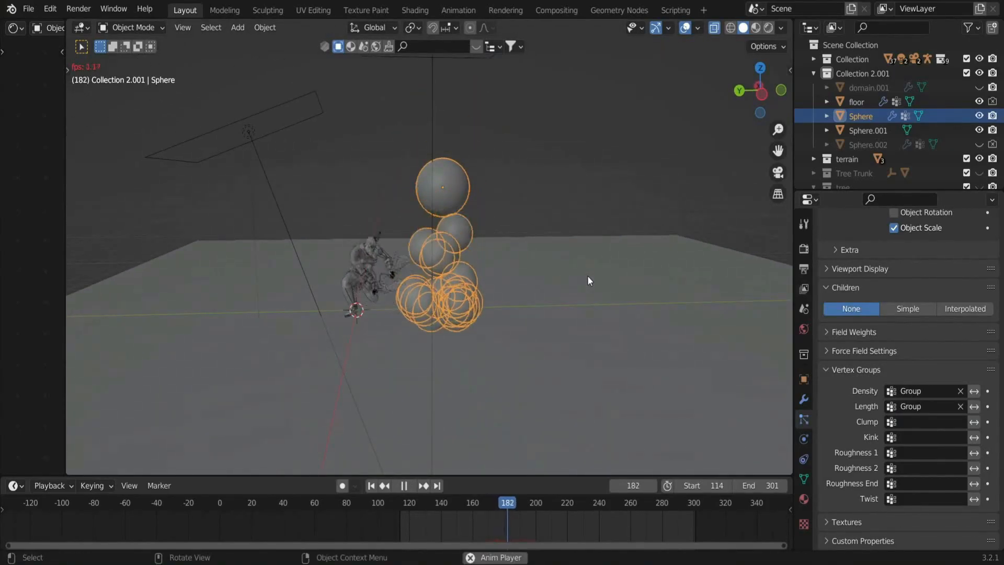
key(space)
middle_drag(588, 275, 746, 266)
click(804, 399)
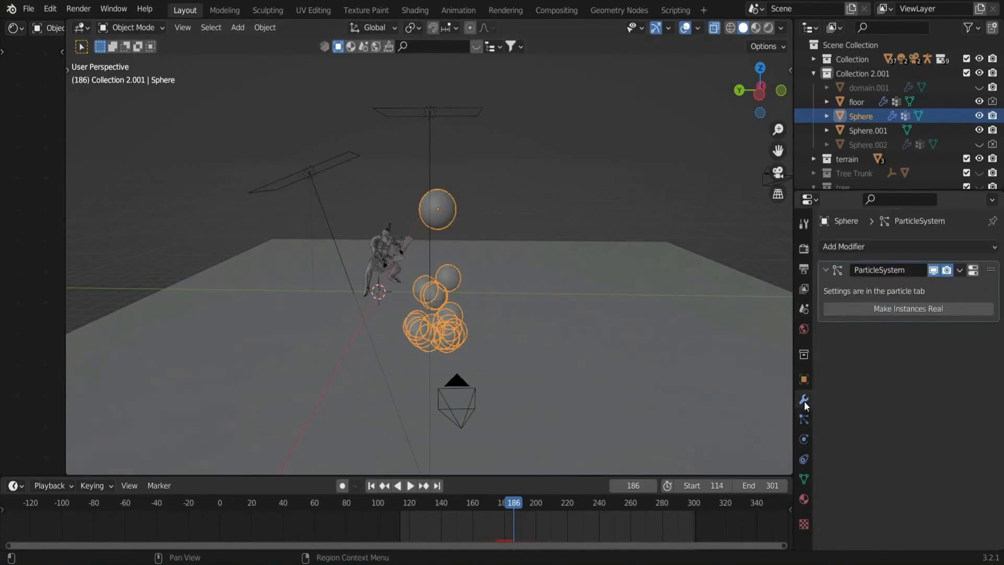
click(853, 250)
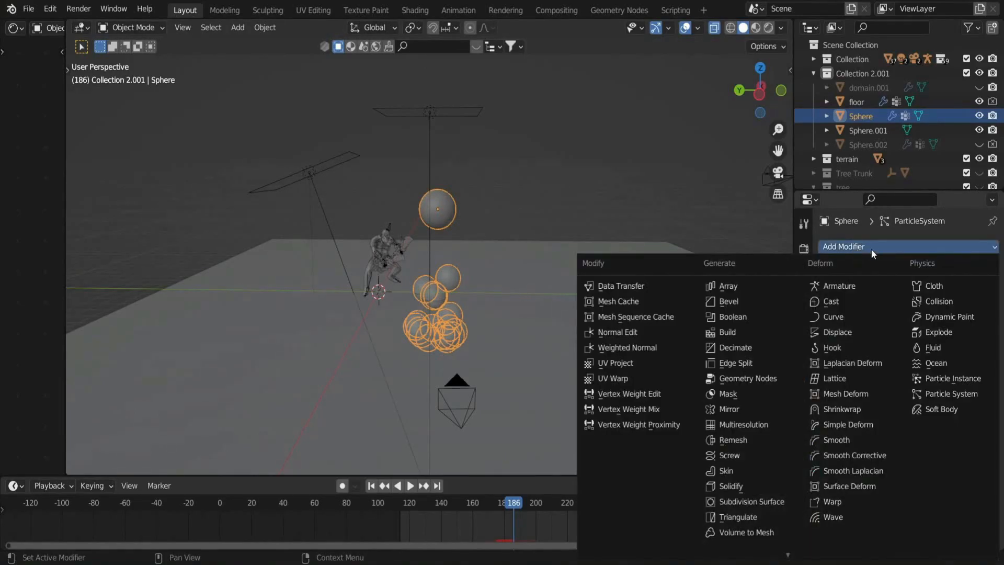
click(861, 249)
Add Dynamic Paint physics to the emitter sphere and make it a brush.
click(804, 439)
click(806, 439)
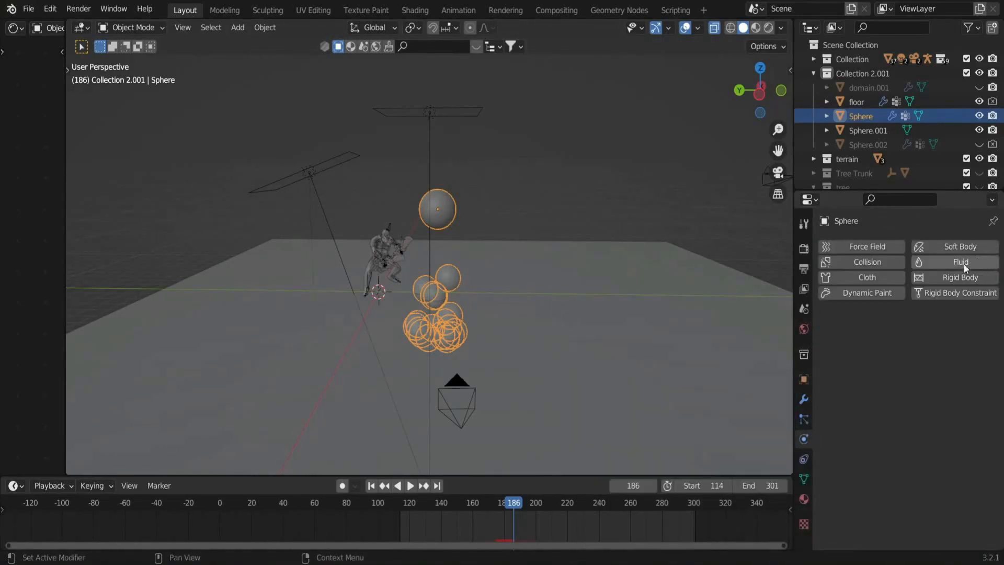
click(880, 291)
click(939, 400)
click(928, 432)
click(926, 440)
Set the brush's paint source to Particle System, choose ParticleSystem and set the effect solid radius to 0.4.
scroll(924, 418, down, 5)
click(933, 439)
click(928, 457)
scroll(923, 455, down, 1)
click(933, 442)
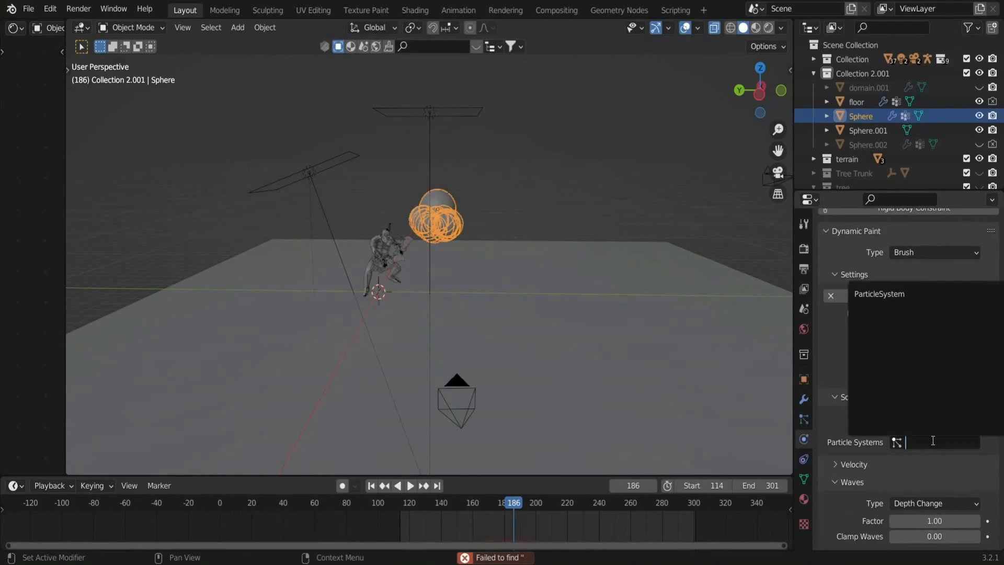
click(905, 292)
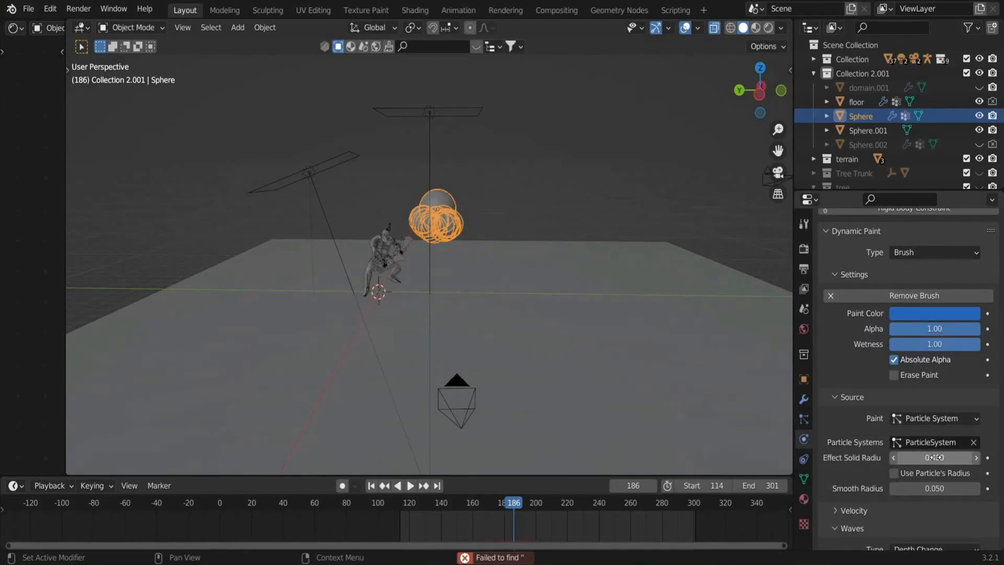
scroll(940, 385, up, 2)
scroll(939, 387, down, 5)
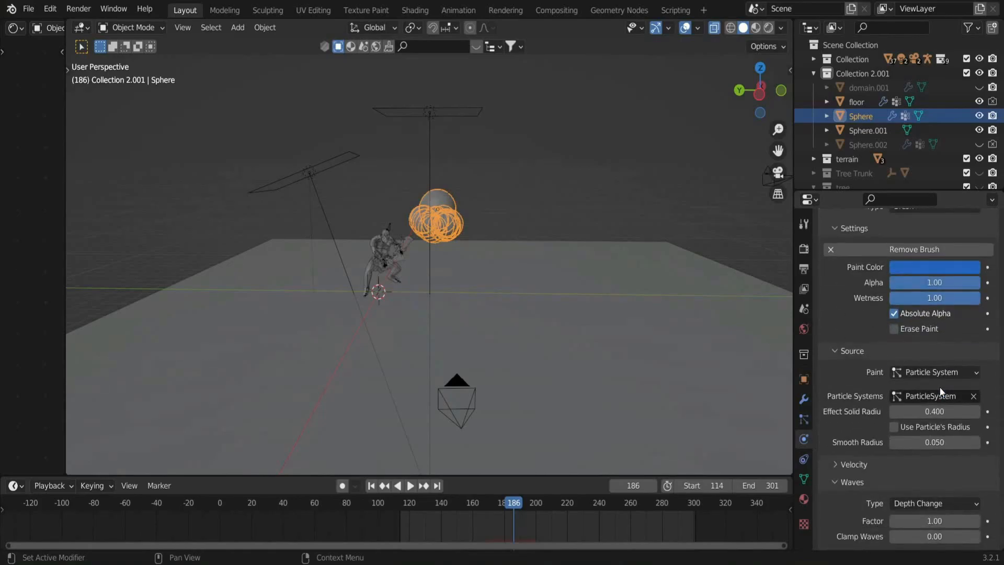
Duplicate the emitter sphere and place the copy about 11 m away in the negative Y direction.
click(833, 463)
click(833, 461)
click(833, 482)
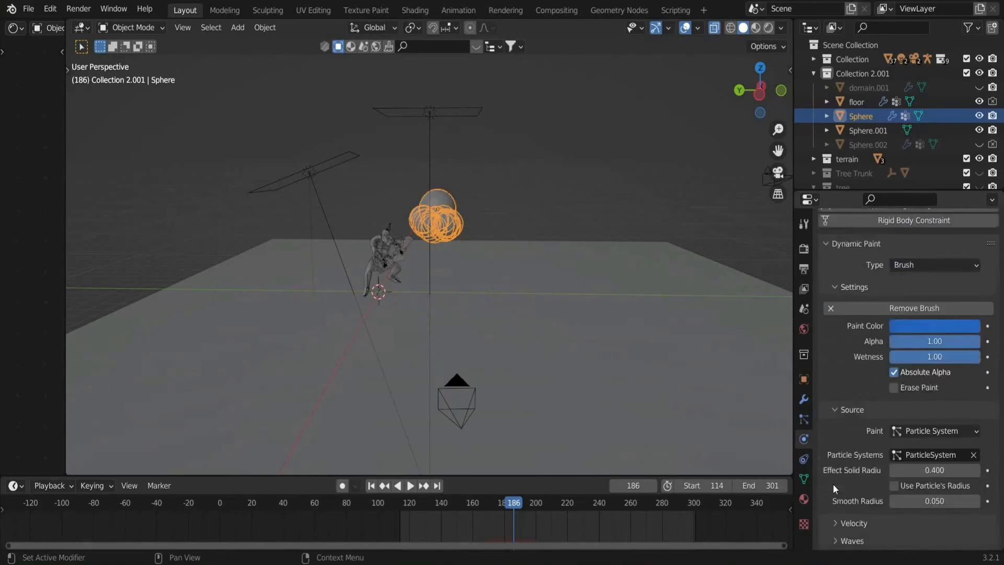
scroll(862, 528, up, 3)
scroll(871, 356, up, 5)
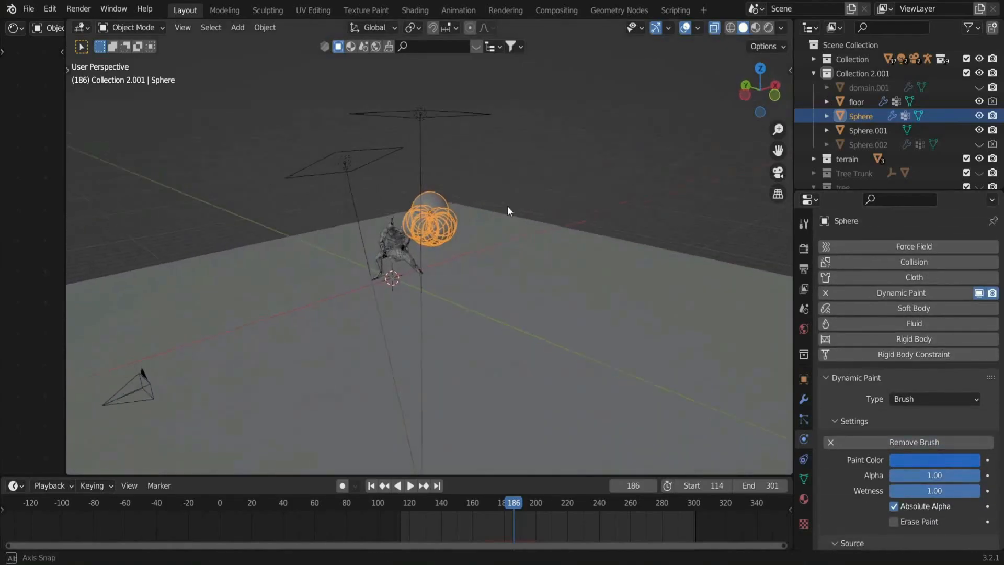
scroll(572, 194, down, 2)
scroll(572, 194, up, 3)
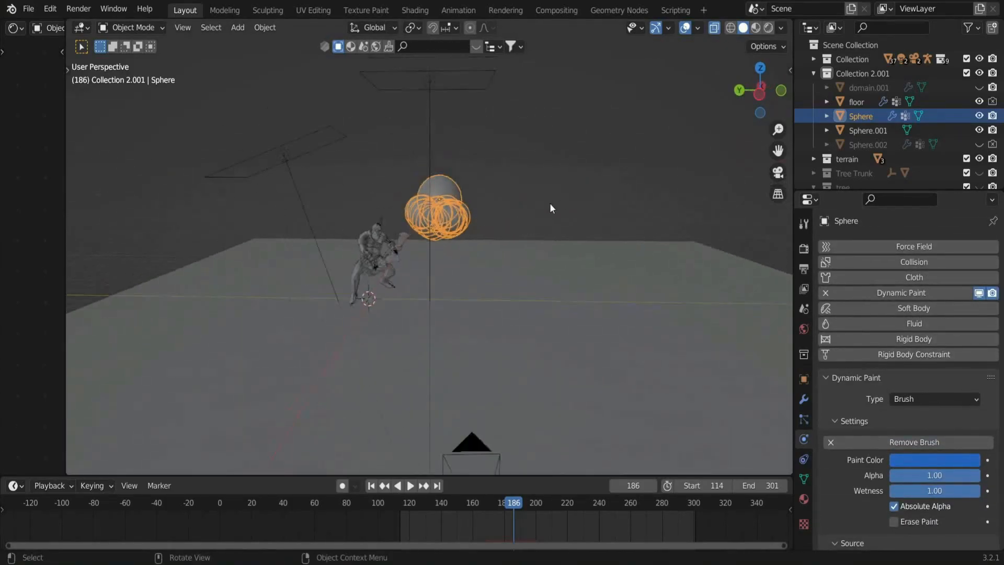
scroll(550, 204, down, 2)
key(shift+d)
key(y)
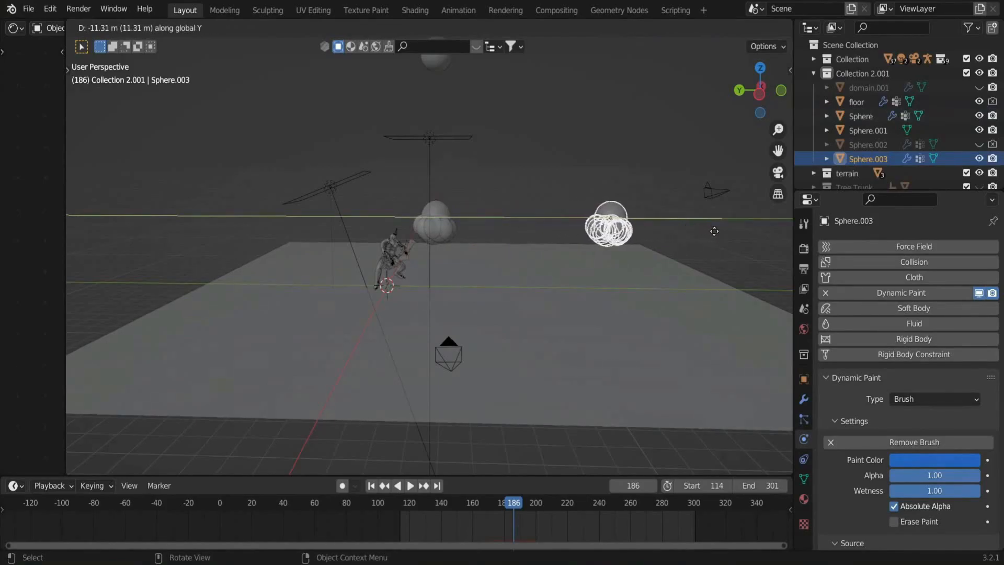
click(717, 231)
At frame 275, move the duplicated sphere back along the Y axis so it sits closer to Kratos's position.
drag(654, 504, 642, 504)
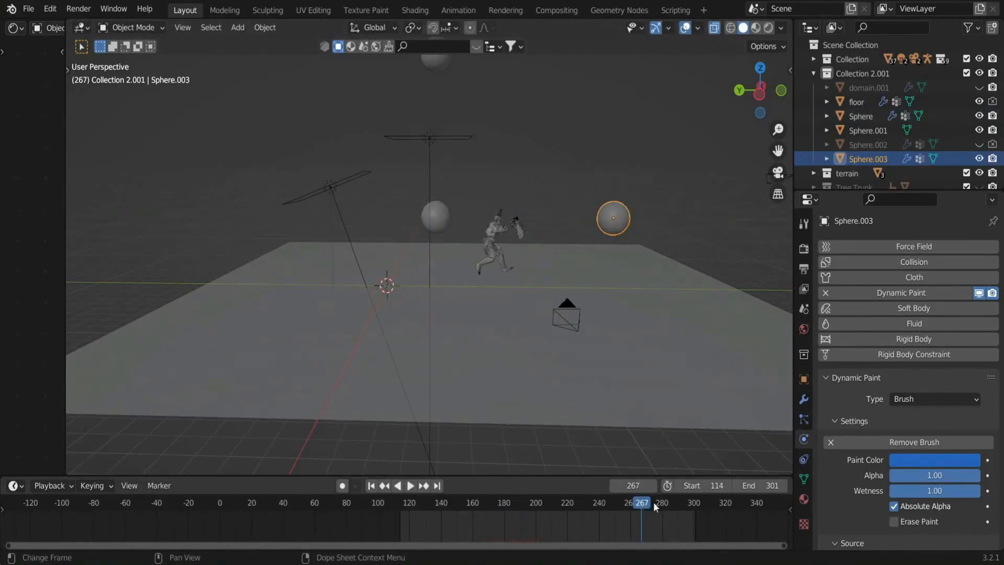
click(654, 505)
scroll(610, 222, up, 1)
middle_drag(610, 224, 607, 212)
key(g)
key(y)
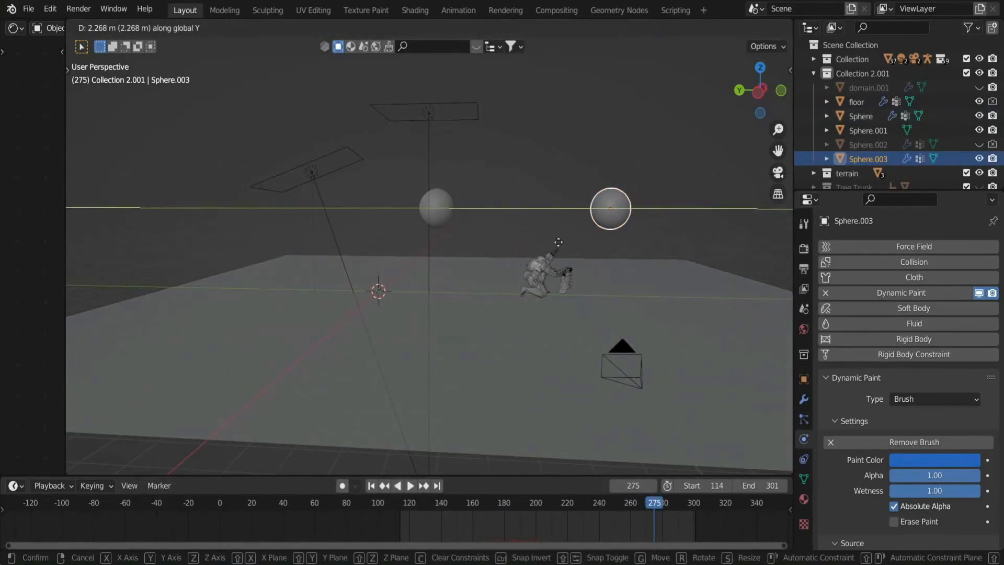
click(537, 252)
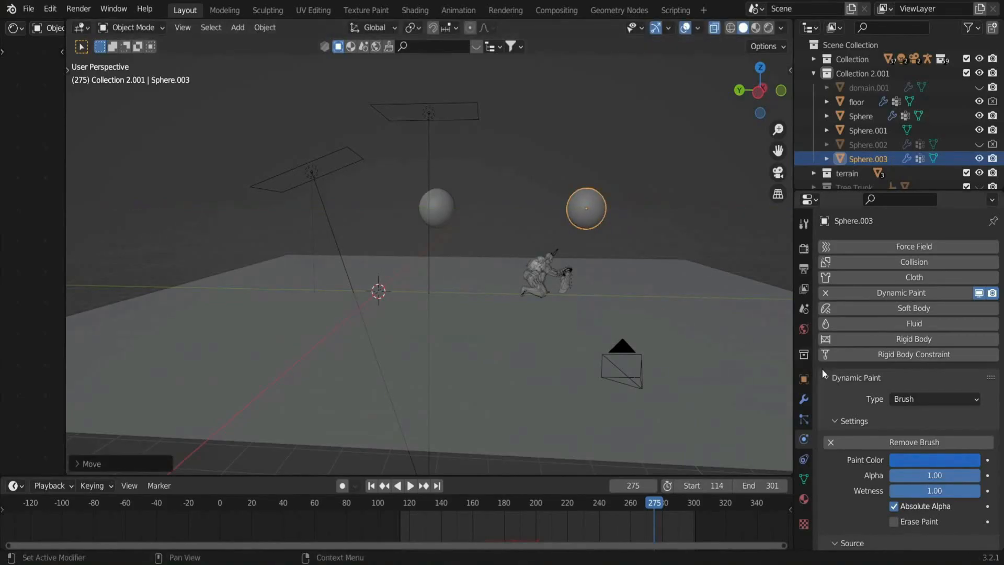
Set the duplicated sphere's particle emission to frames 265 to 280 and its velocity randomize to 1.
scroll(670, 241, down, 1)
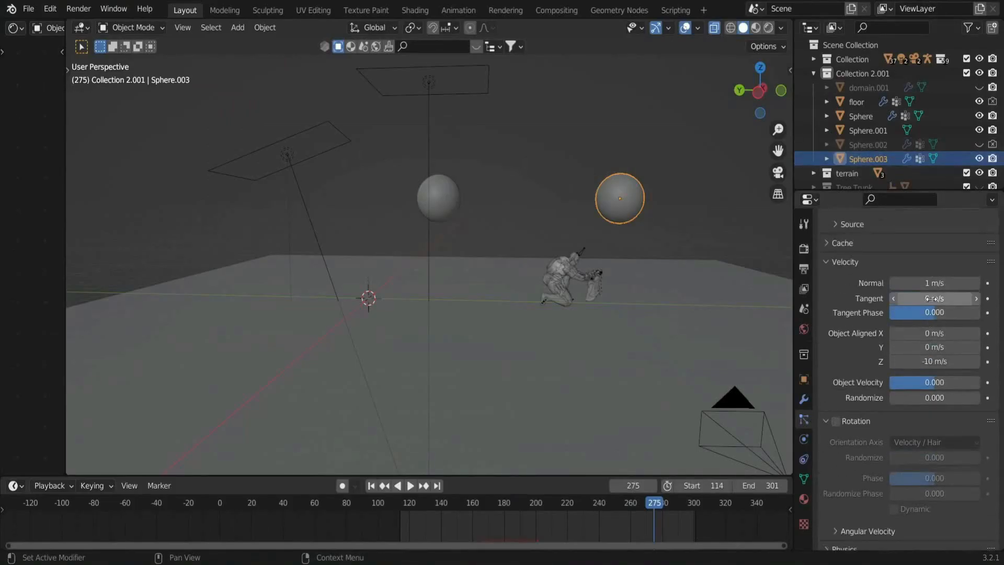
scroll(929, 324, up, 10)
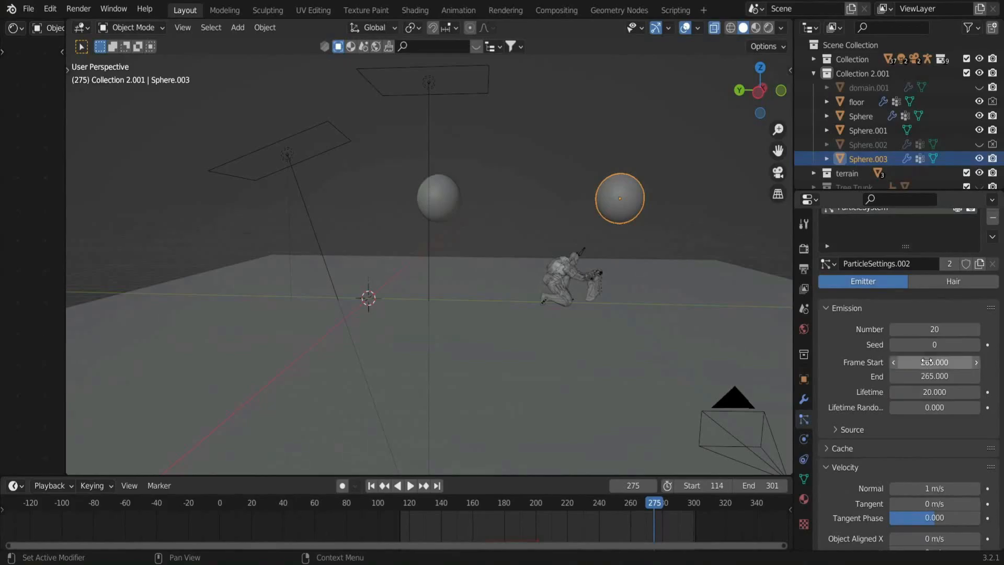
scroll(929, 377, down, 9)
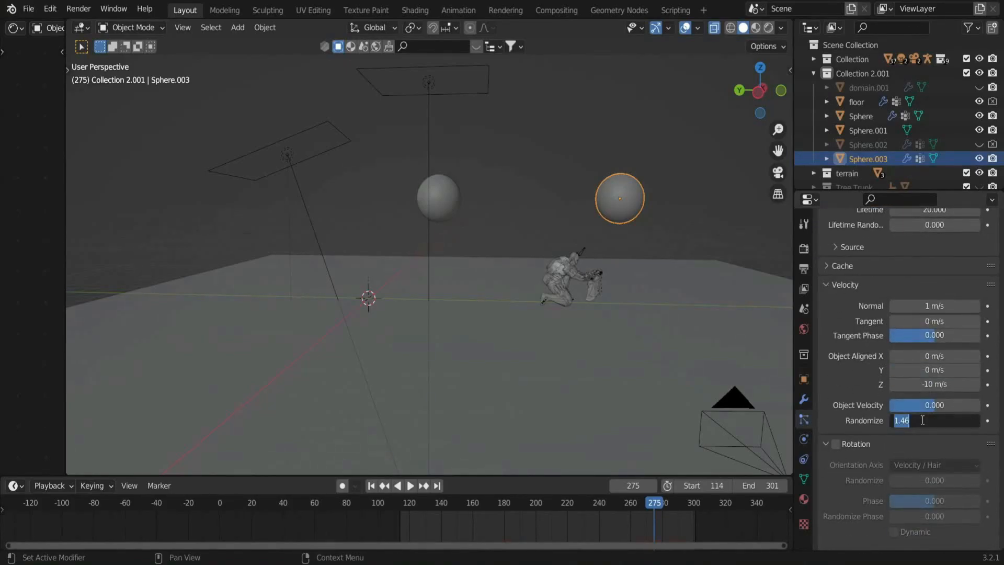
click(438, 198)
click(620, 198)
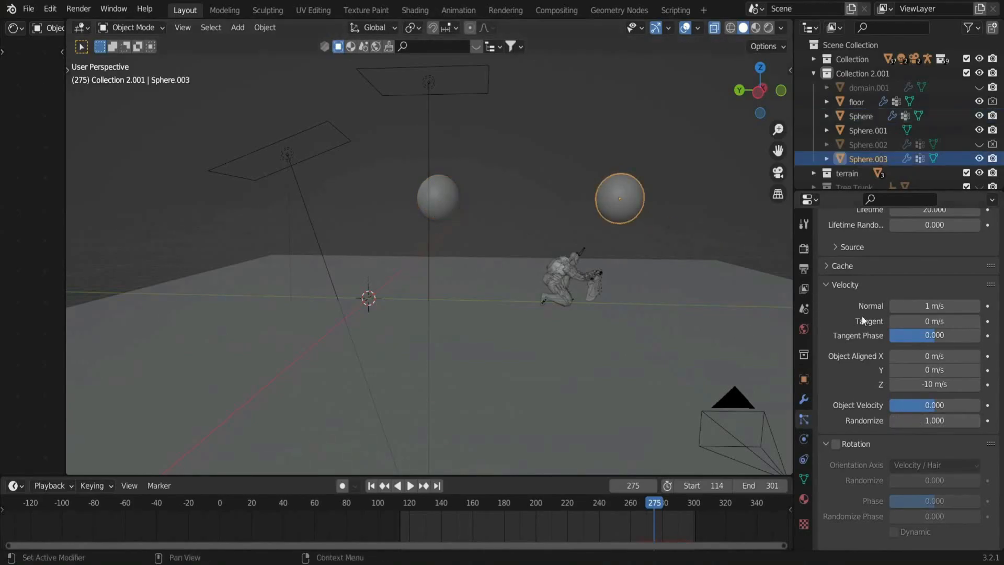
scroll(952, 373, down, 20)
scroll(951, 369, down, 6)
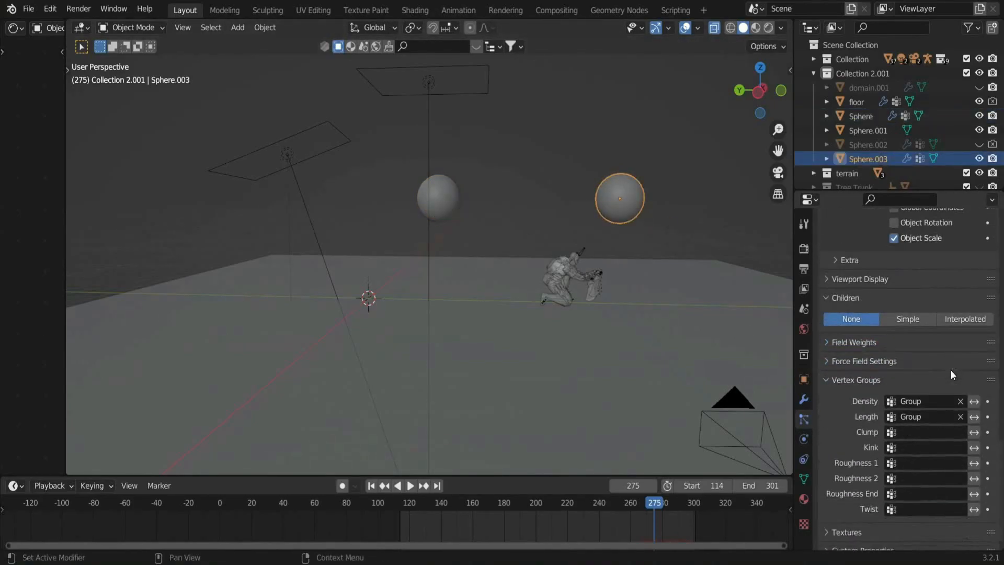
scroll(951, 369, up, 20)
scroll(950, 370, up, 8)
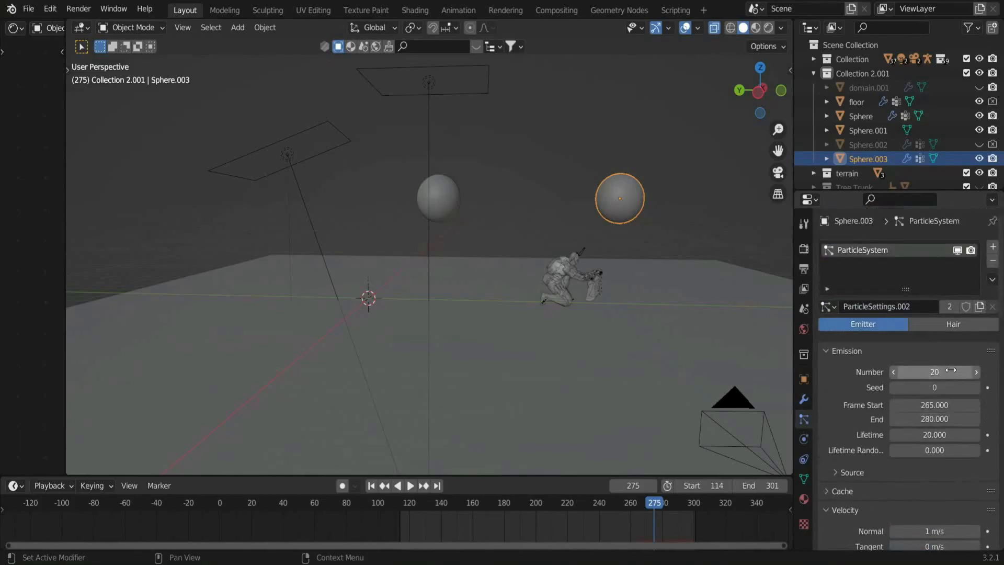
Make the floor a Dynamic Paint canvas with frames 160 to 280 and surface type Weight.
click(805, 404)
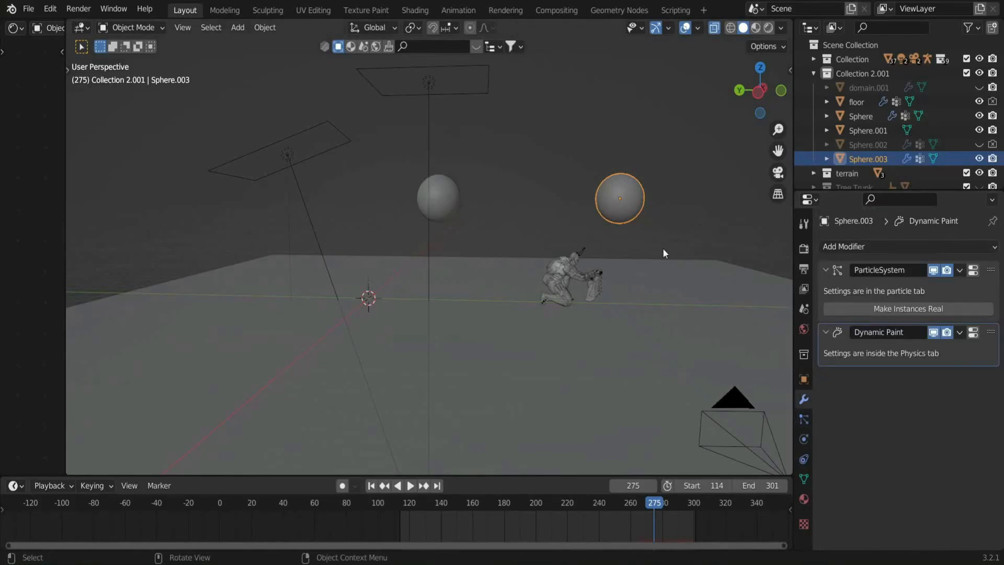
scroll(662, 250, down, 3)
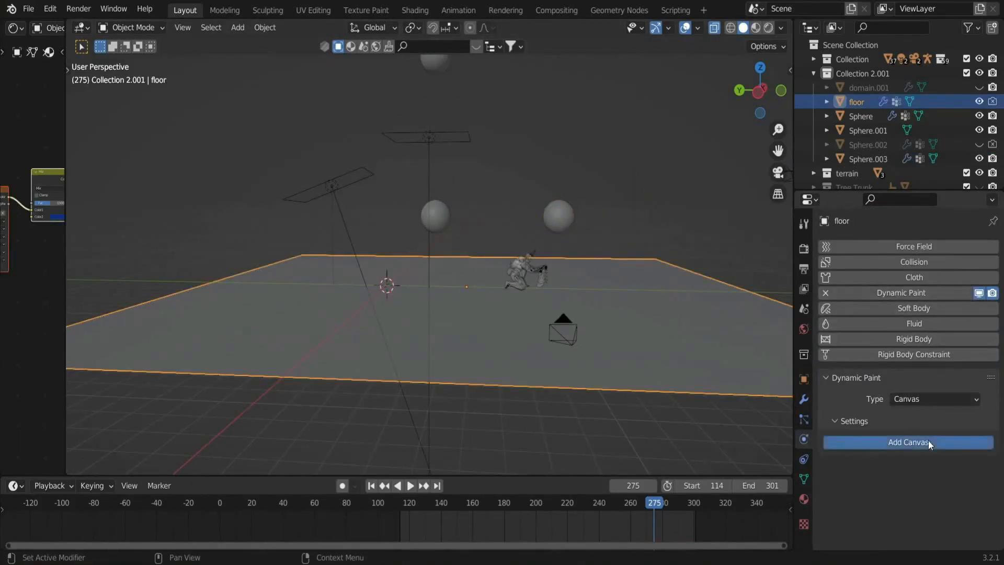
click(928, 440)
scroll(933, 360, down, 8)
click(935, 349)
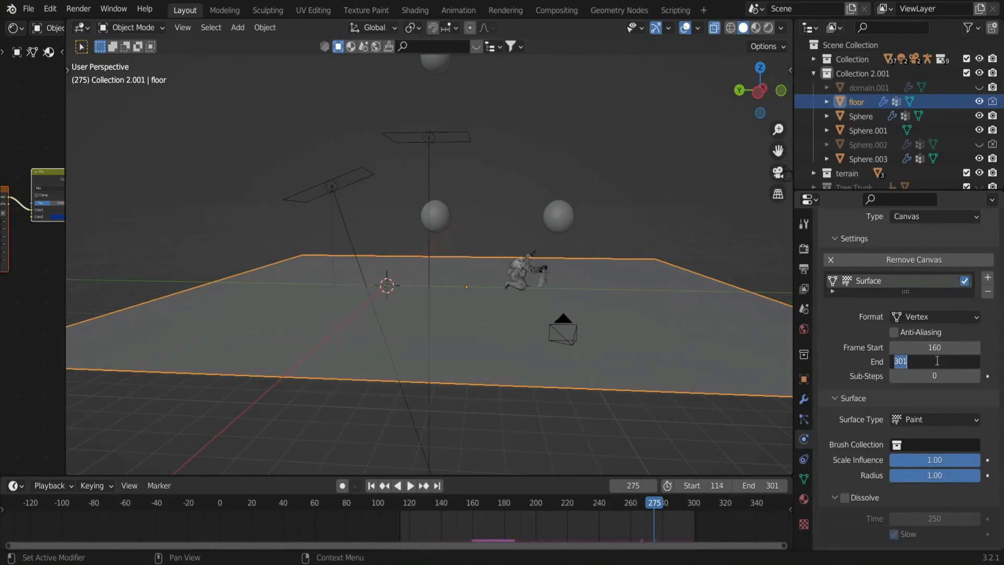
click(933, 421)
click(925, 494)
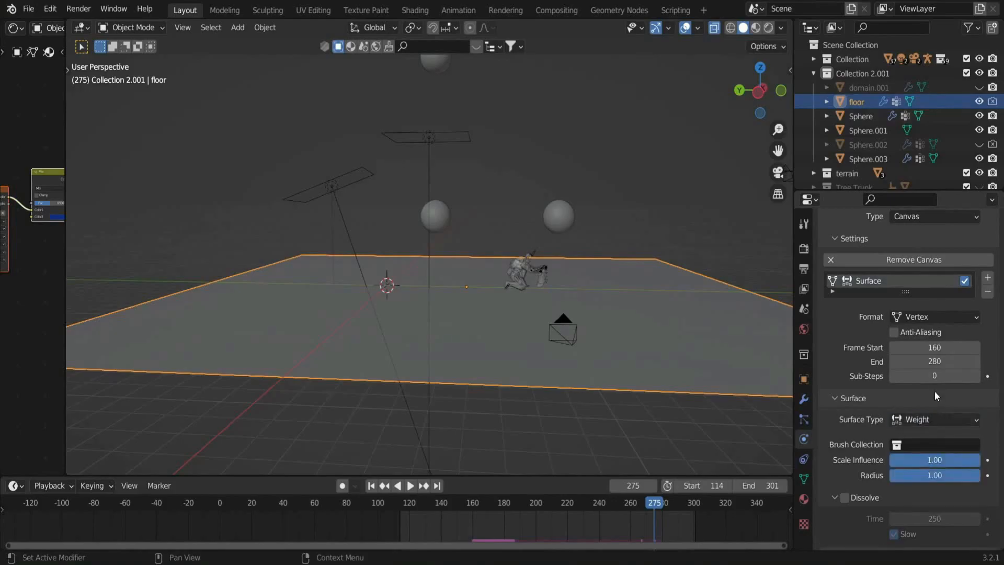
Enable Dissolve on the floor's paint surface with a time of 15 and output the weights to vertex group dp_weight.
scroll(935, 382, down, 6)
click(845, 361)
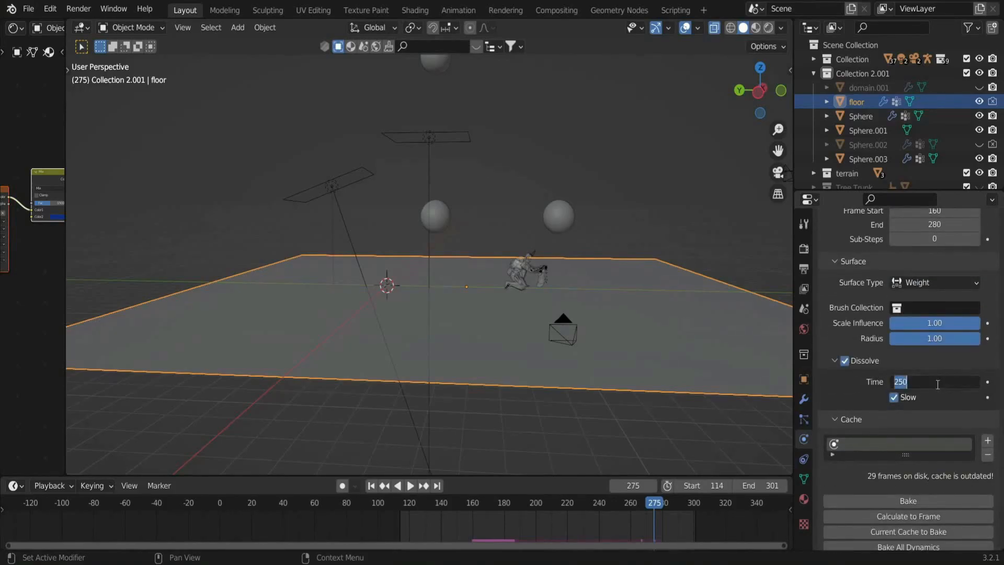
scroll(933, 383, down, 4)
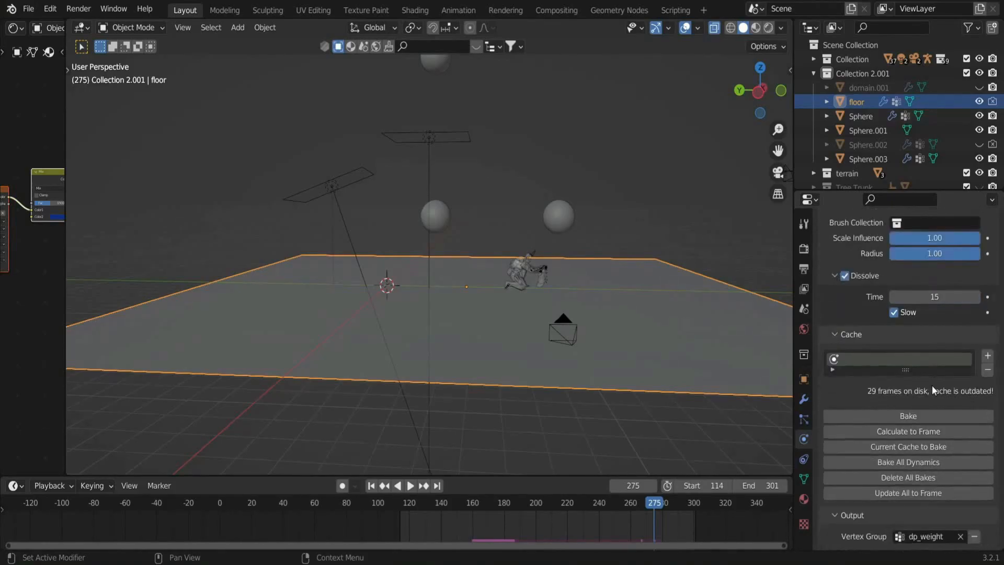
click(974, 535)
scroll(874, 407, up, 15)
click(826, 360)
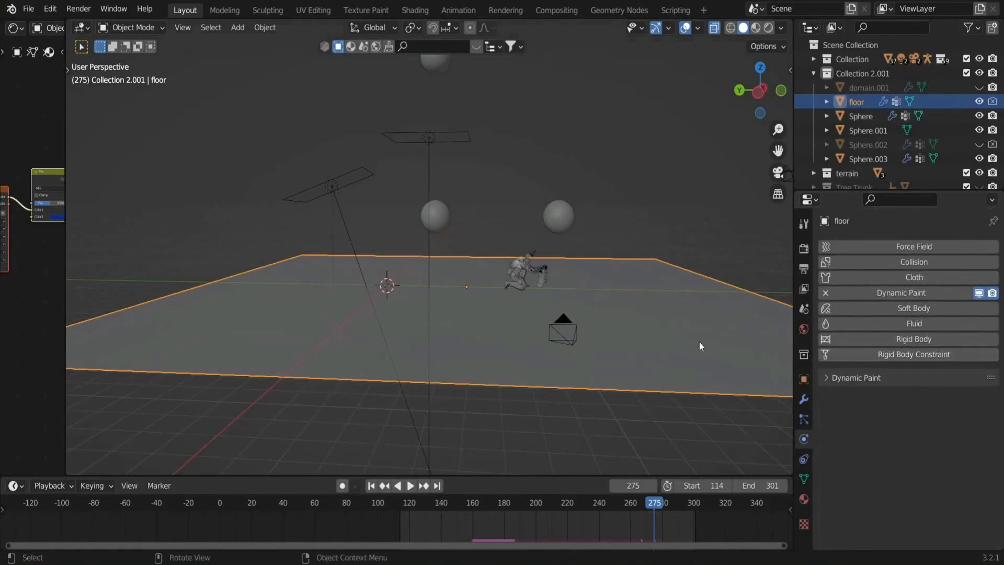
Play the animation with the floor in Weight Paint mode to check the painted weights, and review the first emitter sphere's particle settings.
click(132, 27)
click(135, 103)
key(space)
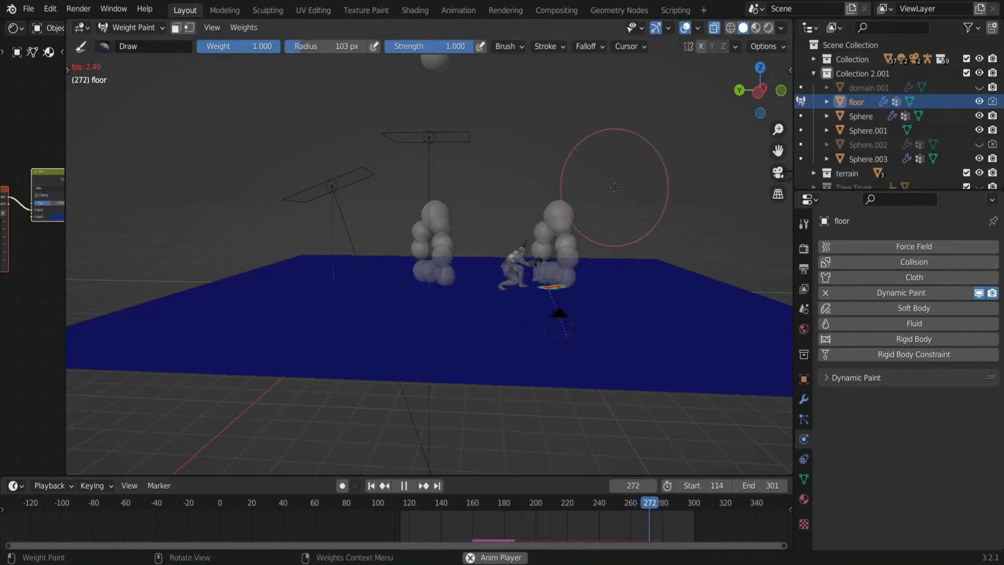
mouse_move(614, 187)
middle_down()
mouse_move(601, 168)
mouse_move(601, 359)
mouse_move(499, 321)
middle_up()
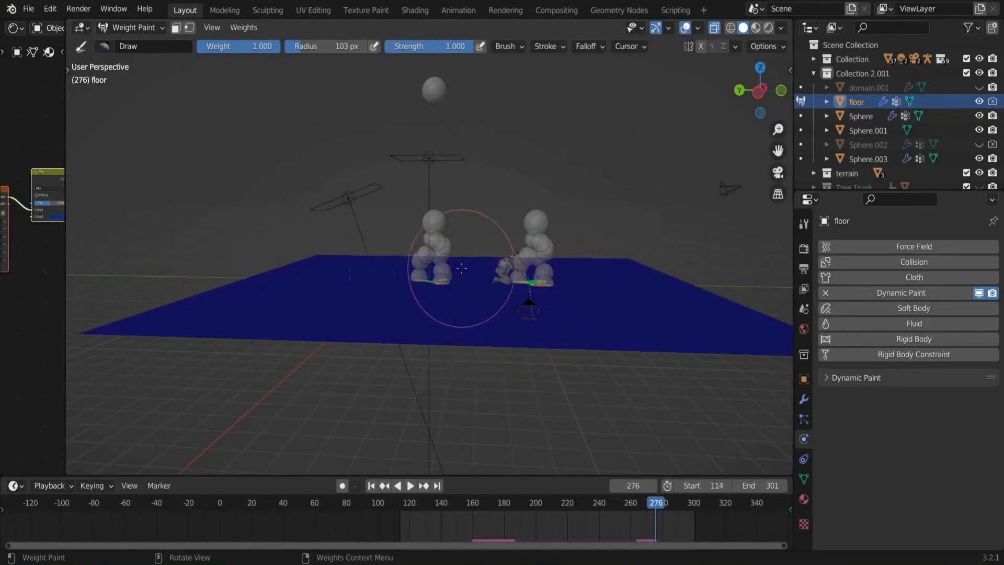
click(122, 27)
click(131, 42)
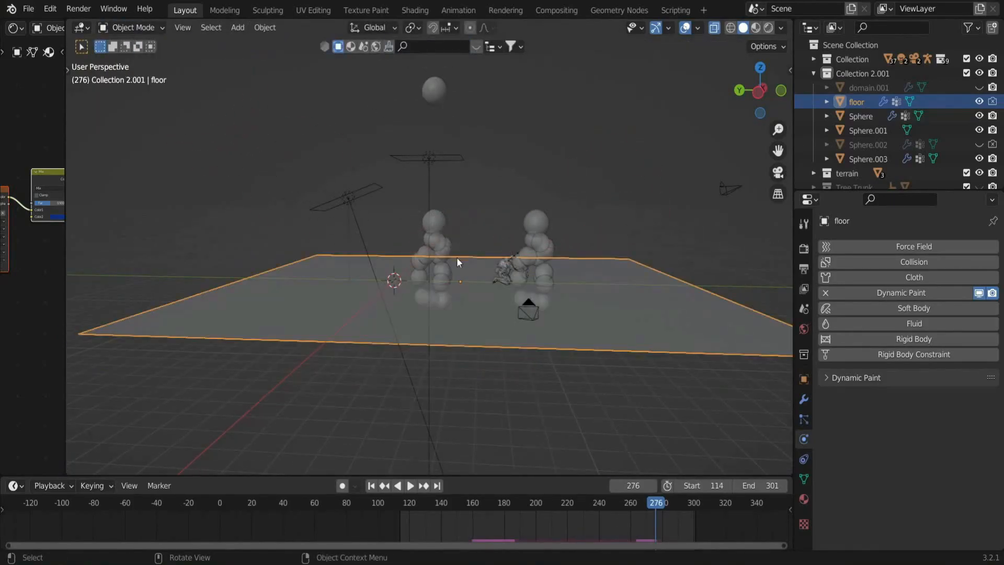
click(443, 219)
click(804, 420)
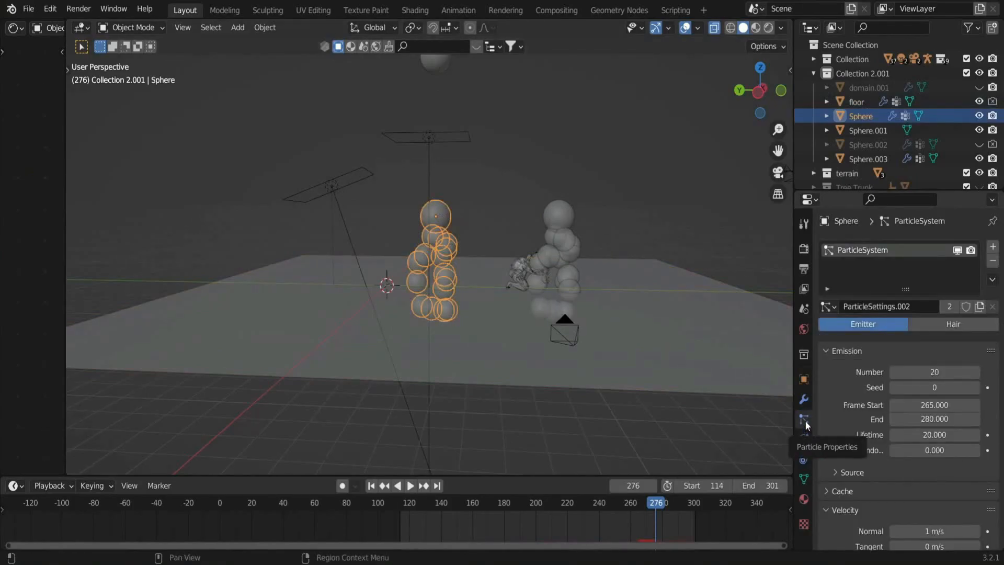
Add Fluid physics to the floor as a Flow object with flow type Fire + Smoke.
click(654, 326)
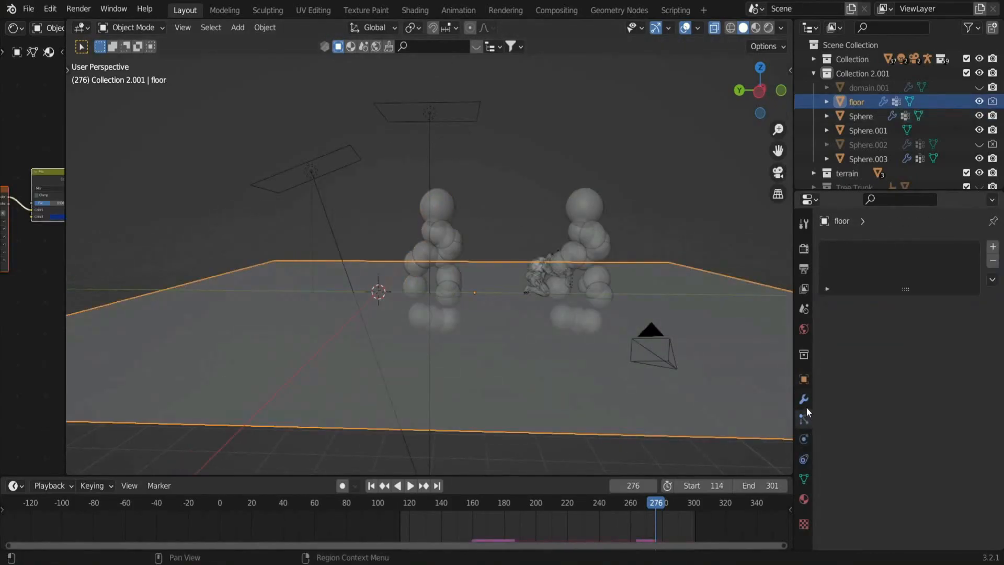
click(804, 439)
click(903, 324)
click(906, 417)
click(903, 465)
scroll(920, 398, down, 5)
click(921, 347)
click(931, 380)
Set the floor flow's sampling substeps to 1, assign vertex group dp_weight and make the flow source planar.
scroll(935, 403, down, 1)
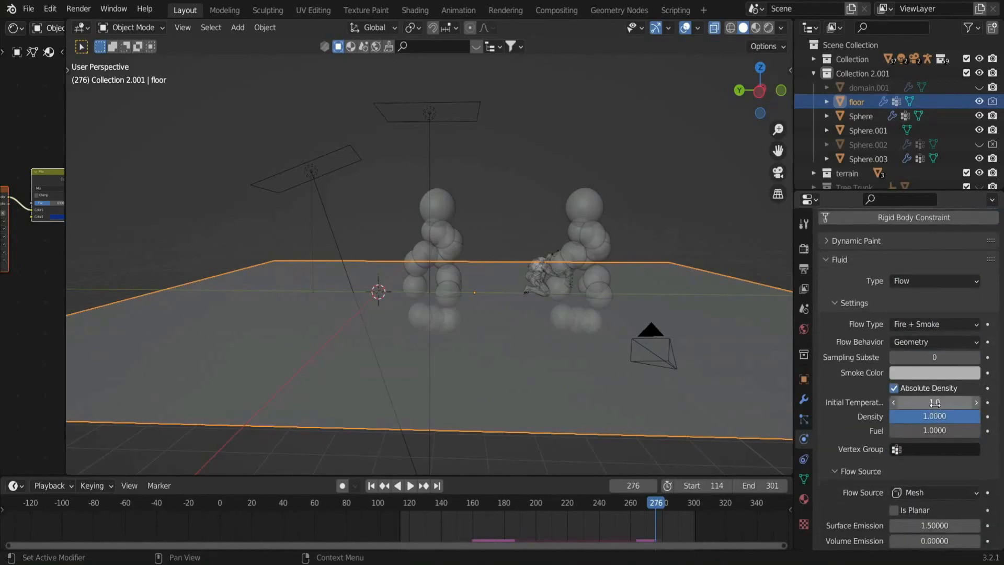
scroll(931, 408, down, 1)
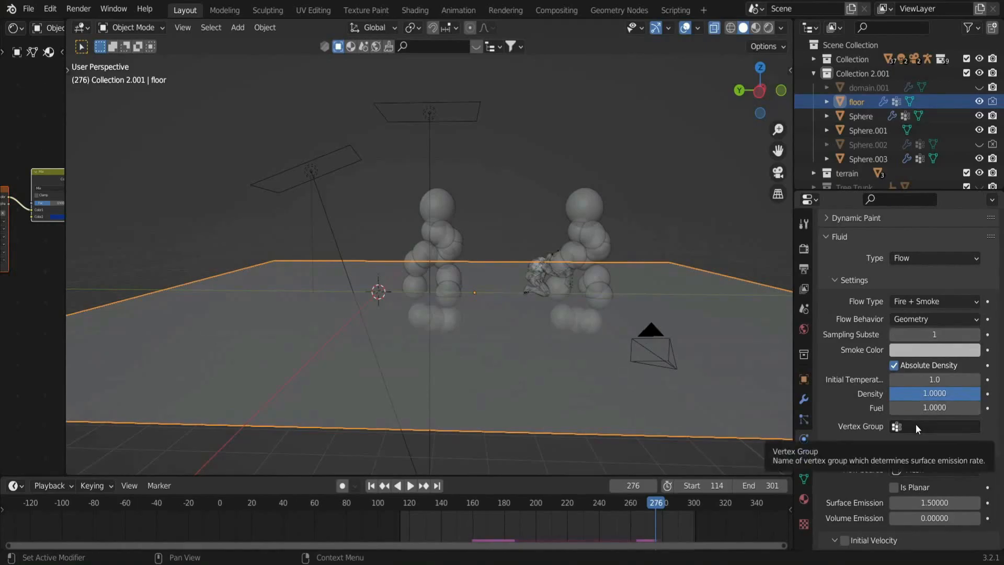
scroll(915, 424, down, 1)
click(919, 406)
click(879, 255)
click(959, 463)
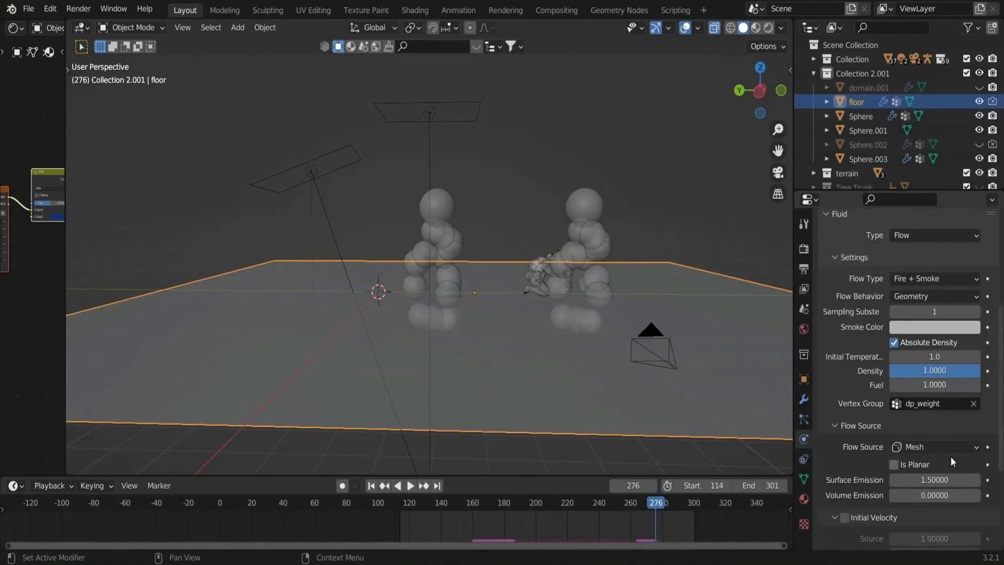
Enable initial velocity on the floor flow with Z at 20 m/s, and enable its texture option using Texture.
scroll(895, 404, down, 6)
click(845, 381)
click(941, 461)
text(20)
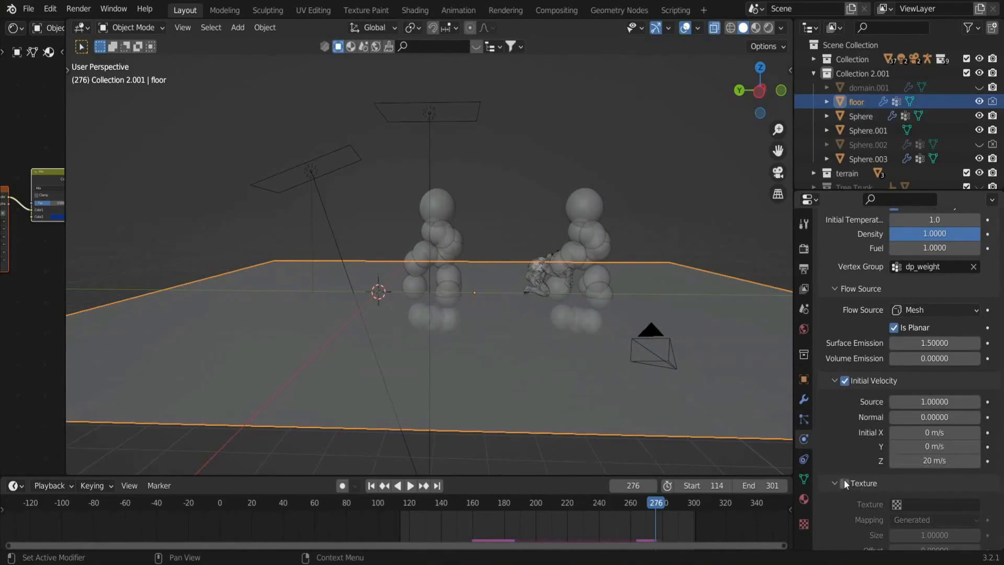
click(844, 483)
click(922, 506)
click(881, 357)
Set the floor flow's fuel to 2 and its initial temperature to 4.
scroll(928, 399, up, 9)
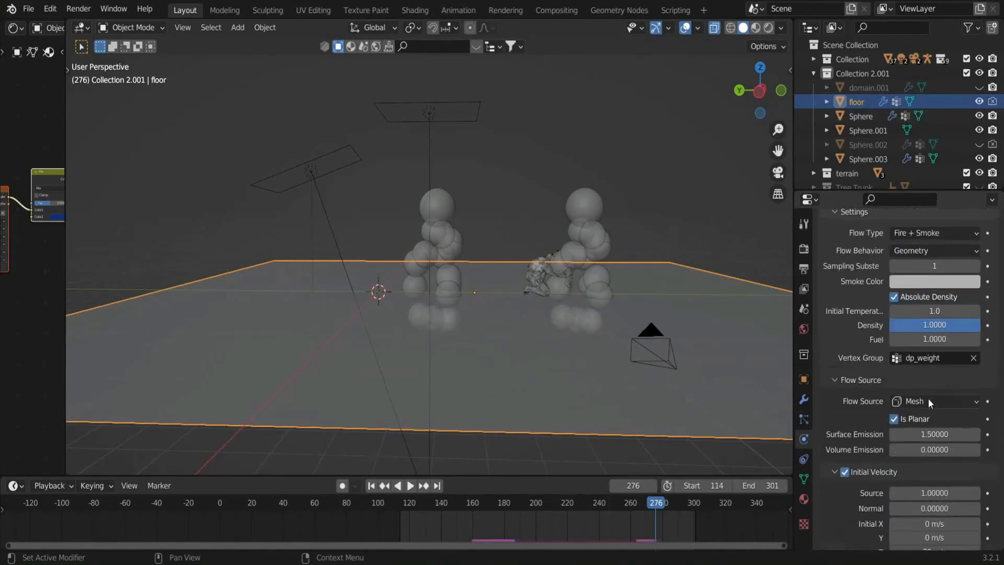
scroll(930, 398, down, 2)
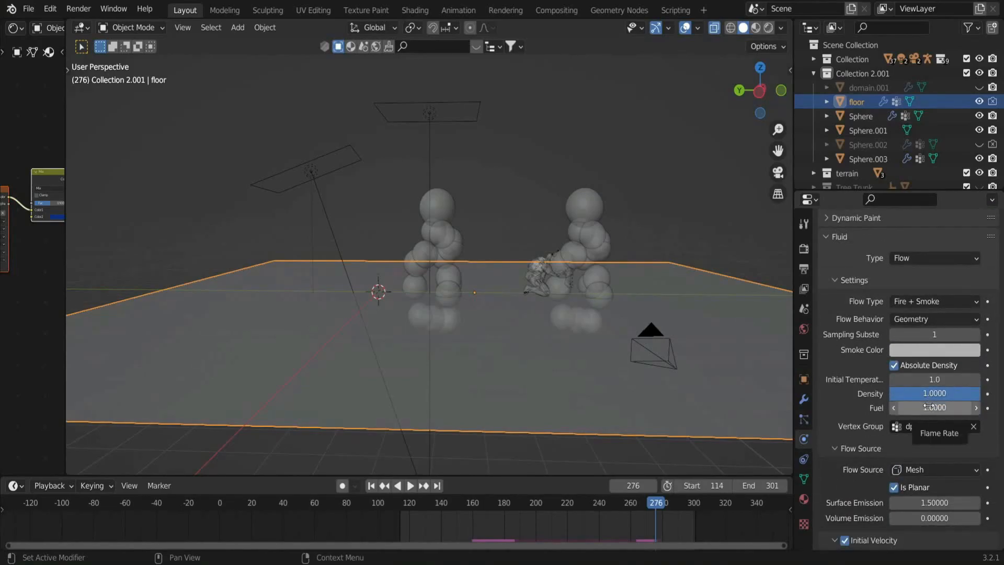
scroll(937, 361, down, 5)
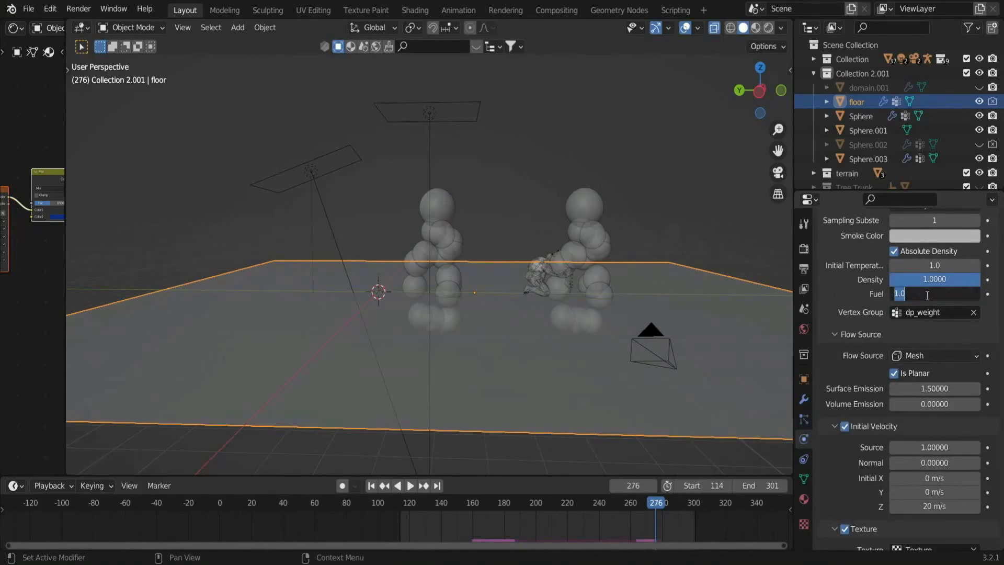
scroll(929, 348, up, 5)
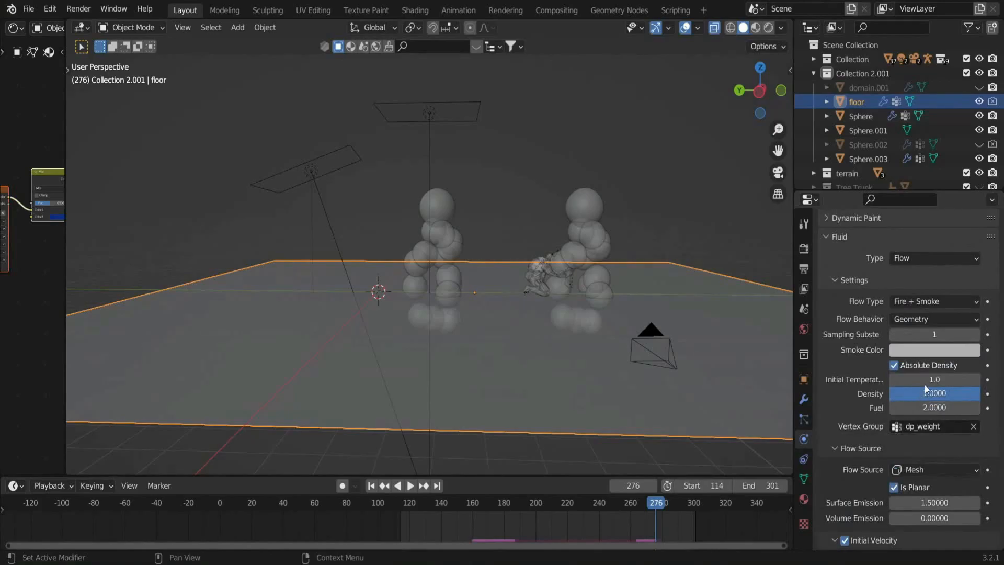
click(927, 379)
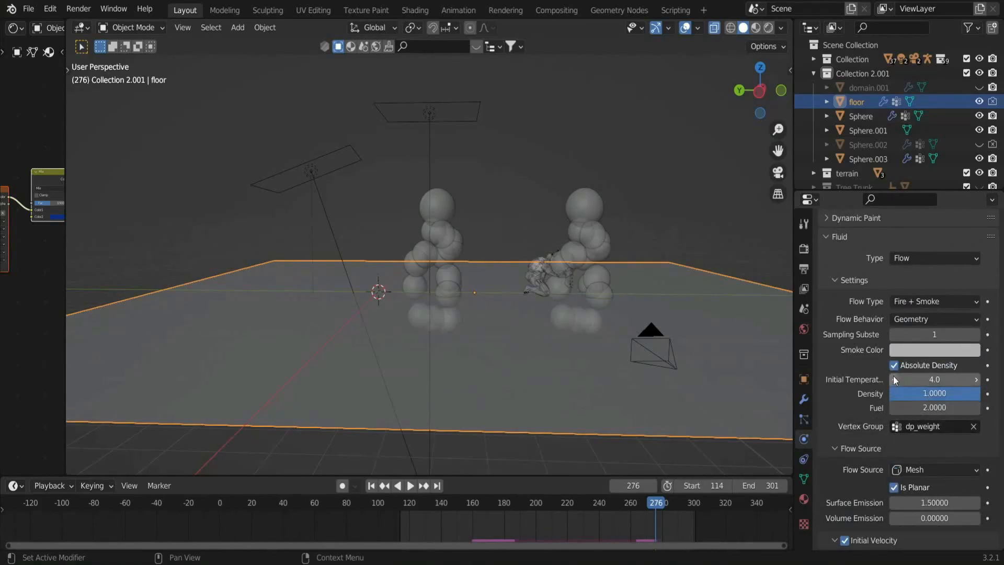
scroll(895, 380, up, 7)
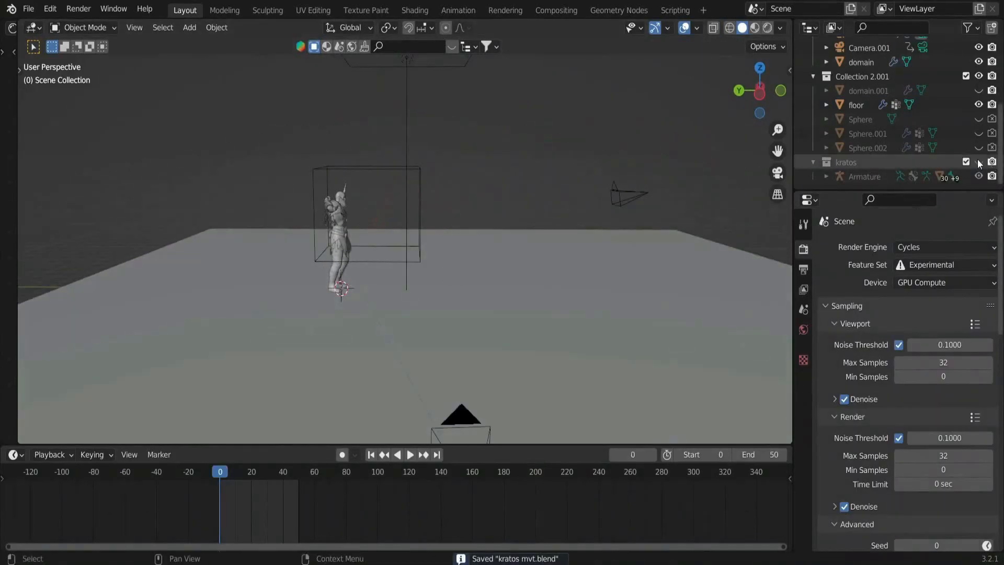
Scale the textured Kratos armature and move it about -0.11, 0.95, -0.64 m beside the animated one, save, and show the rendered camera view.
key(s)
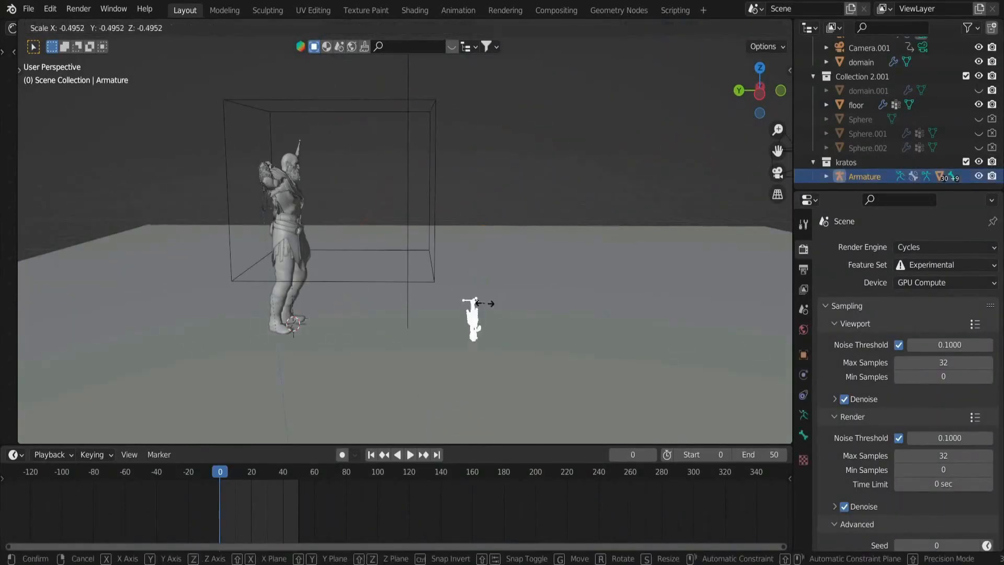
click(672, 246)
key(g)
click(624, 266)
key(ctrl+s)
scroll(428, 224, up, 4)
key(KP_0)
key(z)
click(386, 159)
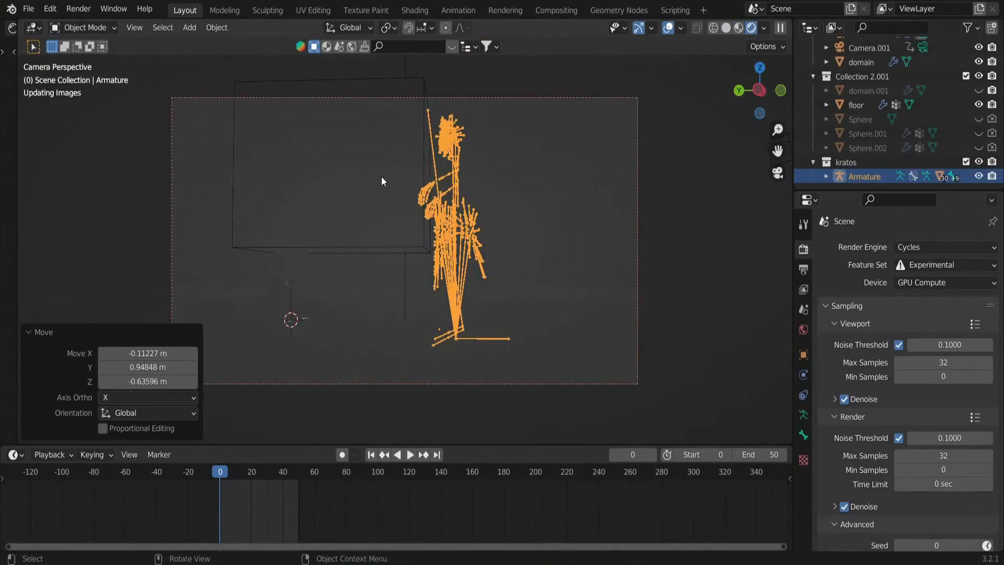
Assign the existing material 40_head_1.0_0_0 to the head of the animated, untextured Kratos.
click(464, 126)
key(ctrl+l)
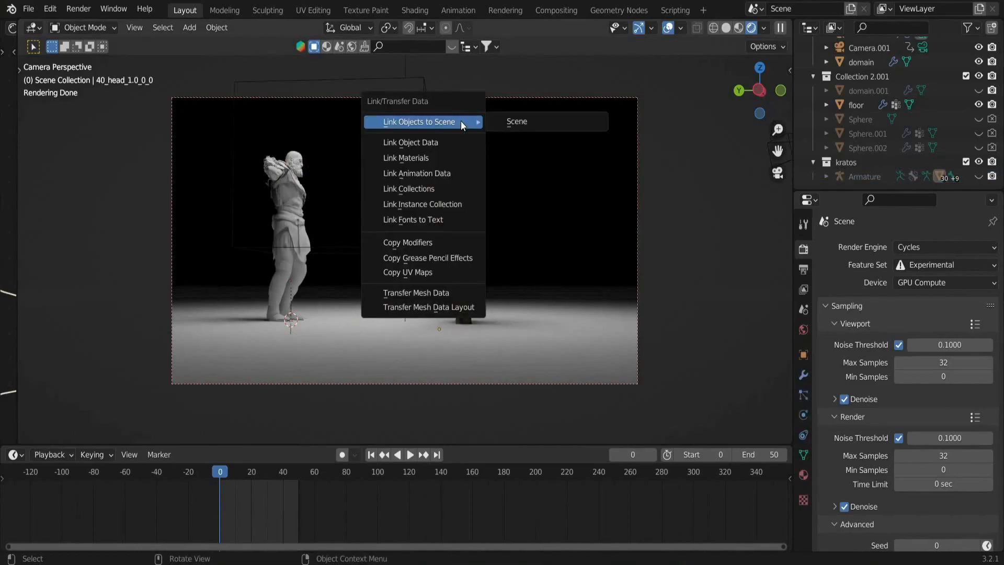
click(296, 158)
click(804, 474)
click(826, 307)
text(hea)
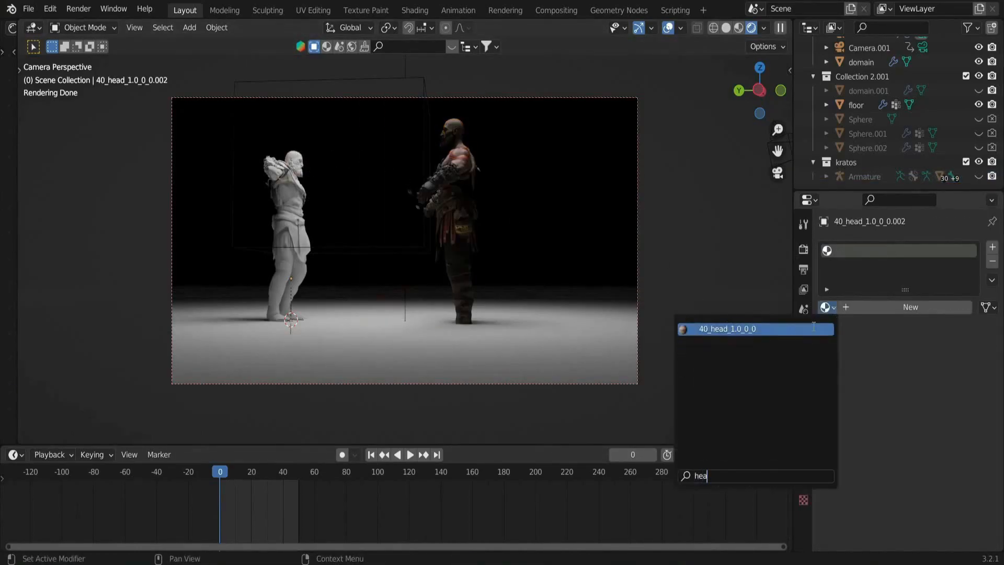
click(813, 328)
Save the file and assign the existing beard material to the beard of the animated Kratos.
click(302, 168)
click(447, 140)
scroll(455, 142, up, 2)
drag(777, 151, 791, 192)
key(ctrl+s)
click(264, 176)
click(264, 183)
click(477, 138)
click(264, 182)
click(826, 307)
text(bea)
click(811, 329)
Find the face-detail material with "so" and assign it to the matching piece on the animated Kratos's head.
click(475, 121)
click(267, 165)
click(826, 307)
text(so)
click(774, 357)
Use the textured figure's body mesh as reference and assign the 40_body_1.0_0_0 material to the animated Kratos's torso, saving the file.
click(252, 207)
click(463, 182)
middle_drag(523, 214, 599, 257)
scroll(575, 219, up, 2)
click(517, 174)
key(h)
click(516, 175)
scroll(966, 116, up, 3)
click(979, 111)
key(ctrl+s)
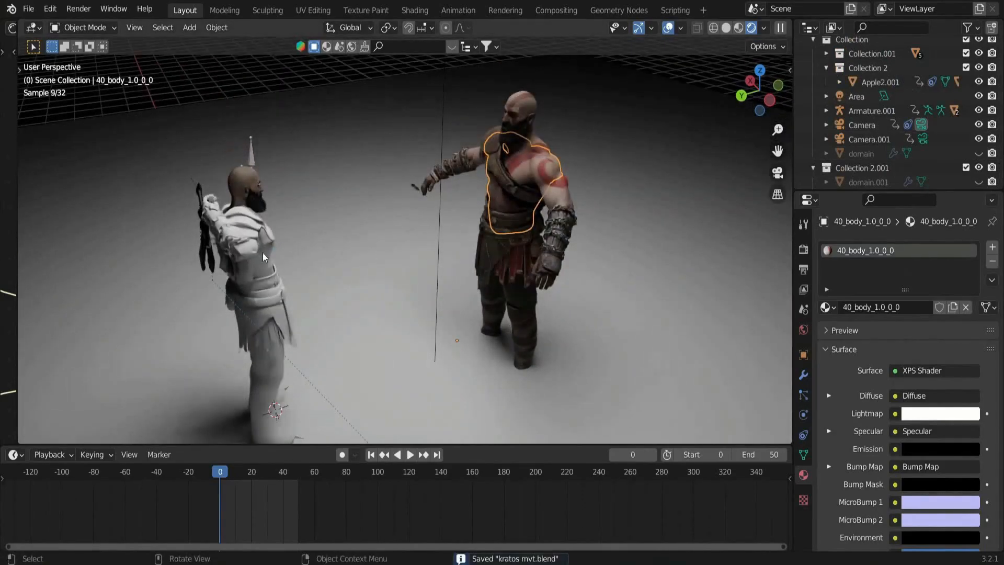
click(257, 250)
click(826, 307)
click(748, 328)
Assign an existing material to the next untextured upper-body piece of the animated Kratos.
middle_drag(319, 202, 242, 203)
click(255, 87)
click(256, 87)
middle_drag(386, 138, 591, 167)
click(826, 307)
click(752, 453)
Find an existing material with "arm" for the animated Kratos's lowered arm piece, assign it, and save the file.
middle_drag(523, 126, 324, 79)
click(320, 69)
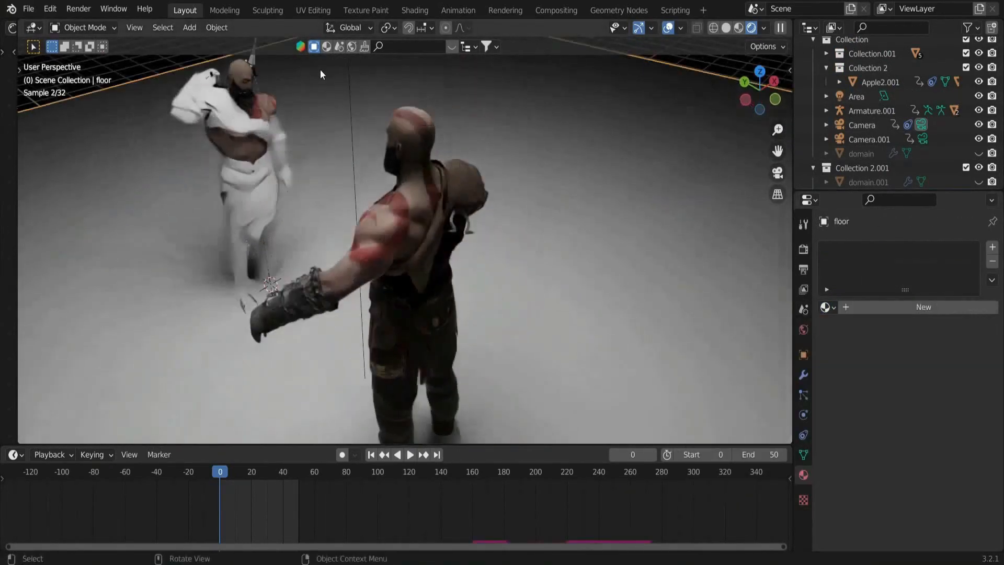
click(286, 182)
click(353, 259)
click(284, 175)
click(826, 307)
text(arm)
click(765, 343)
key(ctrl+s)
Assign existing materials to the animated Kratos's leg piece and upper-arm piece, filtering the second material list by "c".
click(414, 324)
click(238, 251)
click(827, 307)
click(735, 370)
click(278, 146)
click(827, 307)
text(c)
click(736, 384)
Assign an existing material to the animated Kratos's skirt piece below the belt and save the file.
click(257, 200)
middle_drag(408, 350, 601, 319)
click(529, 231)
key(ctrl+s)
middle_drag(529, 230, 324, 230)
click(259, 187)
click(275, 199)
click(827, 307)
click(735, 384)
key(ctrl+s)
Assign 41_belt_1.0_0_0 to the animated Kratos's belt and an existing material to the remaining white waist piece, and save.
click(242, 184)
click(259, 188)
click(826, 307)
click(735, 370)
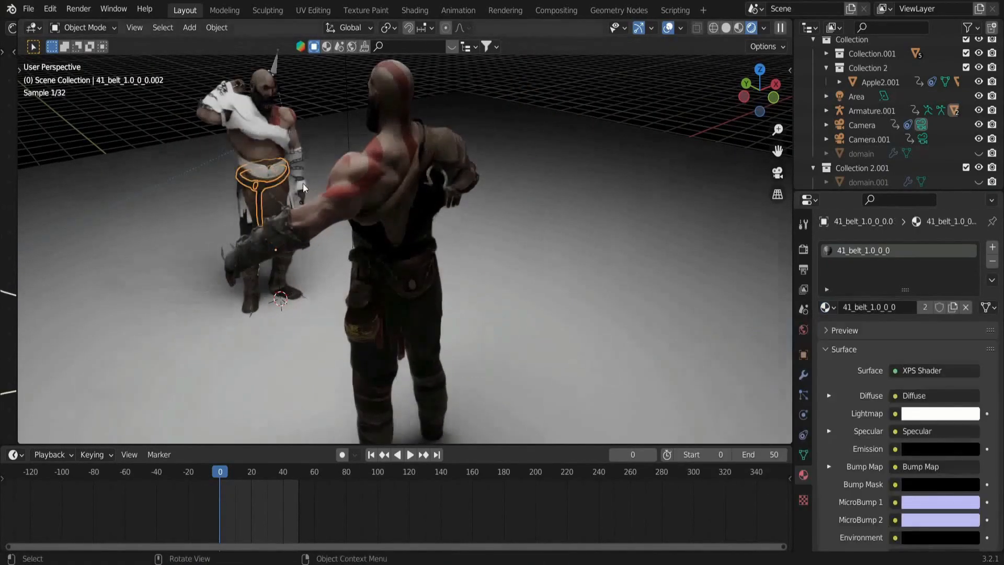
click(267, 171)
click(826, 307)
text(a)
click(753, 370)
key(ctrl+s)
Find the existing material with "dd" for the animated Kratos's hanging hip cloth, assign it, and save.
middle_drag(324, 194, 374, 212)
click(192, 279)
click(827, 307)
text(dd)
click(288, 290)
key(ctrl+s)
Assign the existing glove material matching "lu" to the animated Kratos's raised and lowered wrist pieces, saving the file.
click(117, 149)
click(126, 145)
click(831, 307)
text(lu)
click(733, 329)
key(ctrl+s)
click(230, 220)
click(827, 307)
text(lu)
click(717, 330)
key(ctrl+s)
click(163, 156)
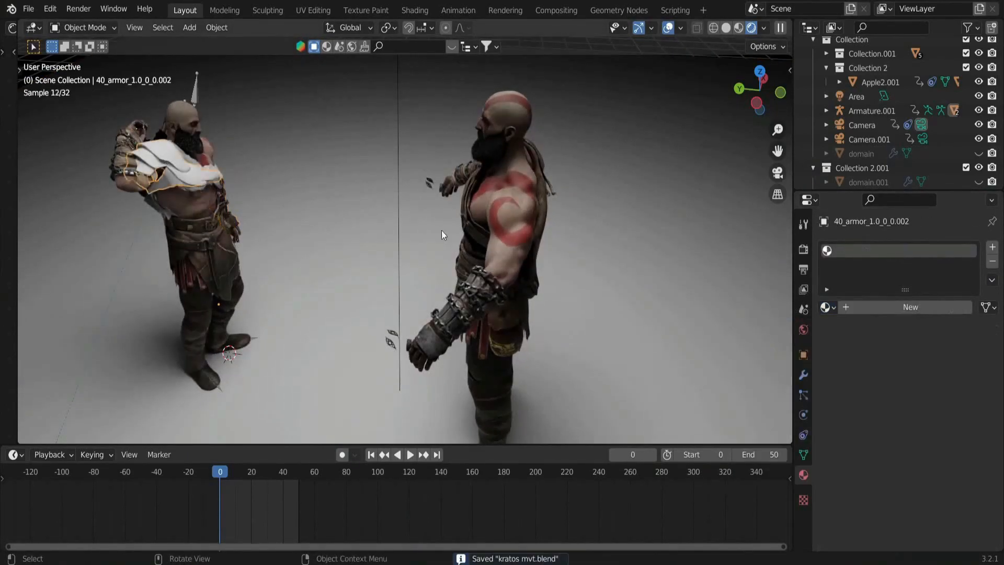
click(828, 307)
text(armo)
click(482, 229)
Find the existing material with "pe", assign it to the piece beside the animated Kratos's shoulder armor, and save.
click(212, 168)
click(828, 307)
text(pe)
click(734, 329)
key(ctrl+s)
Save the file and assign an existing material matching "bo" to the untextured lower piece of the animated Kratos.
click(307, 192)
middle_drag(238, 334, 331, 318)
key(ctrl+s)
click(327, 305)
click(827, 307)
text(bo)
click(734, 357)
Duplicate the area light, rotate the copy by -21°, move it about 2 m toward the animated Kratos's side, and save.
click(409, 97)
key(shift+d)
key(r)
key(g)
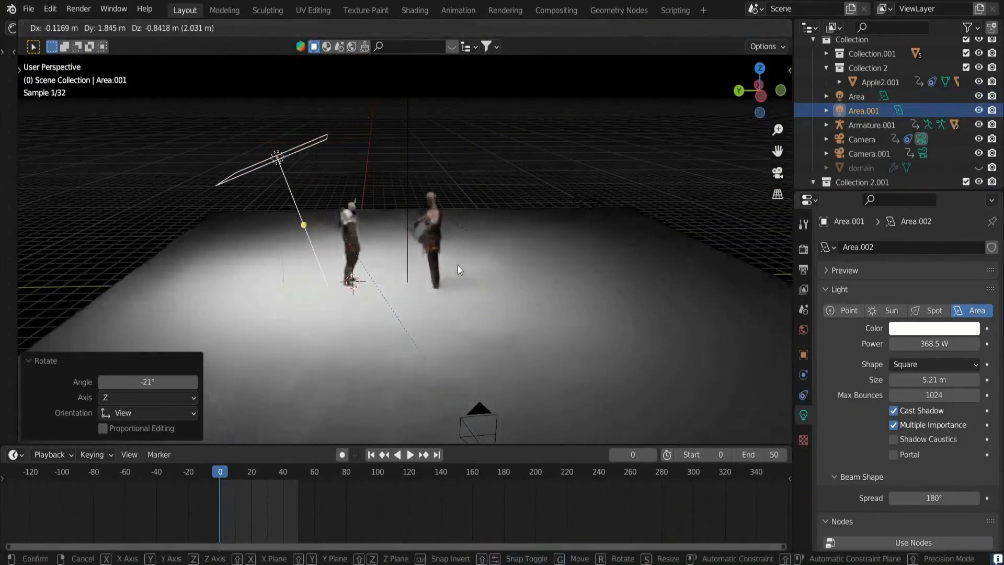
click(460, 264)
middle_drag(460, 265, 565, 269)
scroll(565, 269, up, 7)
key(ctrl+s)
Assign existing materials matching "bo" to the animated Kratos's waist pieces, using 40_bolso_1.0_0_0 for the small hip pouch, and save.
click(470, 308)
click(829, 306)
text(bo)
click(755, 344)
key(ctrl+s)
middle_drag(603, 318, 541, 301)
click(299, 245)
click(544, 307)
click(828, 307)
text(bo)
click(715, 328)
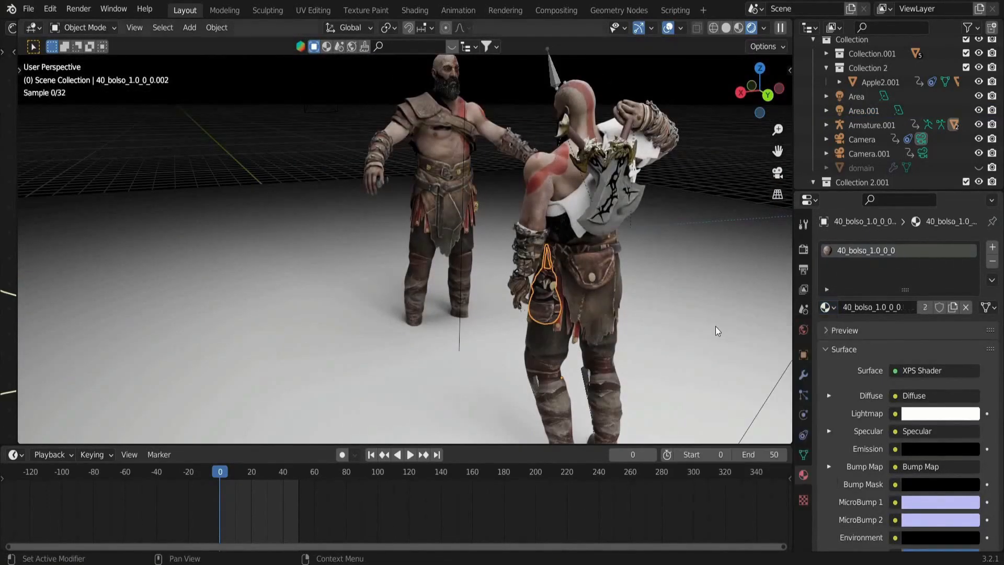
key(ctrl+s)
Assign an existing armor material to the strap across the animated Kratos's back and save the file.
click(570, 194)
click(828, 307)
text(arm)
click(723, 348)
middle_drag(723, 348, 577, 281)
click(460, 251)
key(ctrl+s)
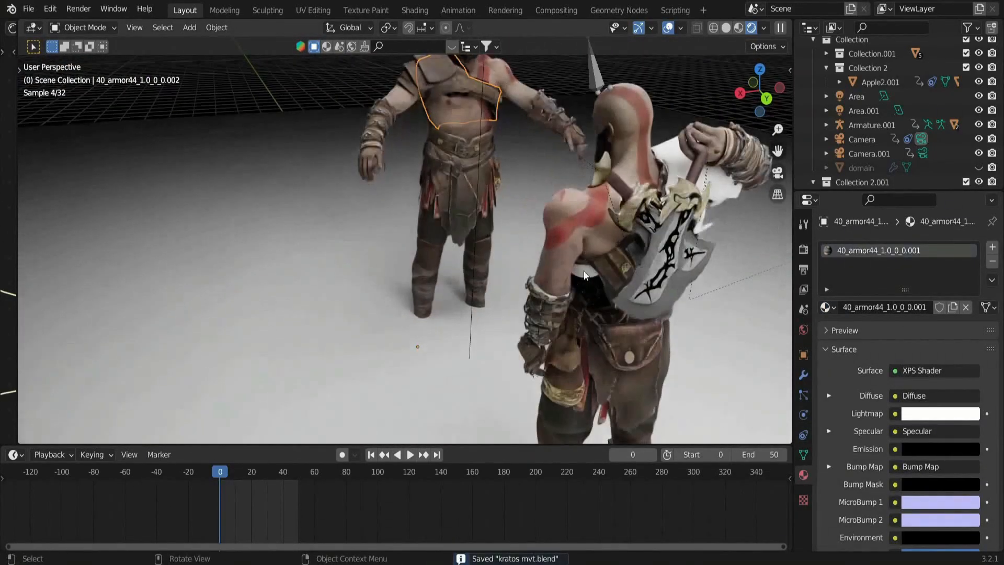
click(589, 271)
click(827, 307)
text(armo)
click(431, 71)
Assign the existing 40_armor_1.0_0_0 material to the animated Kratos's shoulder armor.
click(674, 157)
middle_drag(631, 173, 767, 164)
click(827, 307)
text(armo)
click(737, 343)
click(828, 307)
text(armor)
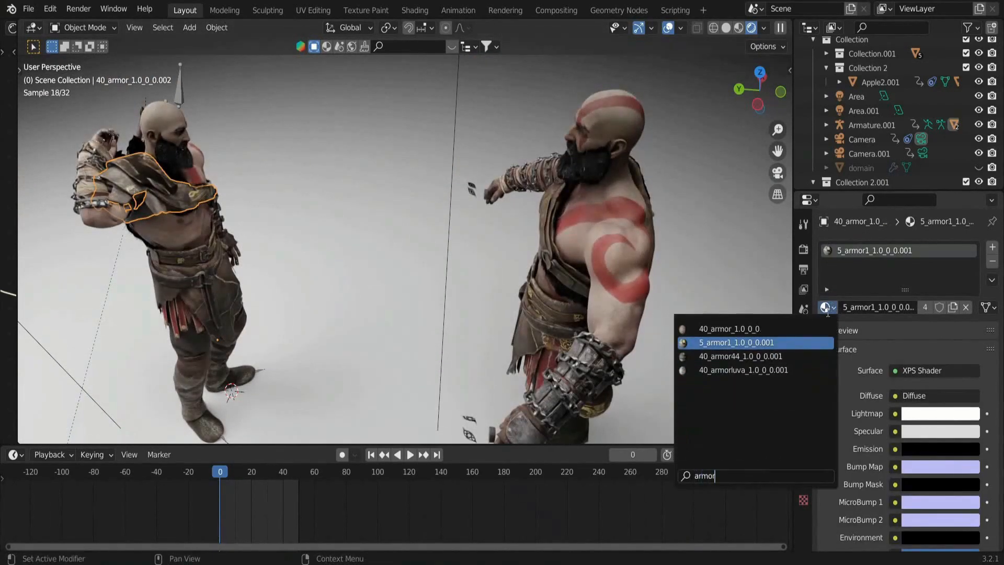
click(736, 356)
click(829, 307)
click(757, 329)
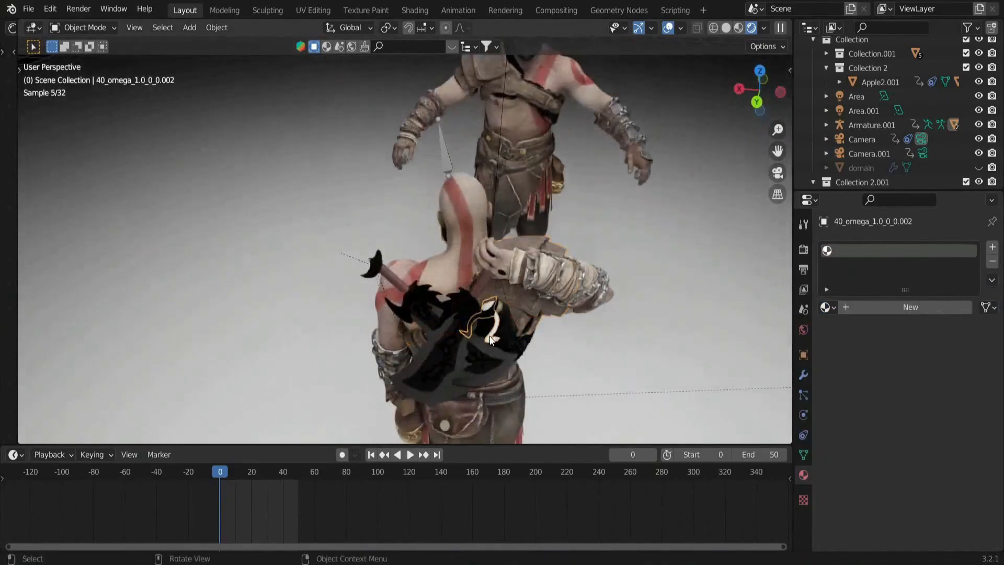
Assign an existing material matching "ome" to the small untextured omega piece on the animated Kratos's back.
click(828, 307)
text(ome)
key(Return)
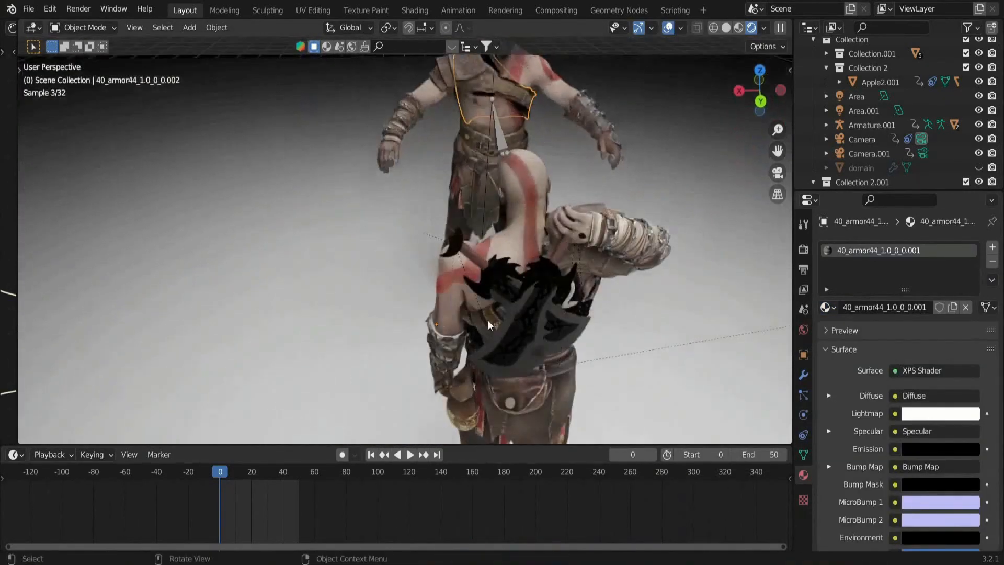
click(827, 307)
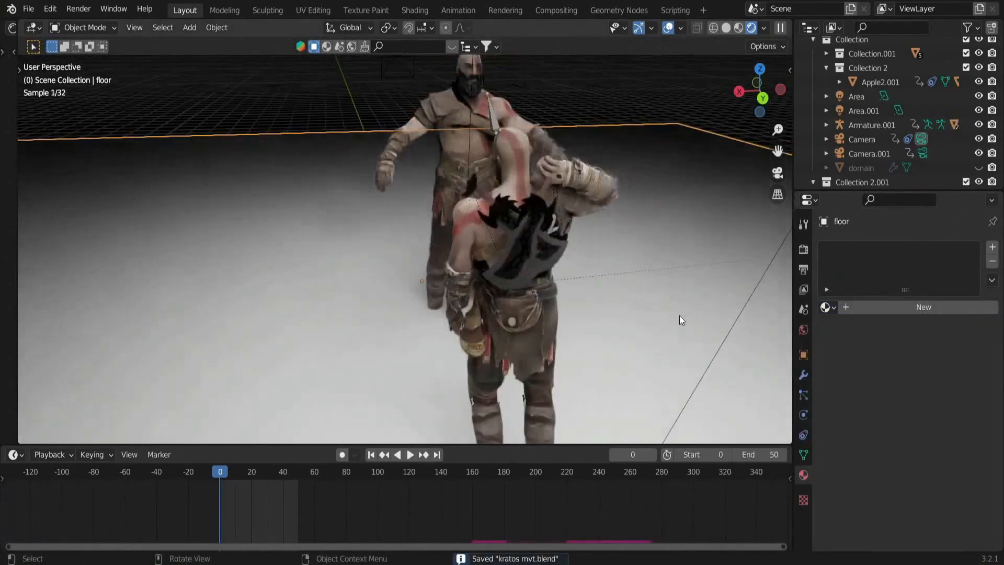
Assign the existing 26_eye_1.0_0_0 material to the animated Kratos's eyes and save the file.
middle_drag(679, 315, 355, 308)
key(ctrl+s)
shift+middle_drag(361, 199, 375, 256)
scroll(375, 257, up, 4)
click(357, 189)
click(360, 182)
key(ctrl+s)
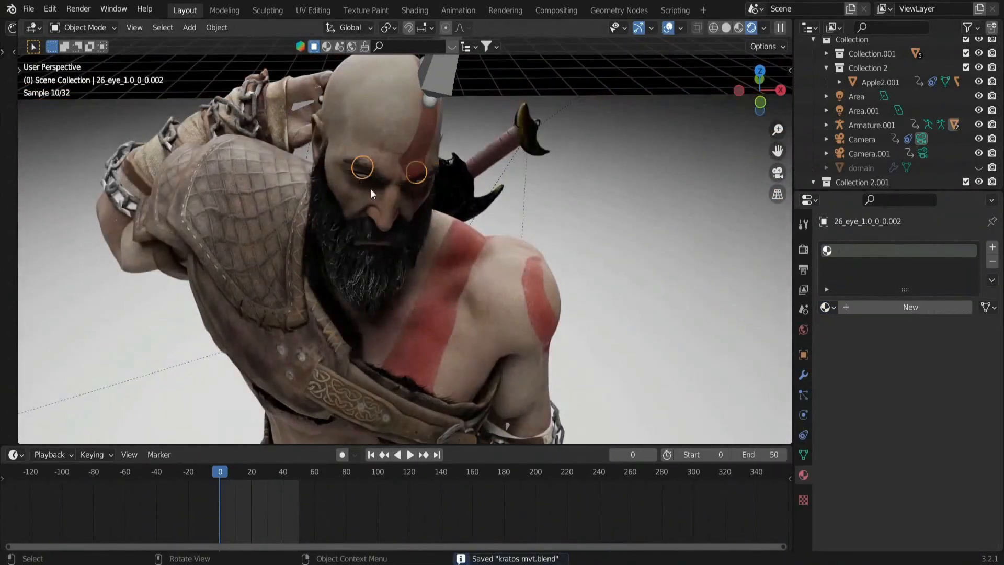
middle_drag(360, 182, 361, 141)
drag(778, 150, 769, 39)
key(ctrl+s)
key(r)
key(r)
right_click(486, 293)
click(832, 305)
text(e)
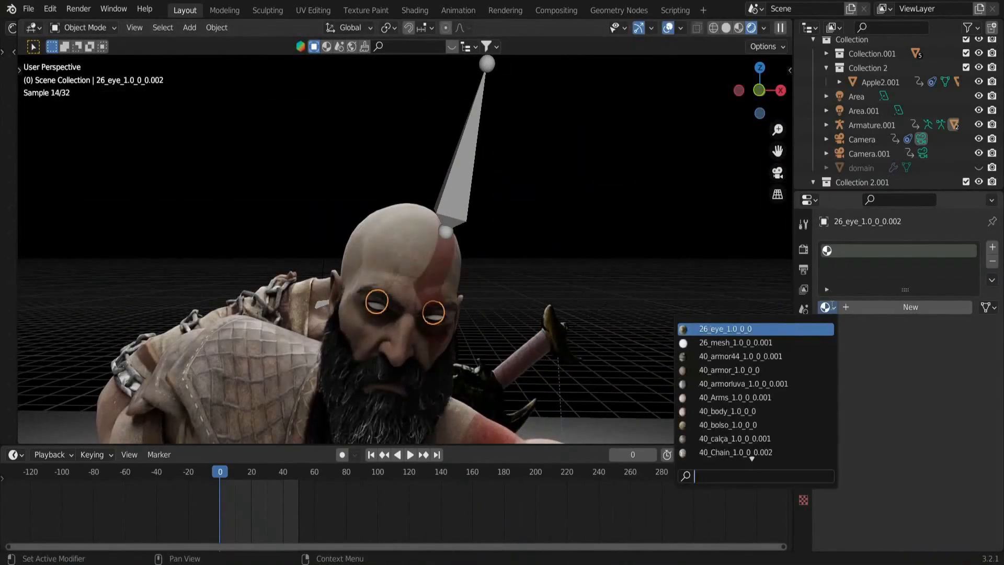
click(726, 452)
click(538, 270)
key(ctrl+s)
mouse_move(539, 270)
middle_down()
mouse_move(543, 256)
mouse_move(542, 266)
middle_up()
drag(778, 151, 771, 26)
key(ctrl+s)
Save the file, unhide the reference Kratos's Armature in the kratos collection and delete it.
scroll(545, 360, down, 9)
middle_drag(532, 359, 513, 237)
scroll(514, 237, down, 1)
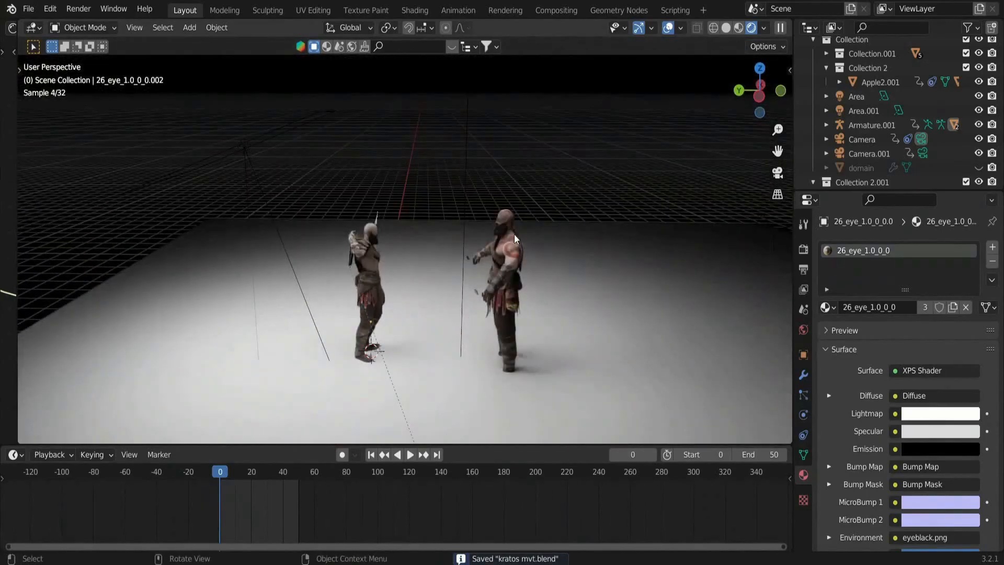
click(514, 239)
scroll(903, 152, down, 4)
click(873, 176)
scroll(554, 270, up, 2)
scroll(553, 270, up, 2)
middle_drag(554, 269, 601, 236)
scroll(602, 237, down, 2)
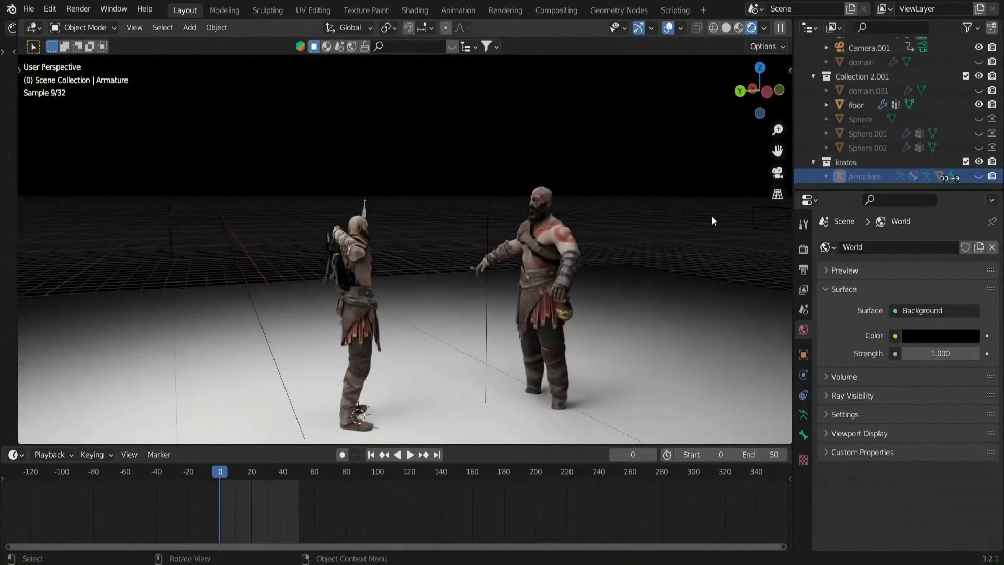
key(ctrl+s)
click(979, 176)
key(Delete)
Switch to solid shading, delete the remaining parts of the reference Kratos, and return to rendered shading.
click(865, 177)
key(z)
click(704, 255)
scroll(864, 178, down, 10)
key(Delete)
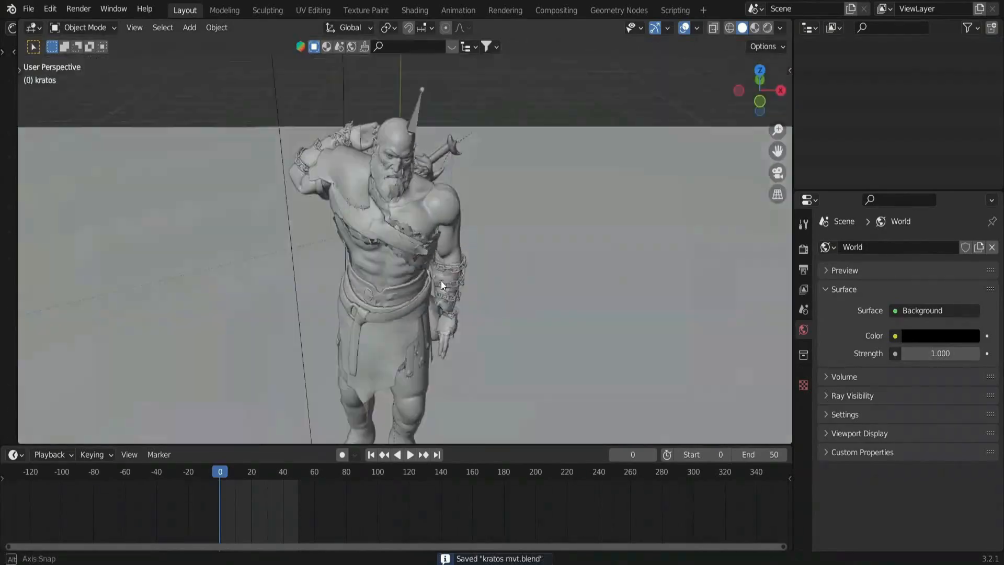
key(z)
click(450, 213)
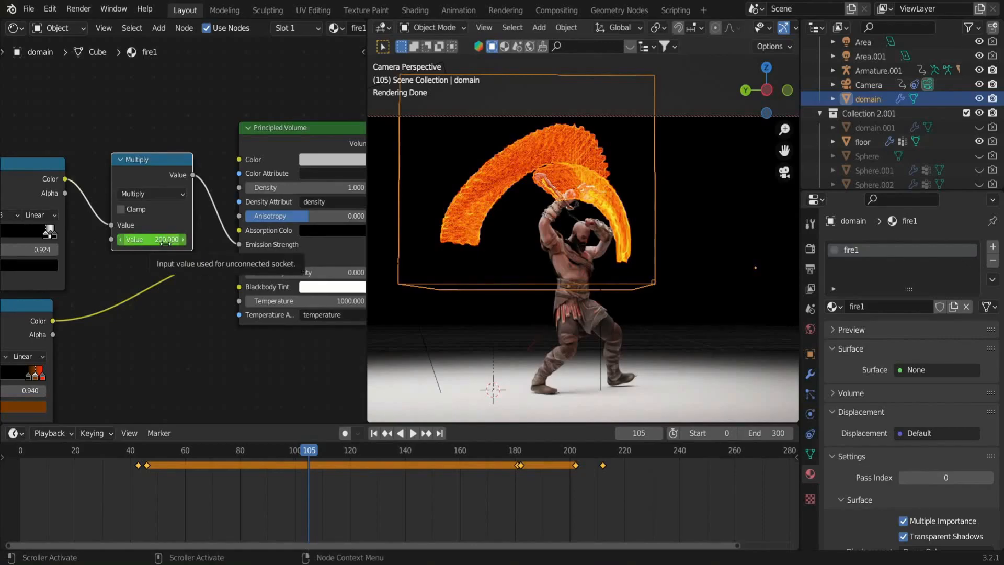
mouse_move(151, 239)
mouse_down()
mouse_move(13, 239)
mouse_move(177, 239)
mouse_move(166, 239)
mouse_up()
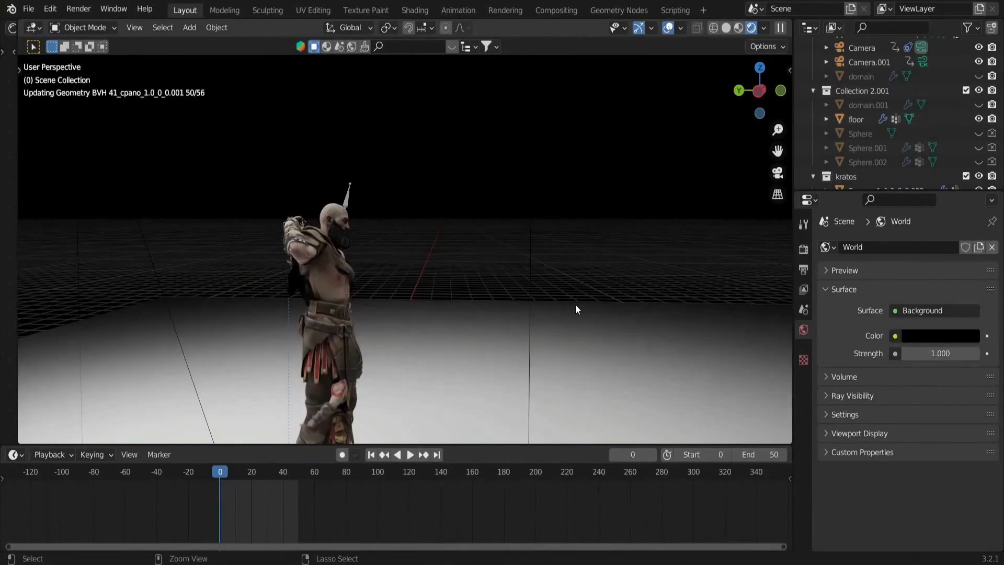
Save the file, look through the camera and play the animation.
click(576, 304)
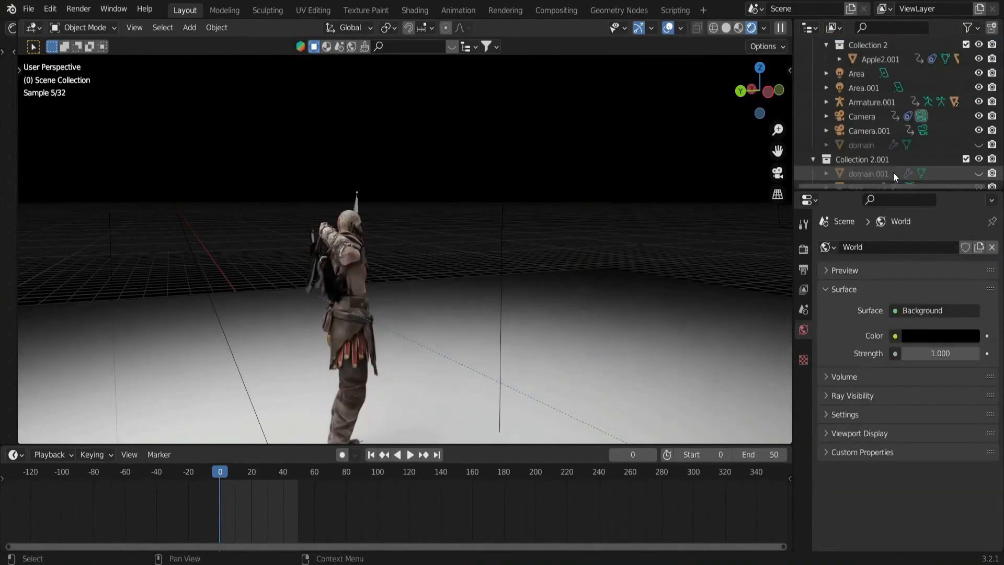
key(ctrl+s)
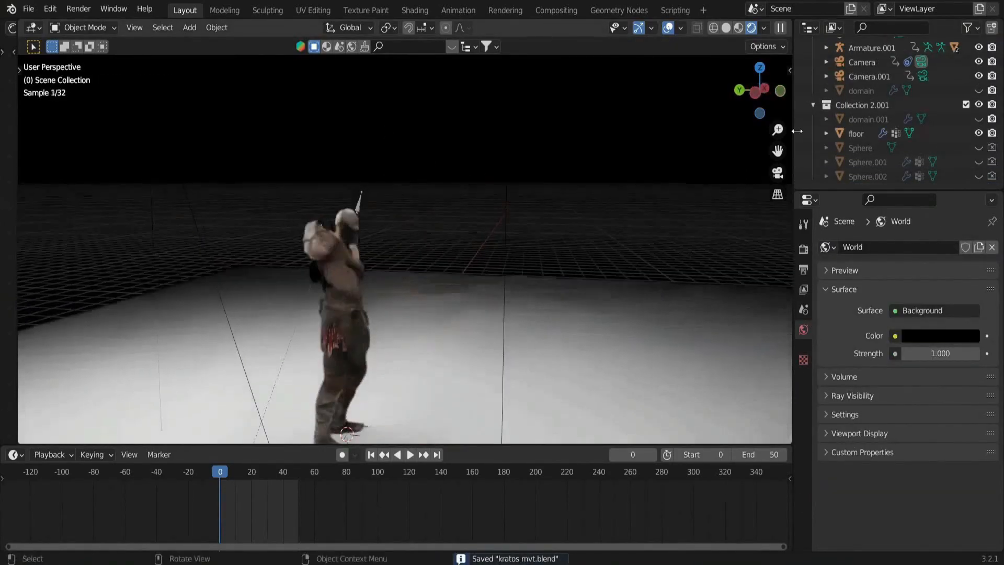
key(KP_0)
key(space)
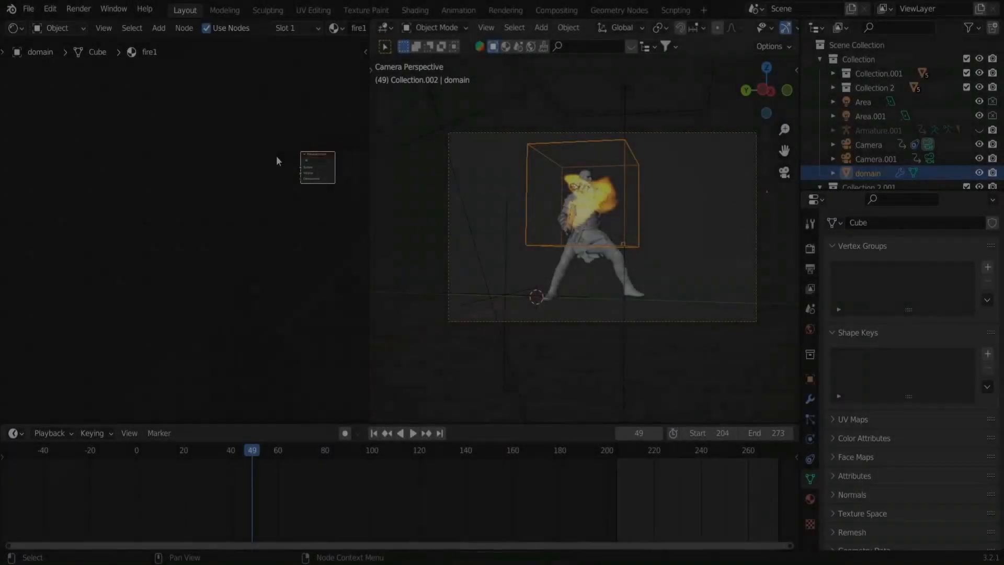
Add a Principled Volume node to the domain's fire1 material and connect it to the Material Output's volume.
key(shift+a)
text(prin)
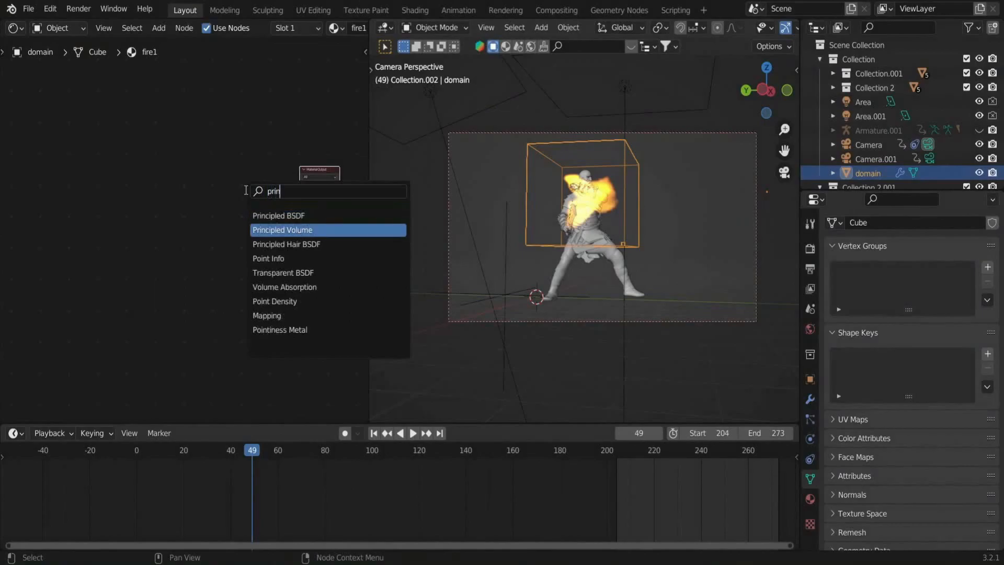
click(277, 230)
click(224, 214)
drag(224, 214, 190, 253)
drag(318, 190, 297, 262)
scroll(282, 220, up, 5)
middle_drag(283, 220, 214, 297)
drag(320, 253, 275, 182)
drag(196, 207, 247, 225)
Add an Attribute node reading "heat" ahead of the Principled Volume node.
scroll(38, 181, down, 1)
middle_drag(38, 181, 206, 143)
key(shift+a)
text(att)
key(Return)
click(78, 171)
click(125, 257)
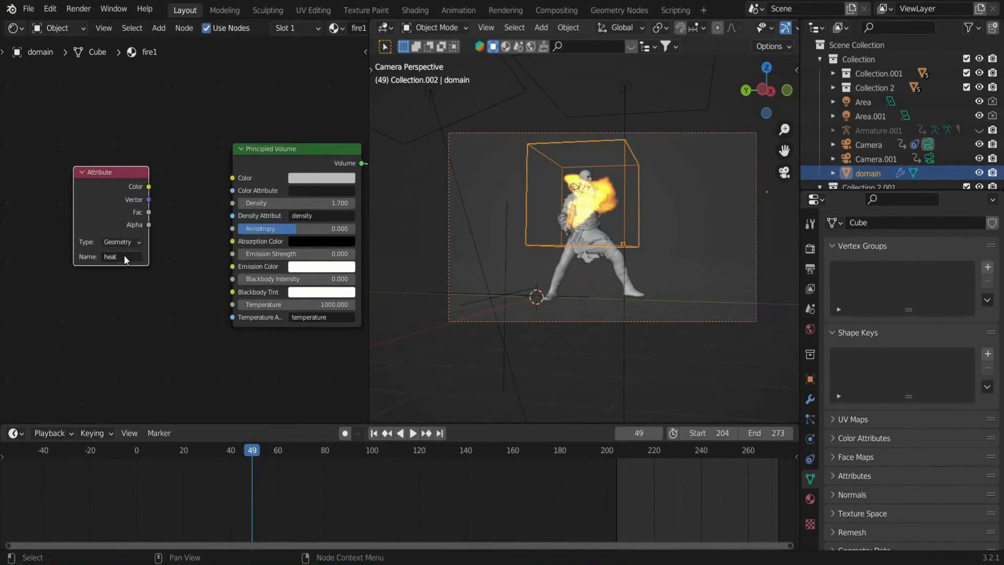
Add a ColorRamp node between the Attribute and Principled Volume nodes.
drag(108, 179, 43, 183)
key(shift+a)
text(col)
key(Return)
click(99, 187)
Link the heat attribute's Color to the ColorRamp's factor and the ramp's Color to the volume's Emission Strength.
scroll(98, 187, down, 5)
middle_drag(98, 187, 175, 127)
drag(151, 144, 87, 146)
drag(128, 147, 204, 222)
drag(234, 156, 172, 147)
drag(105, 113, 204, 251)
drag(181, 152, 102, 142)
drag(150, 141, 242, 178)
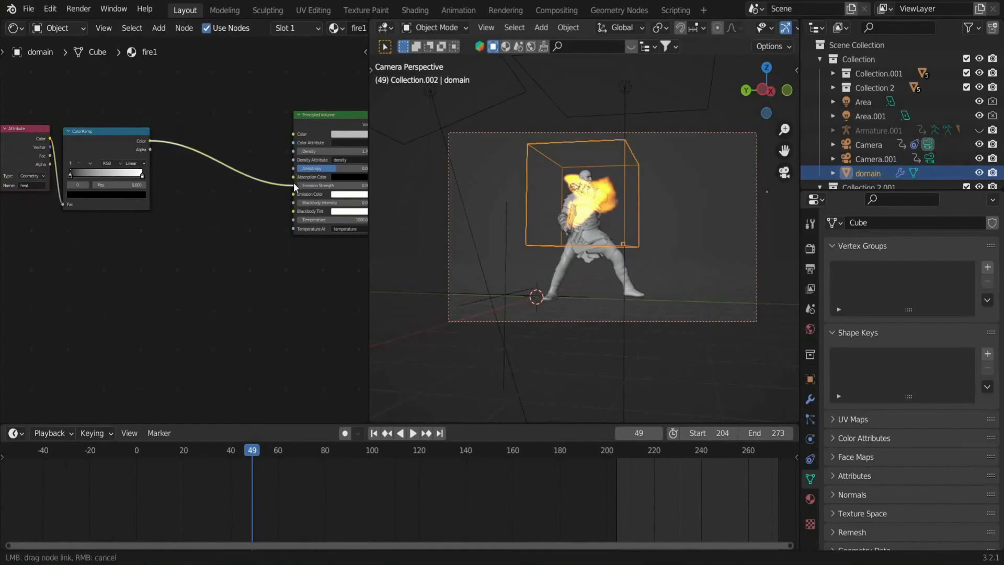
Preview in rendered shading, shape the ColorRamp with three stops, the first at 0.847 and a black last one at 0.971, and save.
key(z)
click(648, 159)
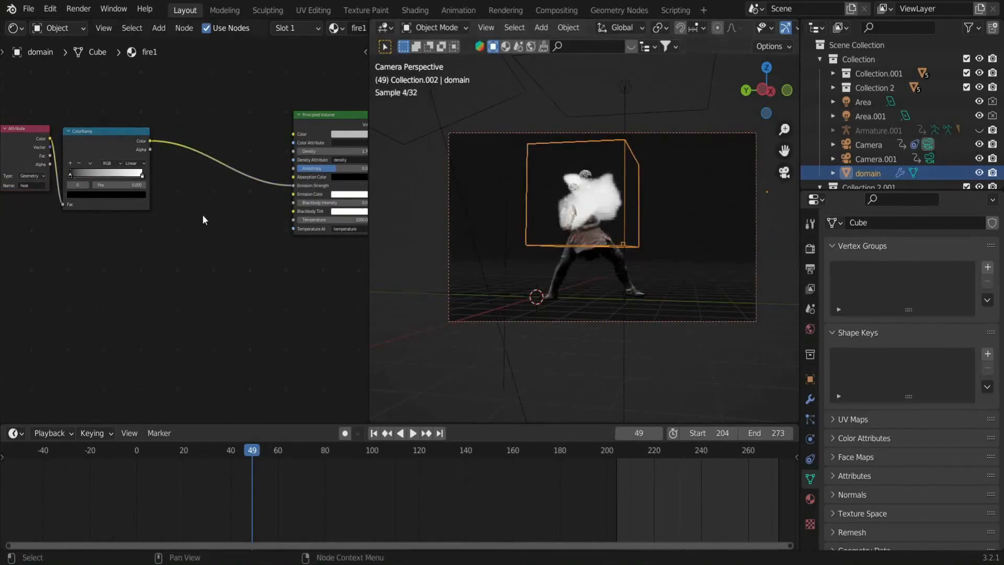
scroll(225, 218, up, 1)
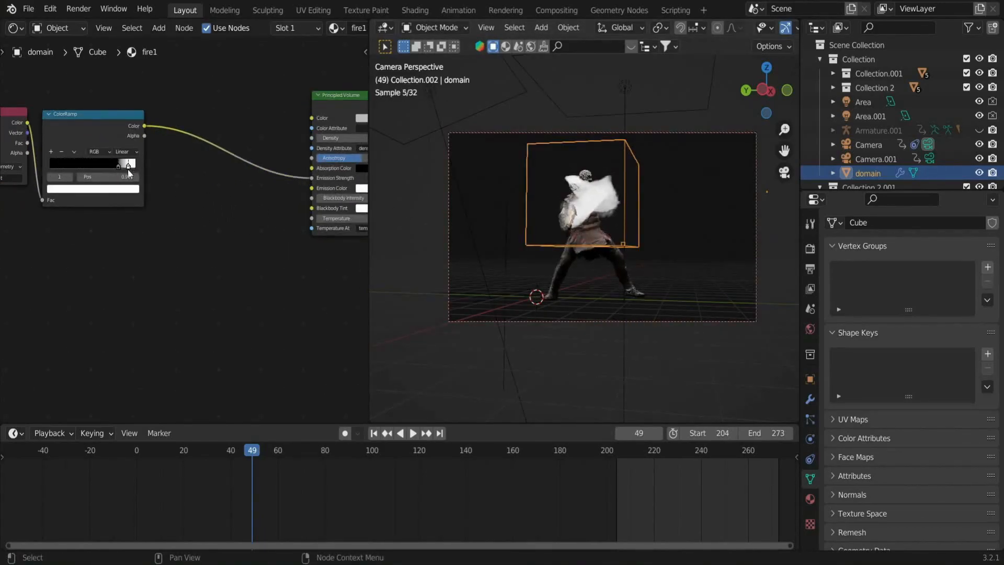
click(123, 189)
drag(124, 63, 124, 124)
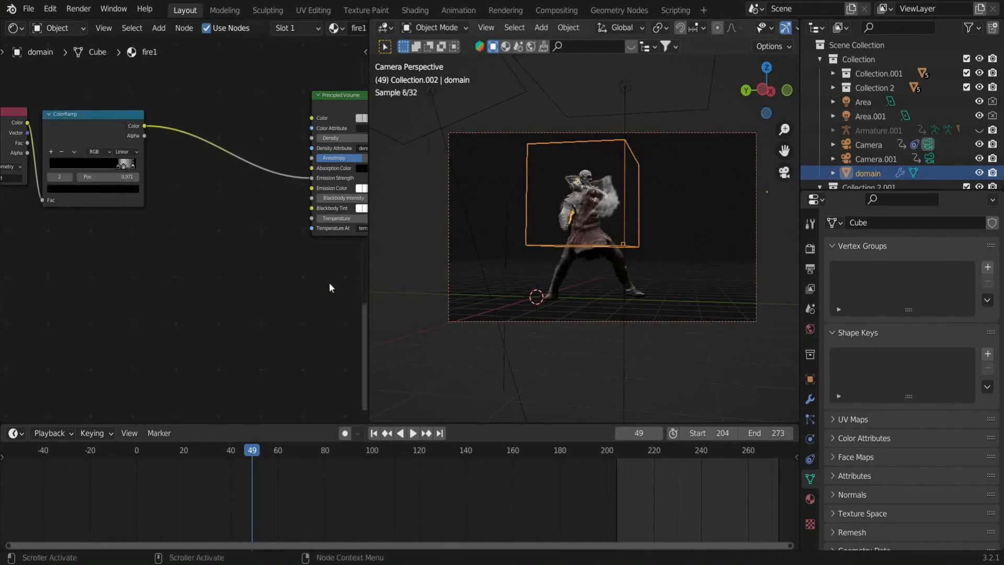
scroll(513, 221, up, 5)
middle_drag(138, 169, 158, 196)
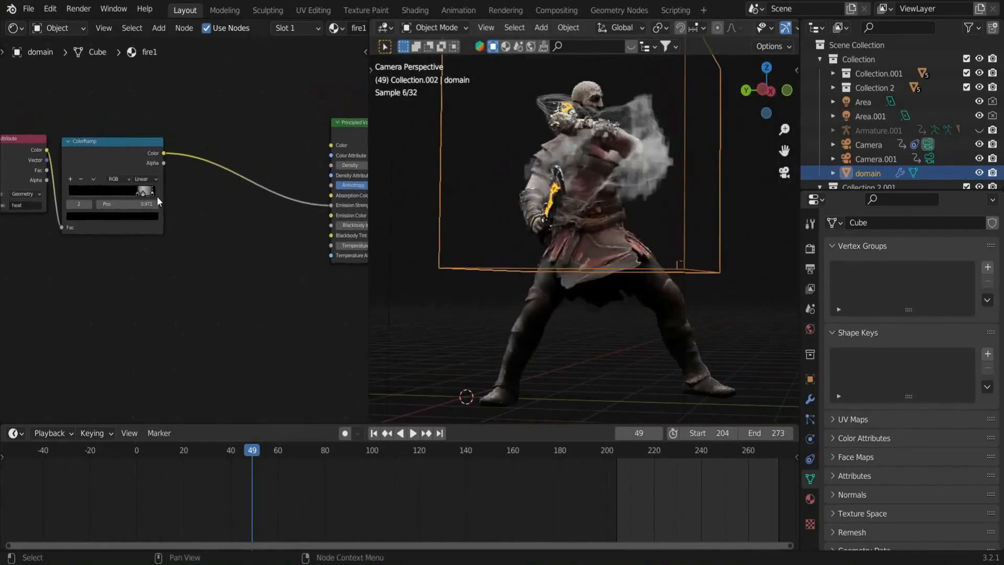
drag(145, 195, 141, 194)
key(ctrl+s)
Insert a Math node between the ColorRamp and Emission Strength, set to Multiply with value 200, and save.
key(shift+a)
text(smath)
key(Return)
click(226, 168)
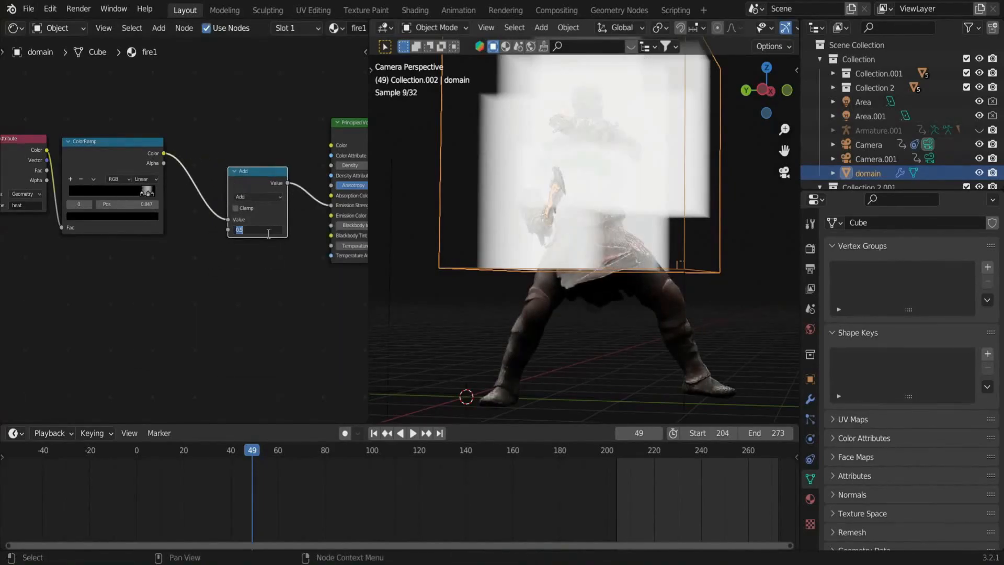
text(200)
key(Return)
click(274, 197)
key(m)
key(ctrl+s)
Try the ColorRamp's first stop at 0.873 with Multiply values of 100 and 50.
scroll(142, 193, up, 1)
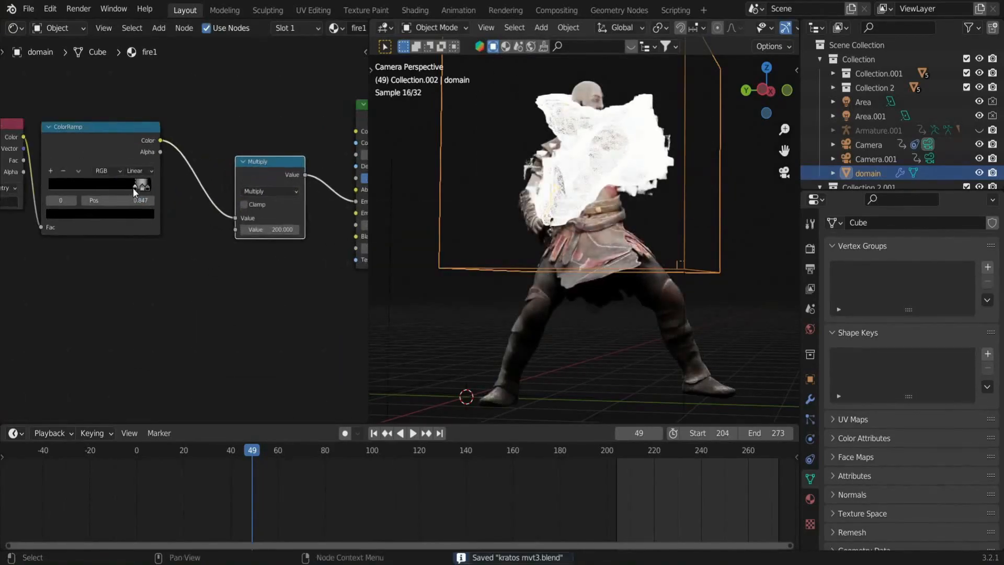
drag(135, 193, 138, 193)
double_click(283, 230)
text(100)
key(Return)
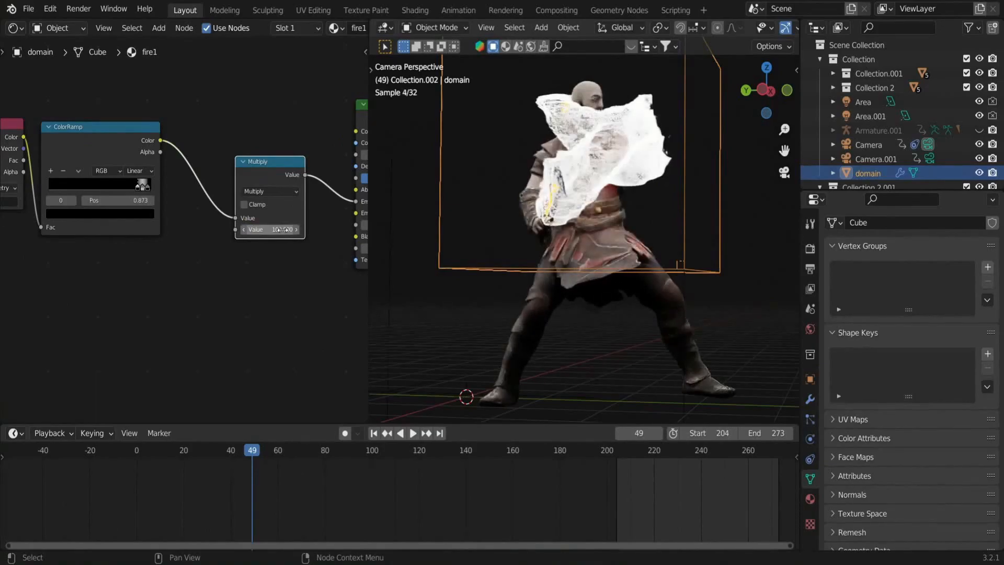
text(50)
key(Return)
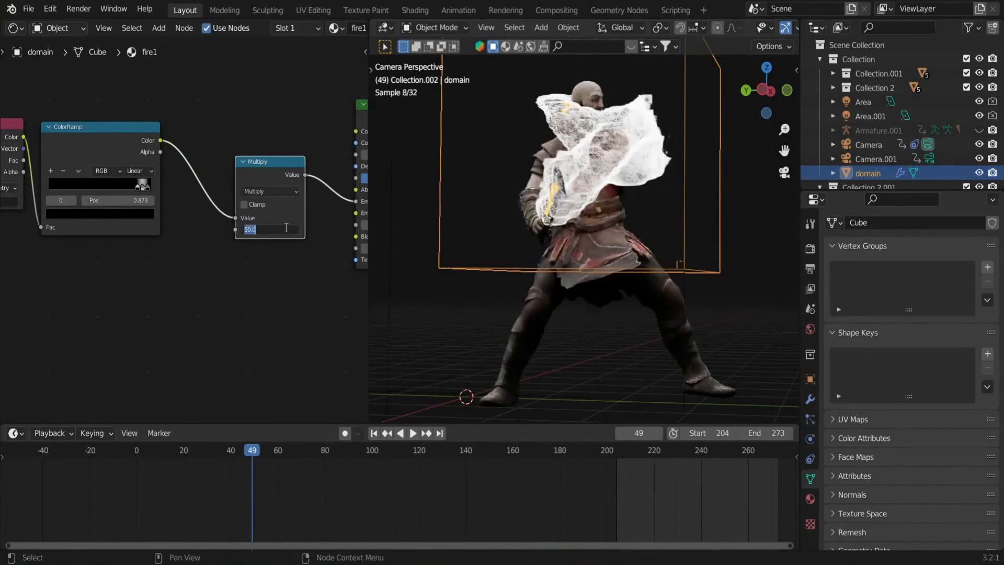
Set the Multiply node's value to 200 and move the ColorRamp's first stop to 0.909.
key(Return)
drag(287, 229, 402, 229)
click(287, 228)
text(100)
key(Return)
scroll(137, 197, up, 6)
middle_drag(137, 197, 217, 210)
click(231, 195)
drag(221, 194, 228, 194)
Duplicate the ColorRamp below the original and link the heat attribute's Color to the copy's factor.
scroll(235, 261, down, 6)
middle_drag(242, 334, 212, 318)
click(136, 155)
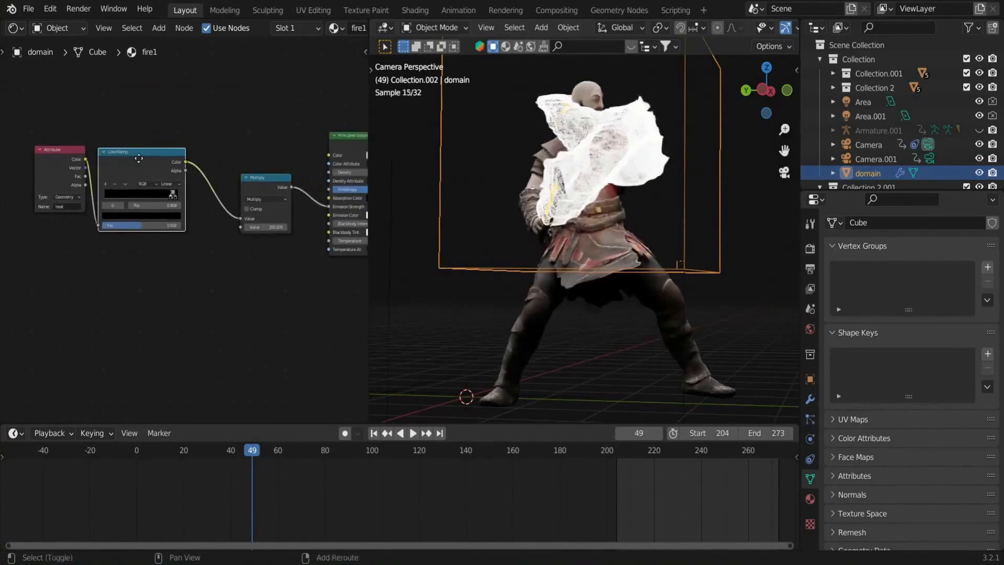
key(shift+d)
click(141, 274)
click(40, 172)
drag(106, 347, 105, 346)
Color the duplicate ramp's middle stop at 0.940 orange and connect the ramp to the volume's Emission Color.
scroll(156, 314, up, 2)
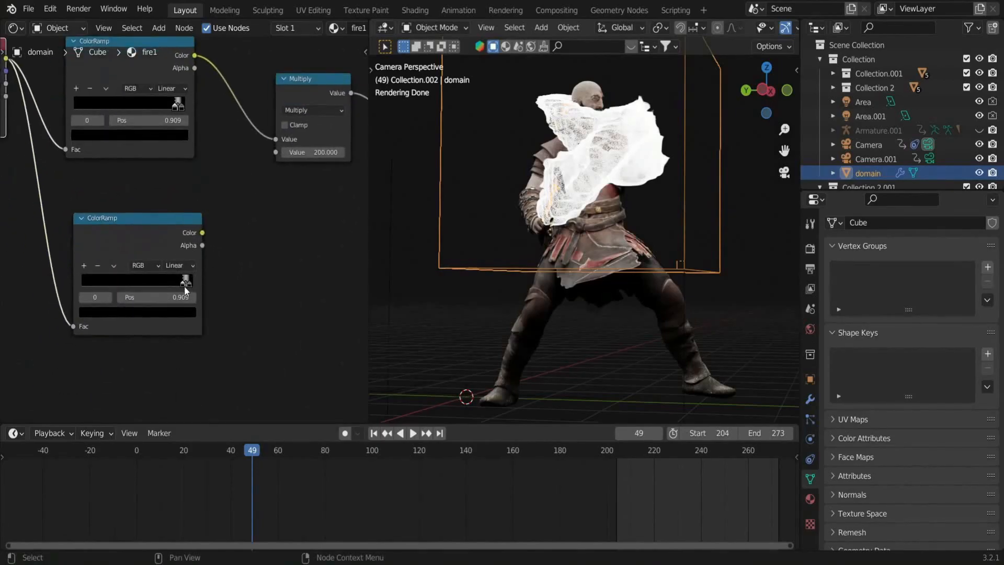
click(183, 312)
click(113, 228)
middle_drag(206, 240, 114, 258)
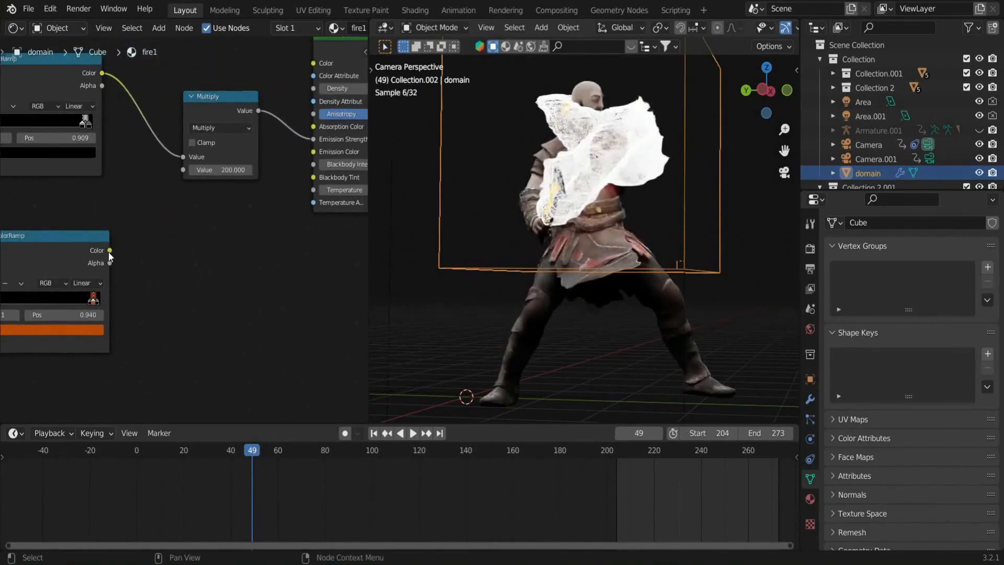
drag(312, 155, 312, 155)
Color the duplicate ramp's last stop at 0.971 dark red with hue 0.998, saturation 1.000 and value 0.296.
middle_drag(151, 317, 256, 328)
scroll(269, 296, up, 4)
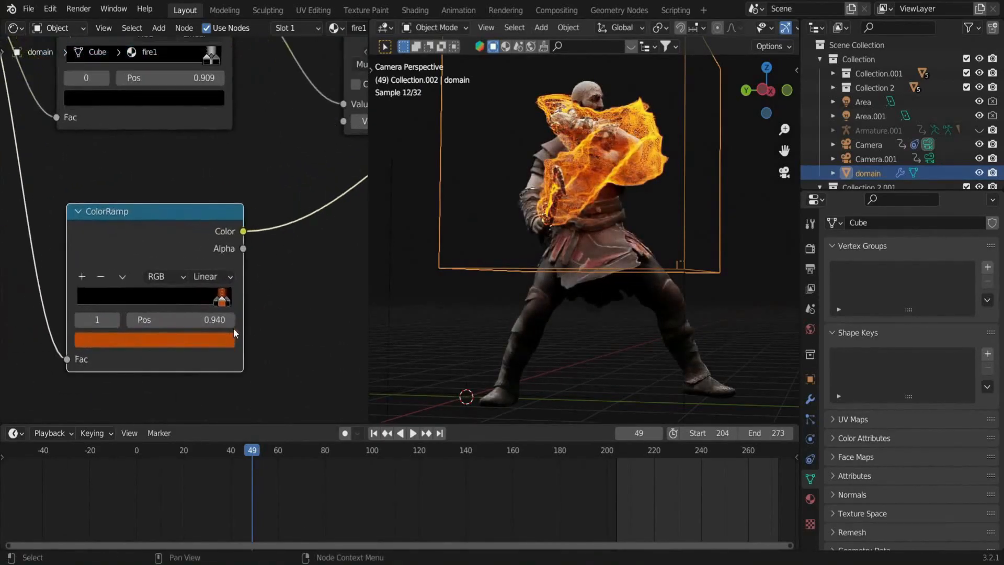
click(227, 302)
click(209, 340)
drag(201, 222, 201, 197)
drag(137, 211, 132, 217)
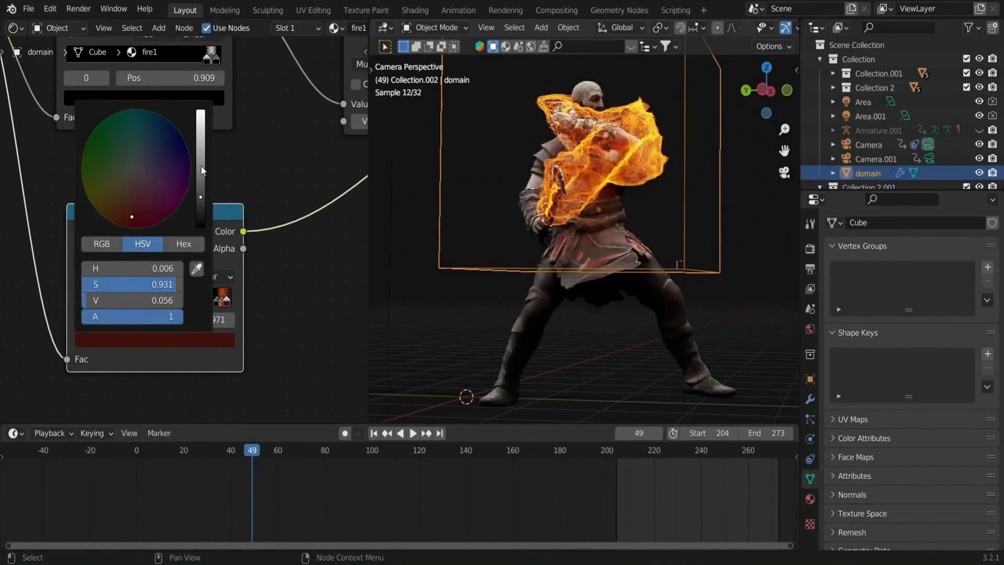
drag(201, 166, 201, 159)
drag(134, 219, 139, 228)
Shift the duplicate ramp's earlier stops slightly toward its start, brighten the last stop to vivid red, and save.
mouse_move(216, 304)
mouse_down()
mouse_move(201, 300)
mouse_move(219, 301)
mouse_up()
click(227, 302)
click(225, 339)
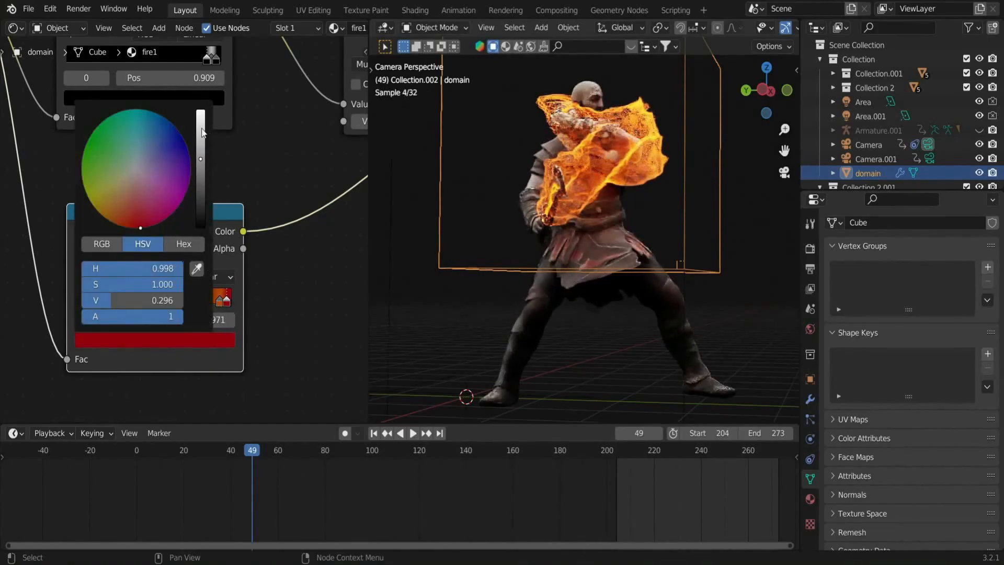
drag(204, 133, 201, 111)
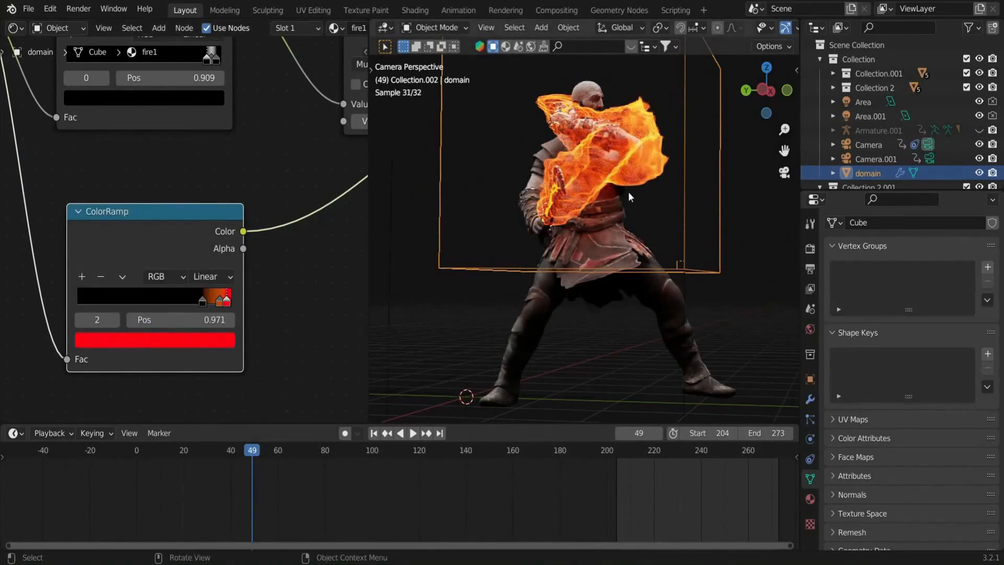
key(ctrl+s)
scroll(316, 277, down, 3)
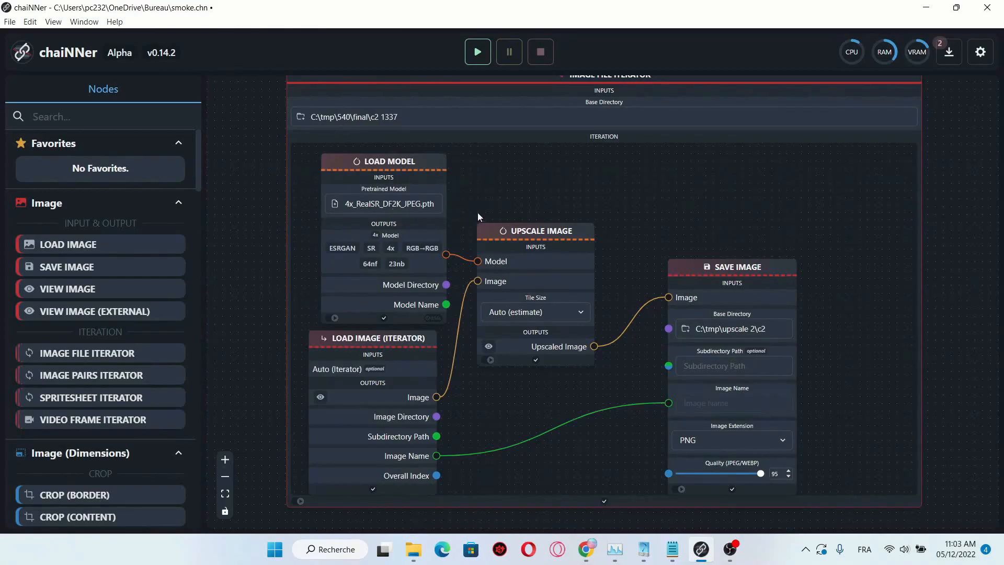
In chaiNNer, set the Image File Iterator's base directory to C:\tmp\540\final\blkcolor.
drag(301, 149, 297, 177)
click(309, 145)
click(185, 52)
double_click(228, 132)
click(369, 307)
Create the folder "upscale tuto" in C:\tmp as the Save Image node's base directory and run the upscaling chain.
click(727, 357)
click(190, 52)
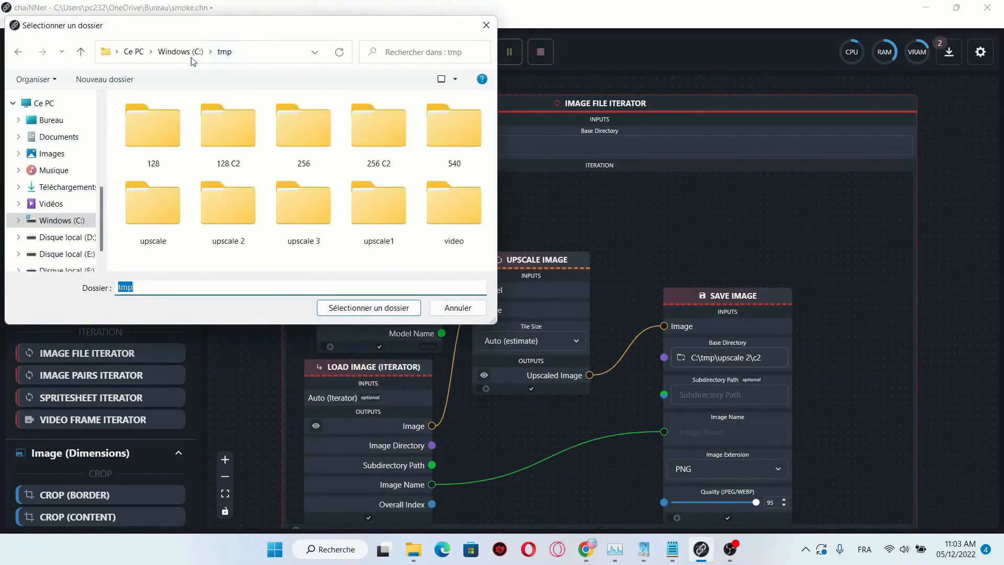
click(102, 79)
key(Return)
key(Return)
key(Return)
click(479, 56)
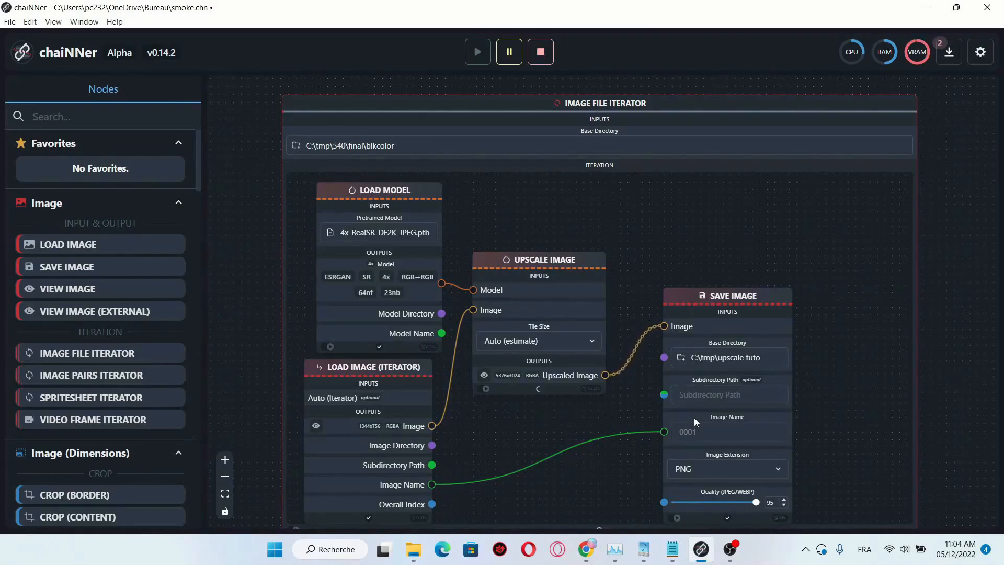
Open the C:\tmp\upscale tuto folder in File Explorer and inspect the upscaled frame 0000 up close.
click(414, 549)
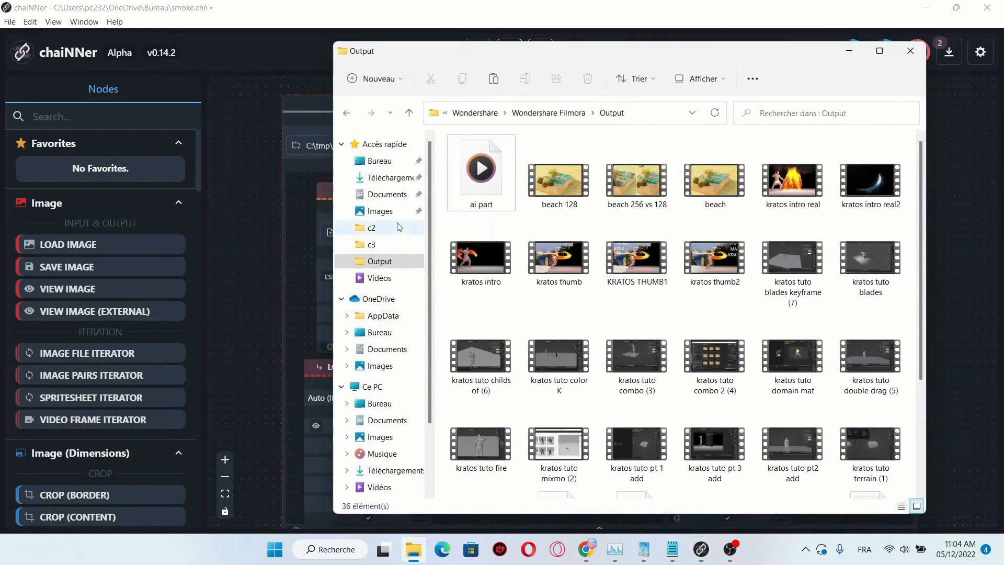
click(374, 244)
click(553, 114)
double_click(639, 255)
double_click(459, 187)
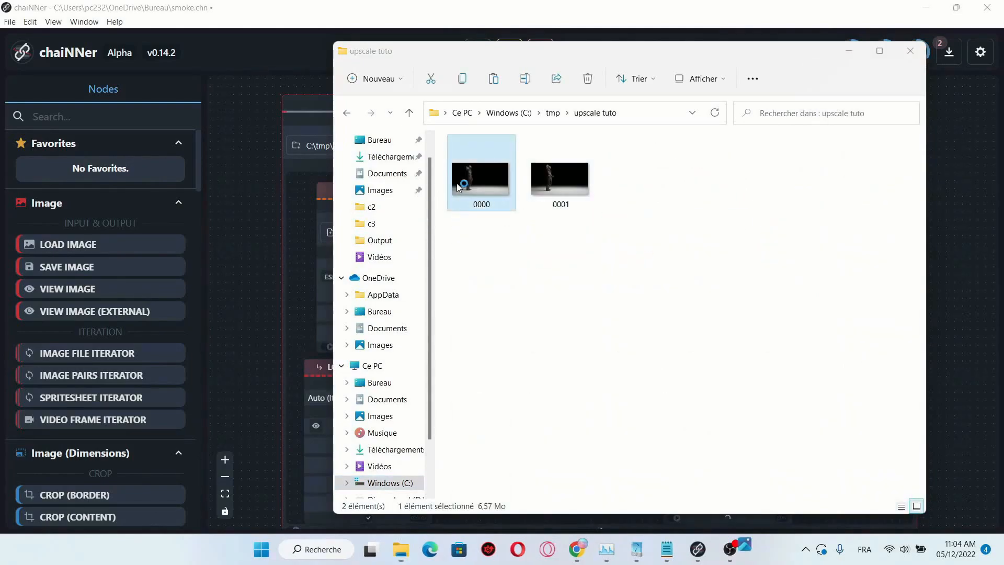
scroll(334, 219, up, 6)
drag(554, 207, 527, 459)
scroll(466, 366, down, 5)
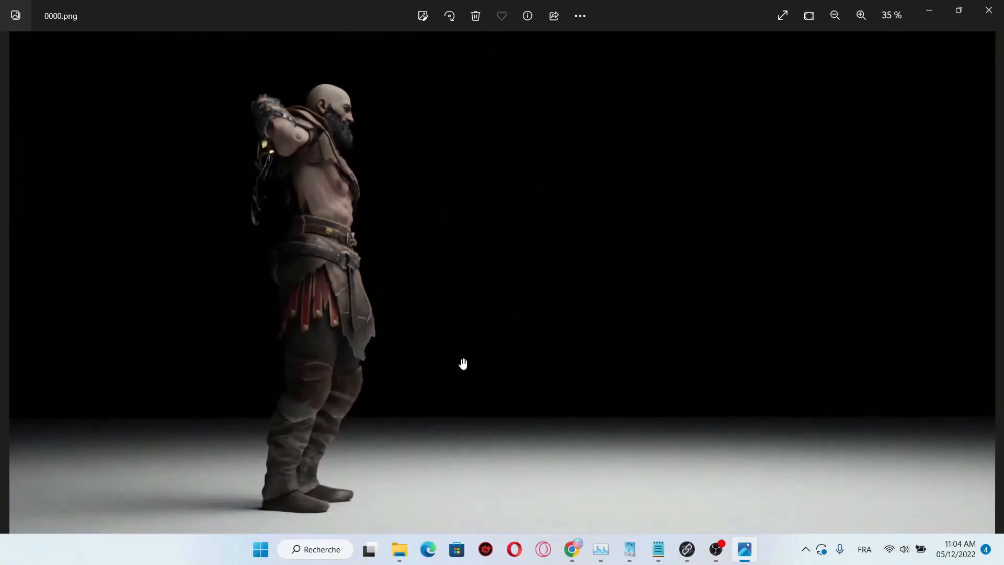
Examine the detail of the upscaled frame 0001 and close the image viewer.
key(Right)
scroll(335, 231, up, 5)
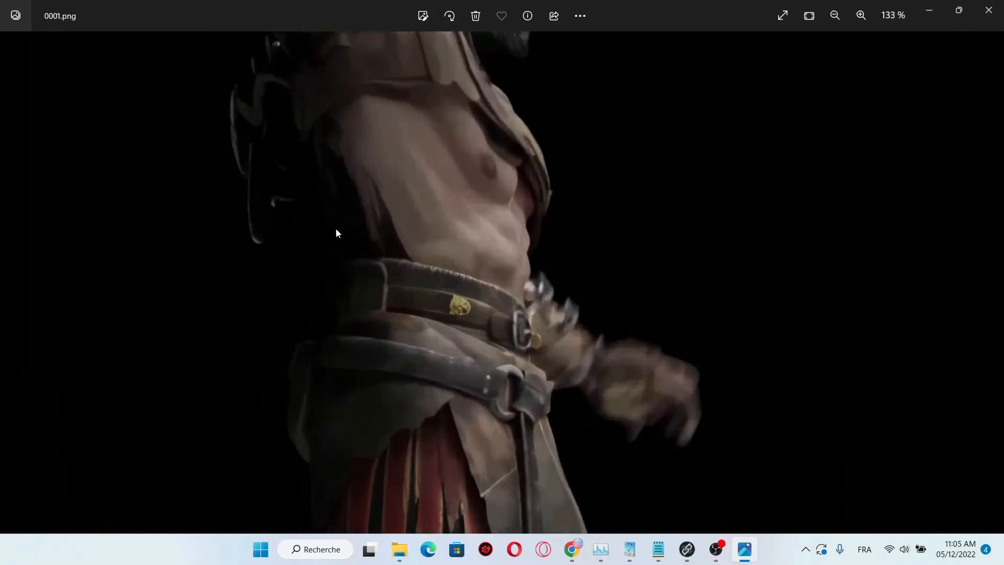
scroll(334, 228, up, 2)
drag(573, 199, 500, 502)
scroll(455, 361, down, 7)
click(989, 10)
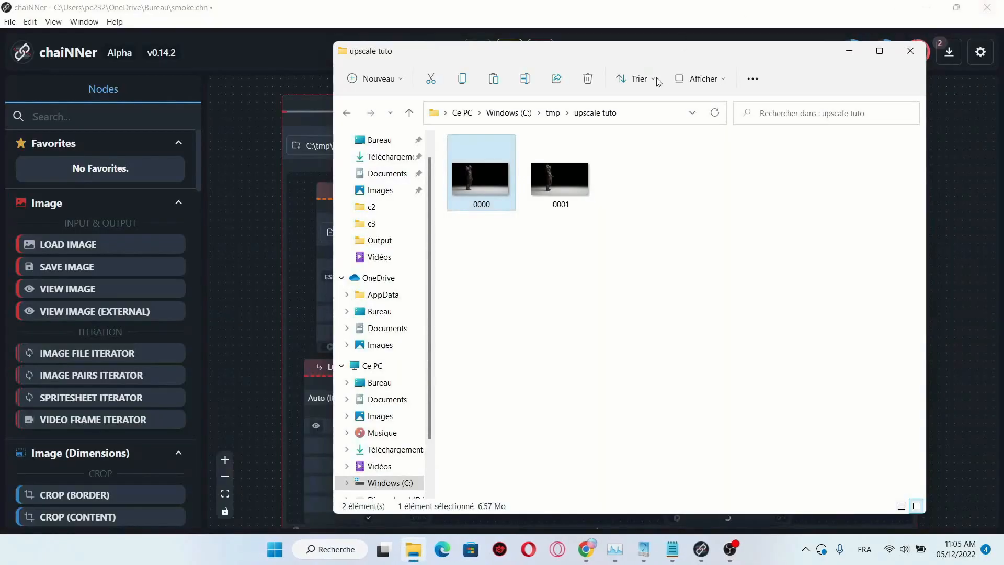